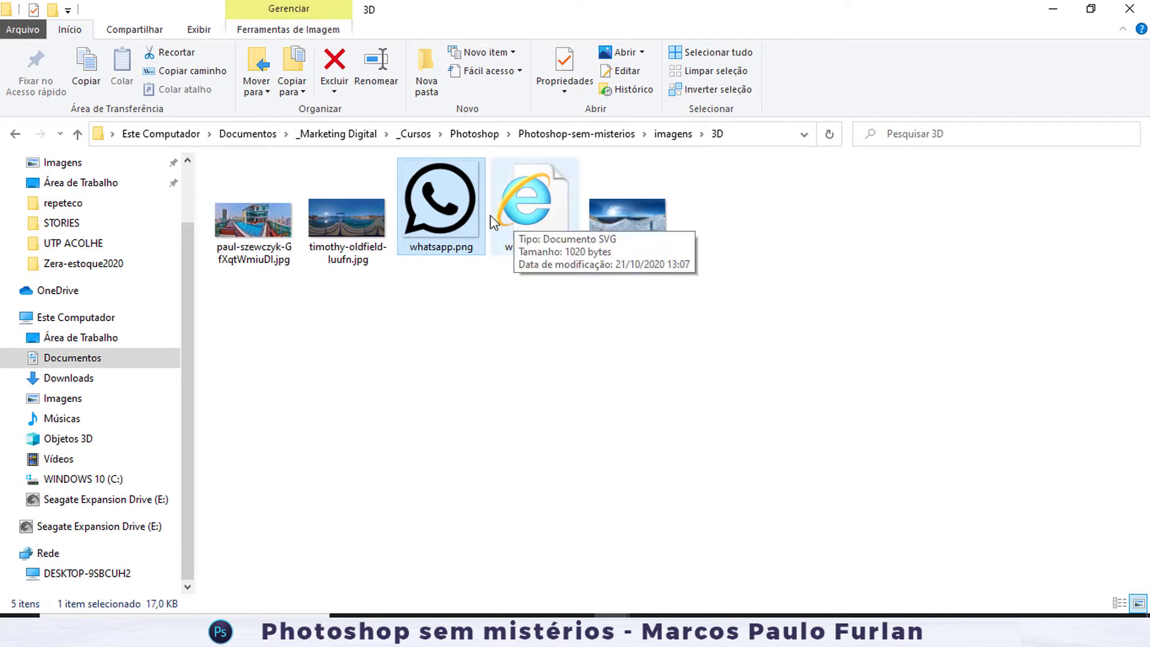
- Place whatsapp.png as a layer centred on the gradient canvas and activate the Move tool
left_click_drag(461, 224, 502, 357)
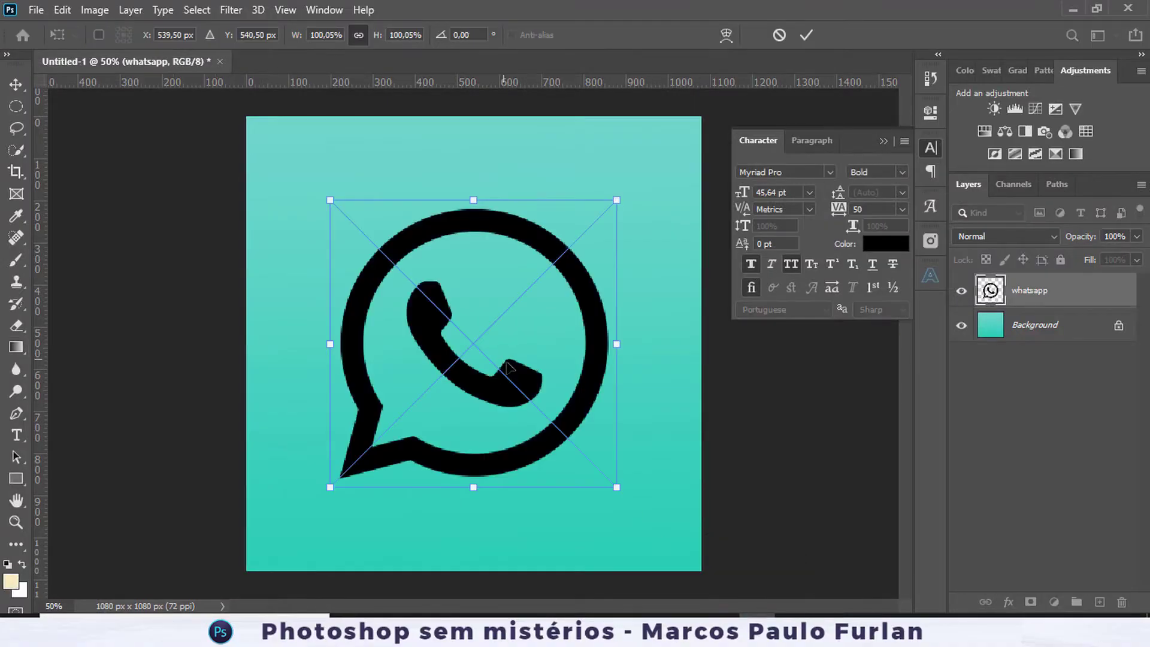
left_click(812, 37)
key("g")
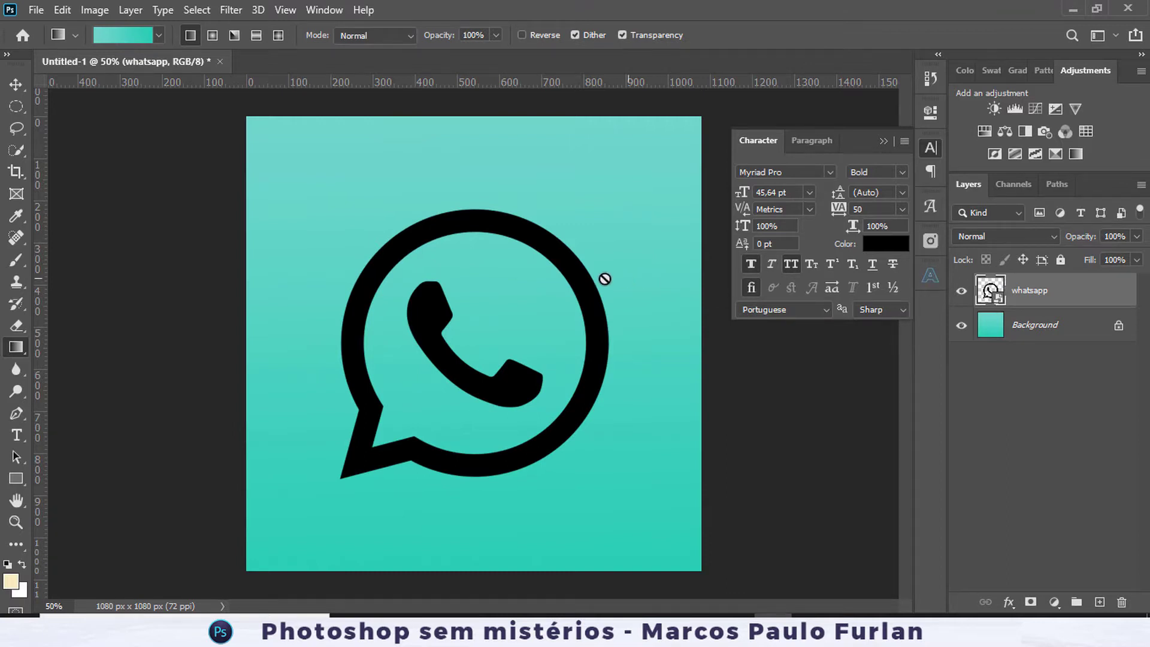
left_click(16, 84)
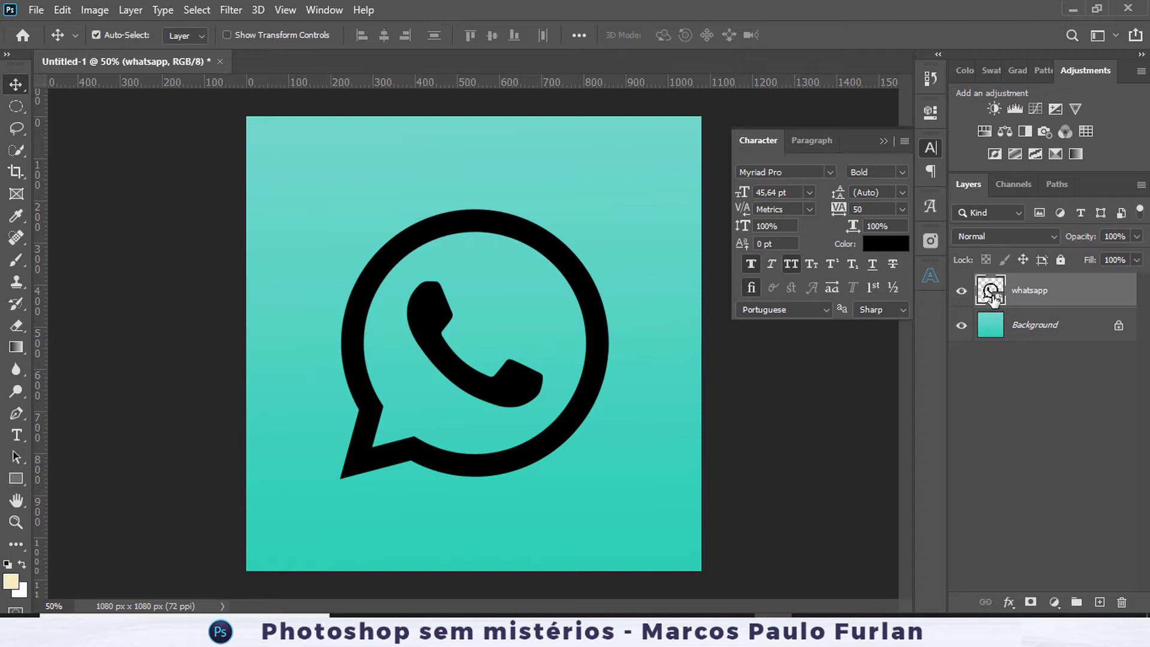
- Create a new 3D extrusion from the whatsapp layer and accept the switch to the 3D workspace
left_click(258, 11)
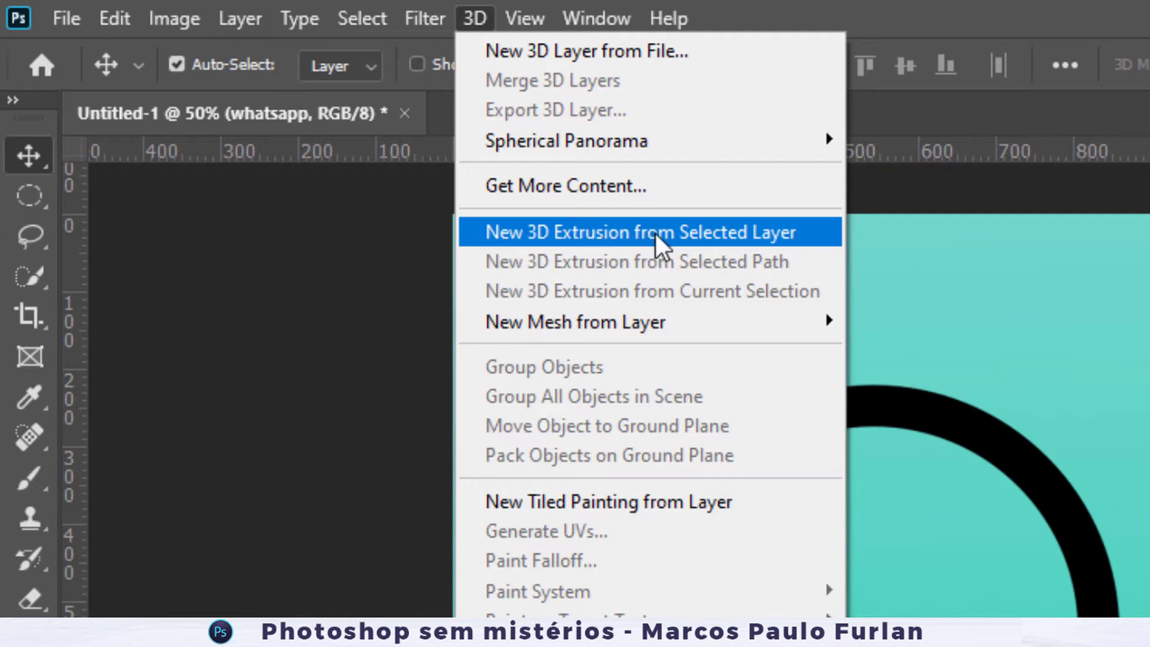
left_click(699, 234)
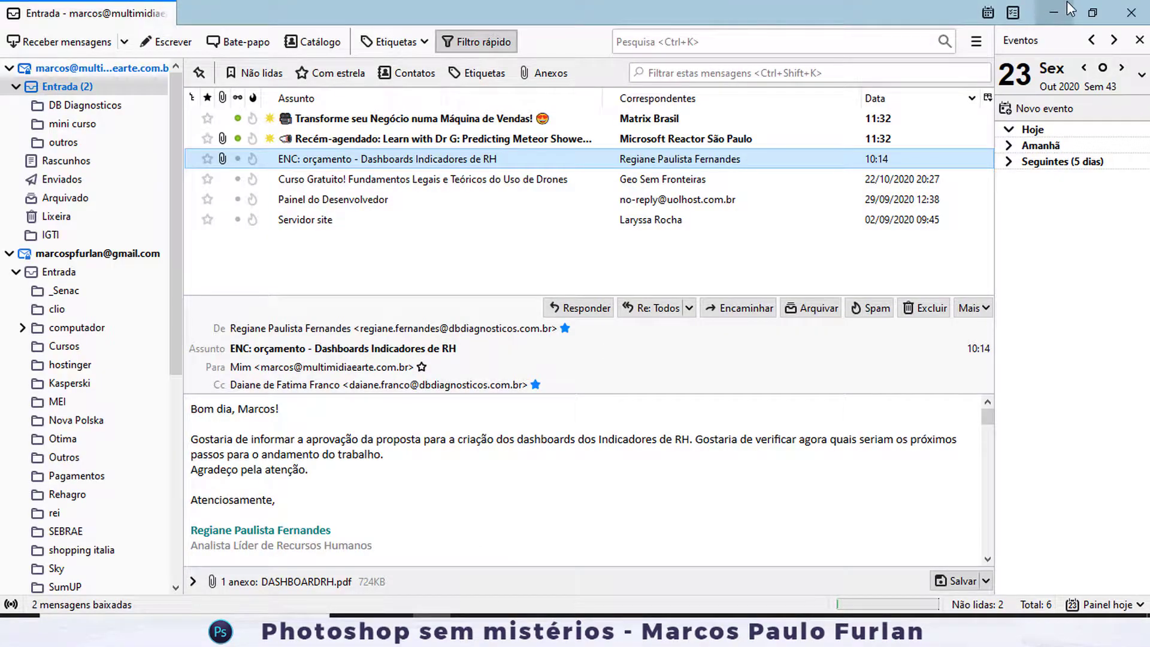
left_click(1130, 9)
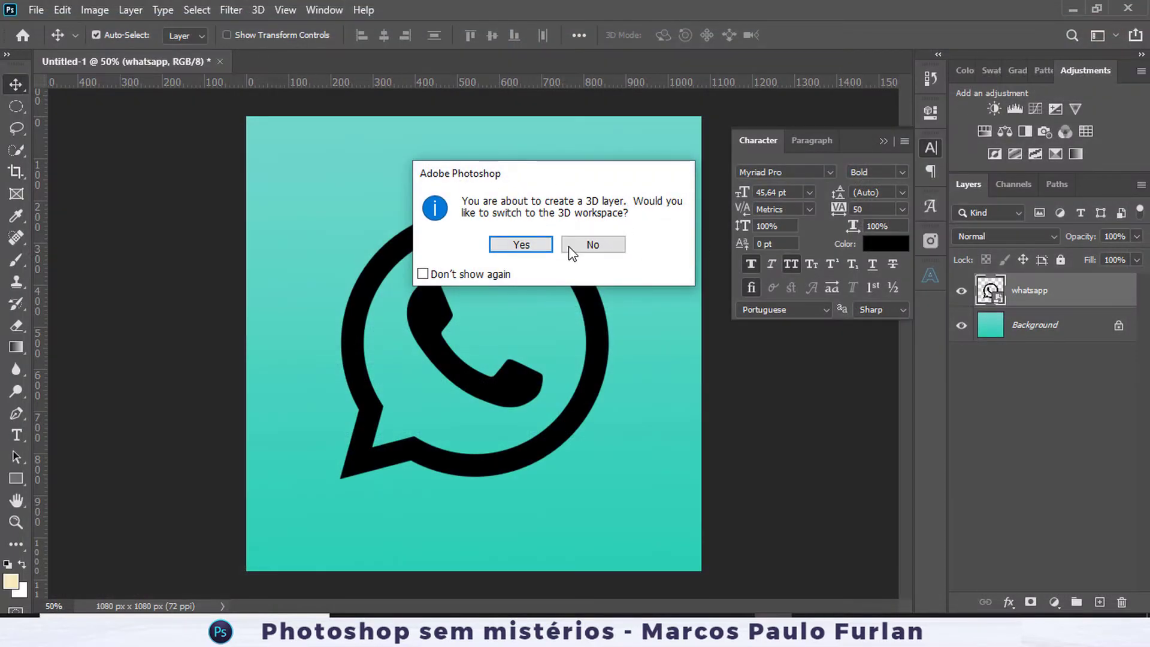
left_click(531, 245)
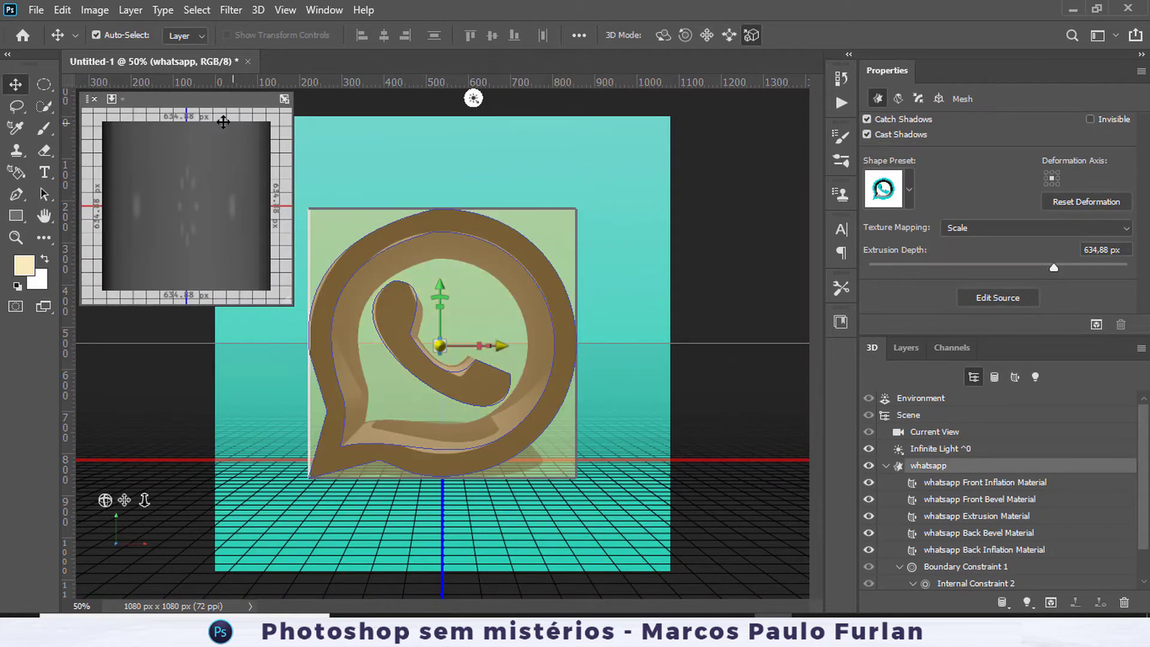
- Examine the extruded logo in the secondary view from the Top and Left cameras, and return that view to Default
left_click(122, 100)
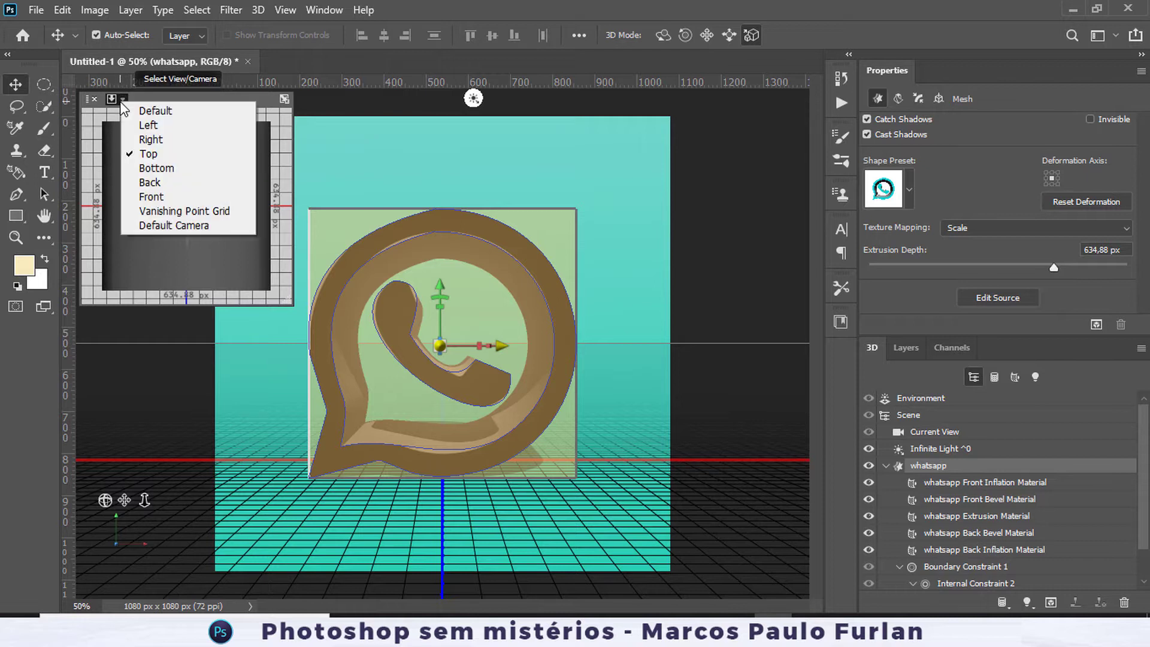
left_click(151, 111)
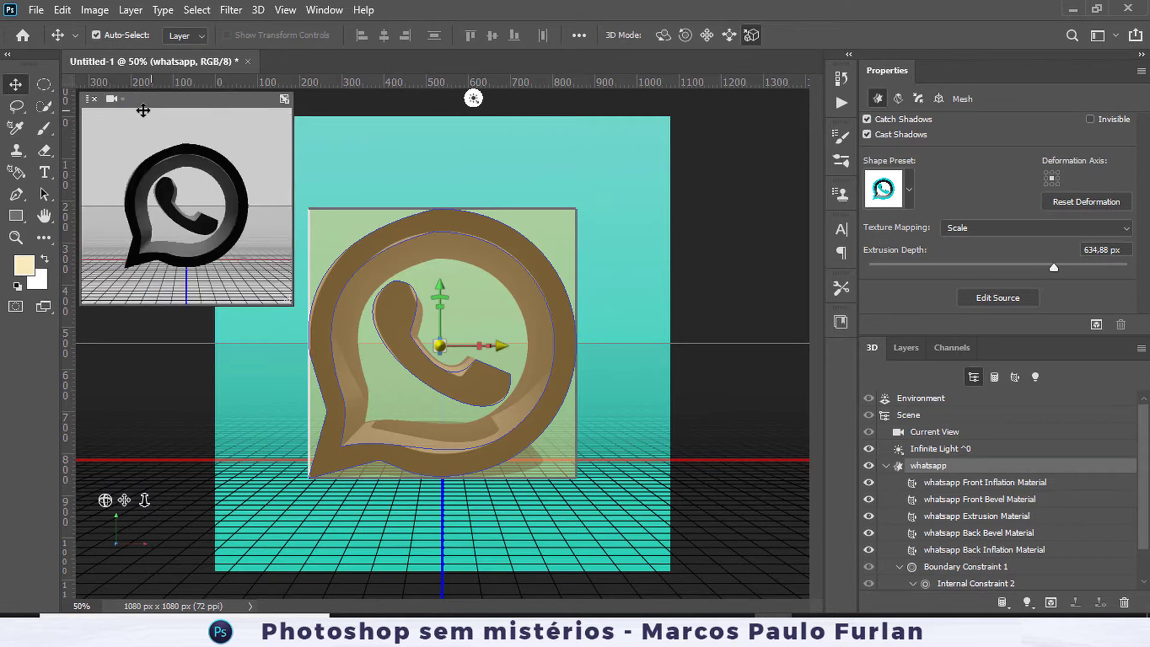
left_click(122, 99)
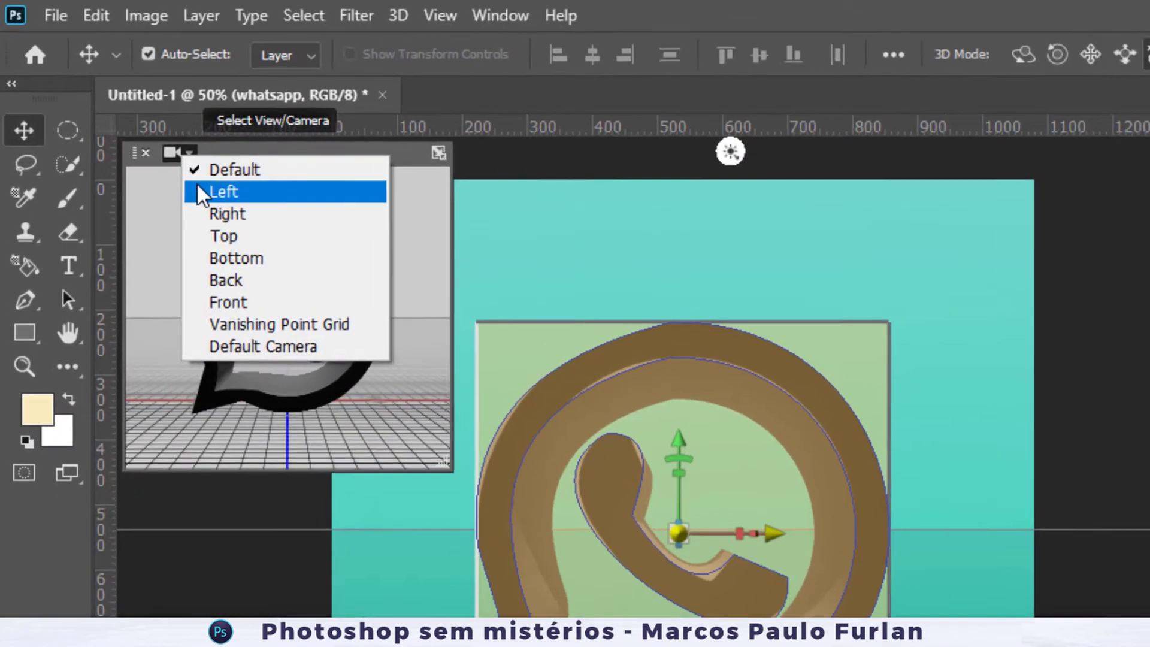
left_click(224, 236)
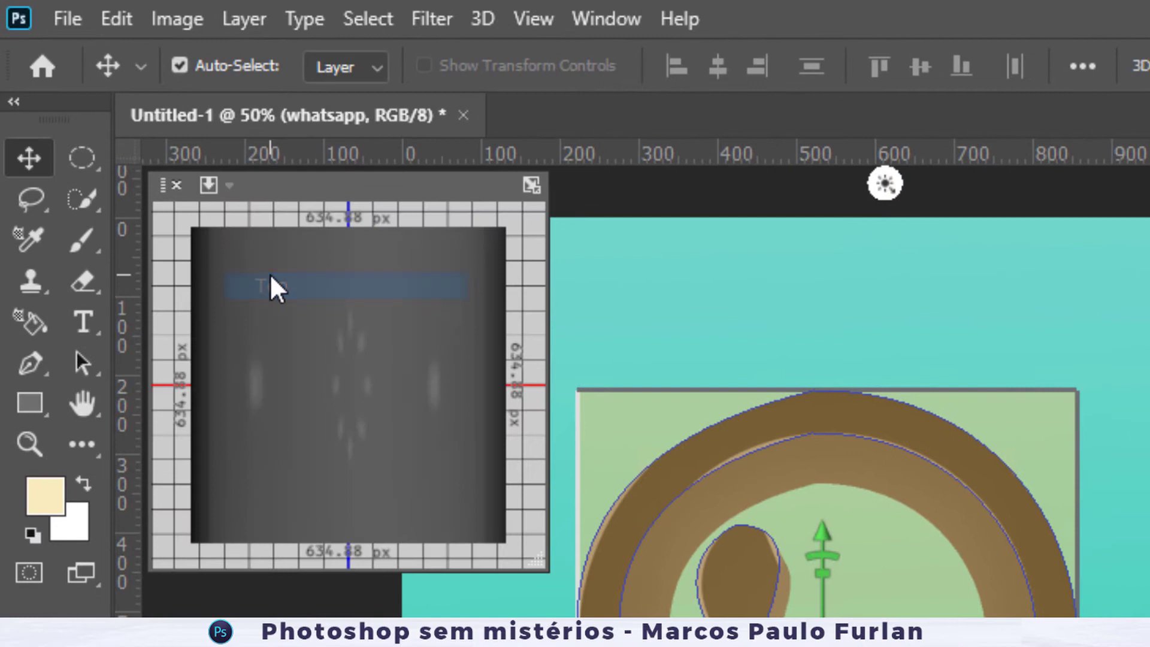
left_click(222, 183)
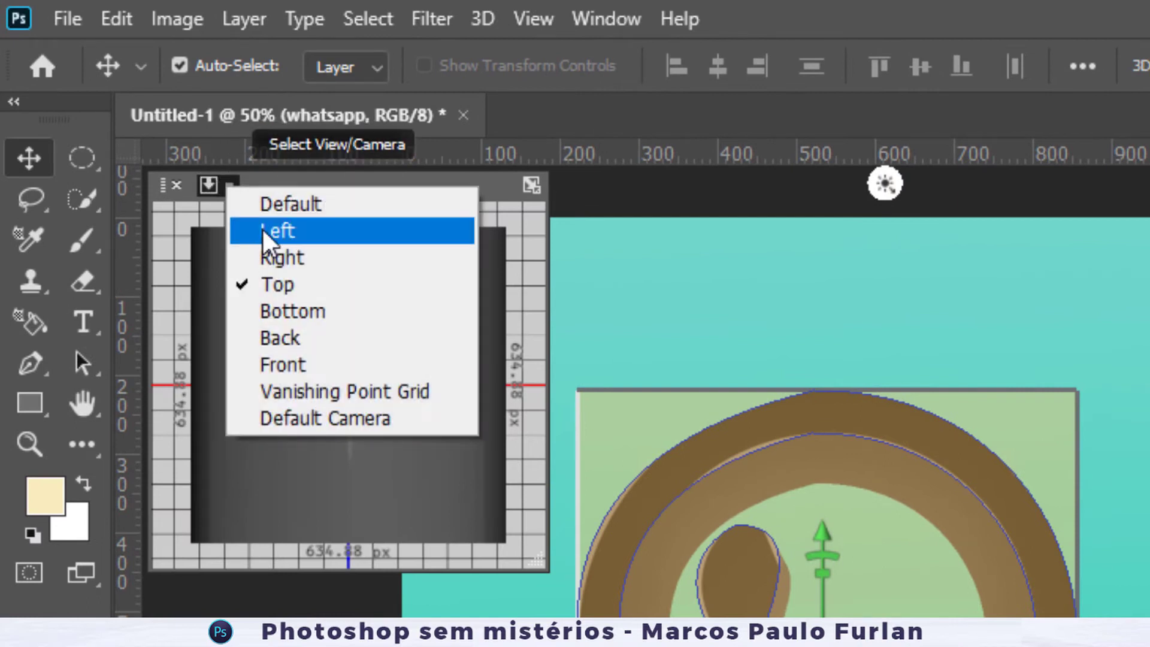
left_click(264, 233)
left_click(210, 185)
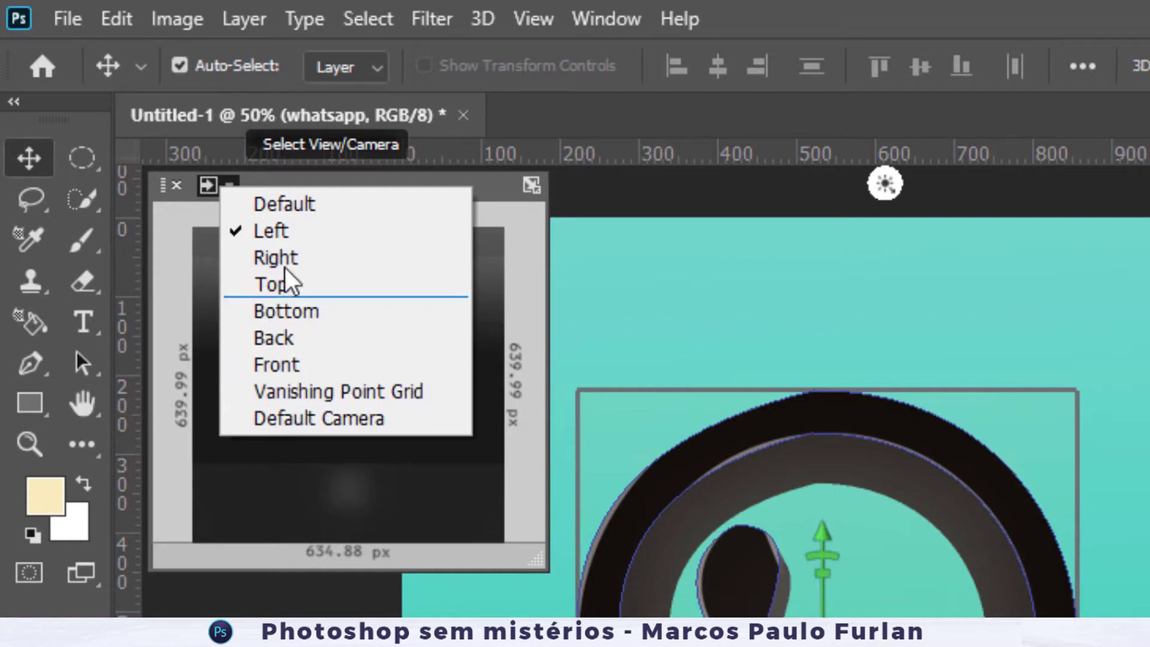
left_click(269, 204)
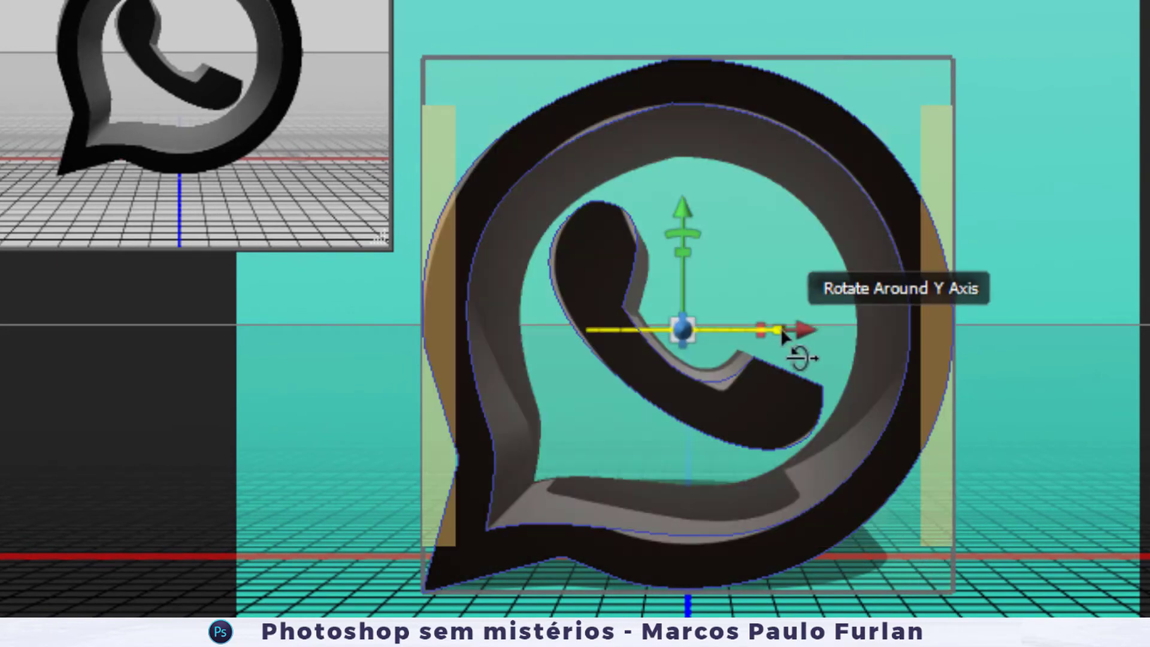
- Rotate the 3D logo around its Y and X axes so the depth of the extrusion shows, undoing the tilt around Z
left_click_drag(782, 331, 806, 292)
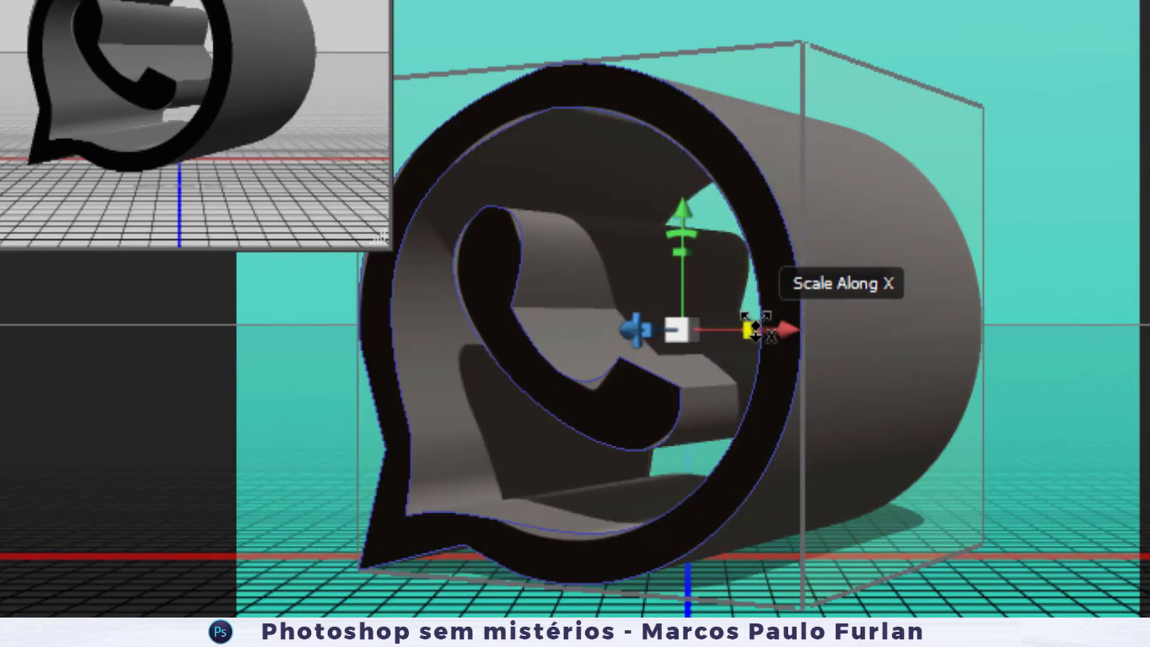
left_click_drag(765, 334, 738, 344)
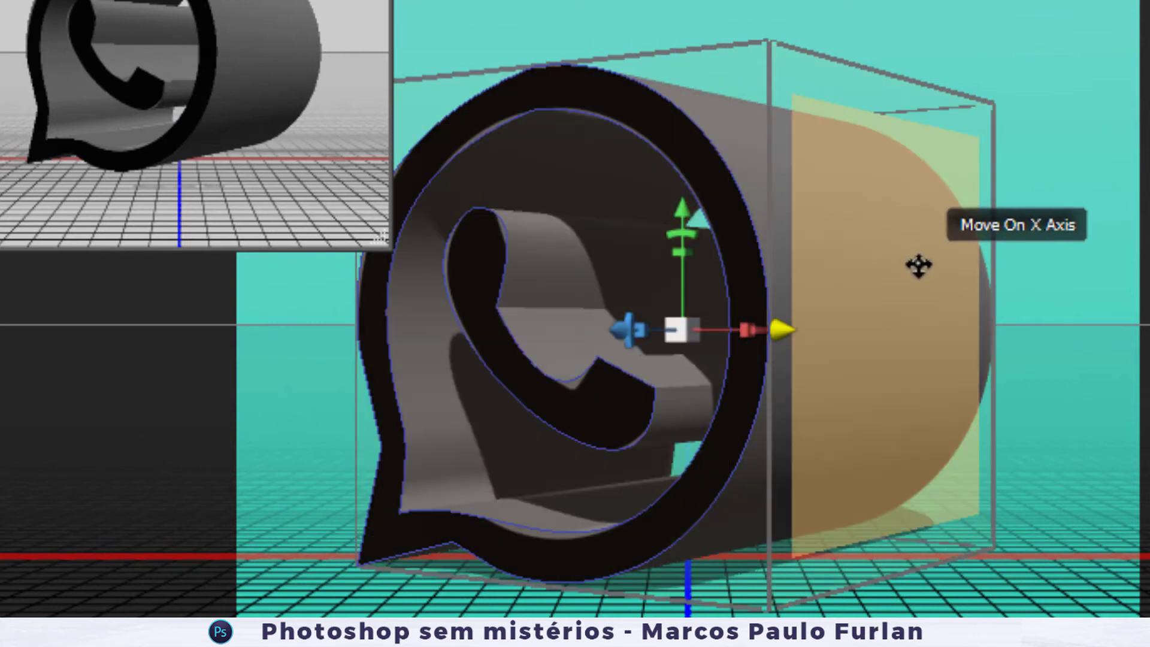
left_click_drag(689, 238, 607, 288)
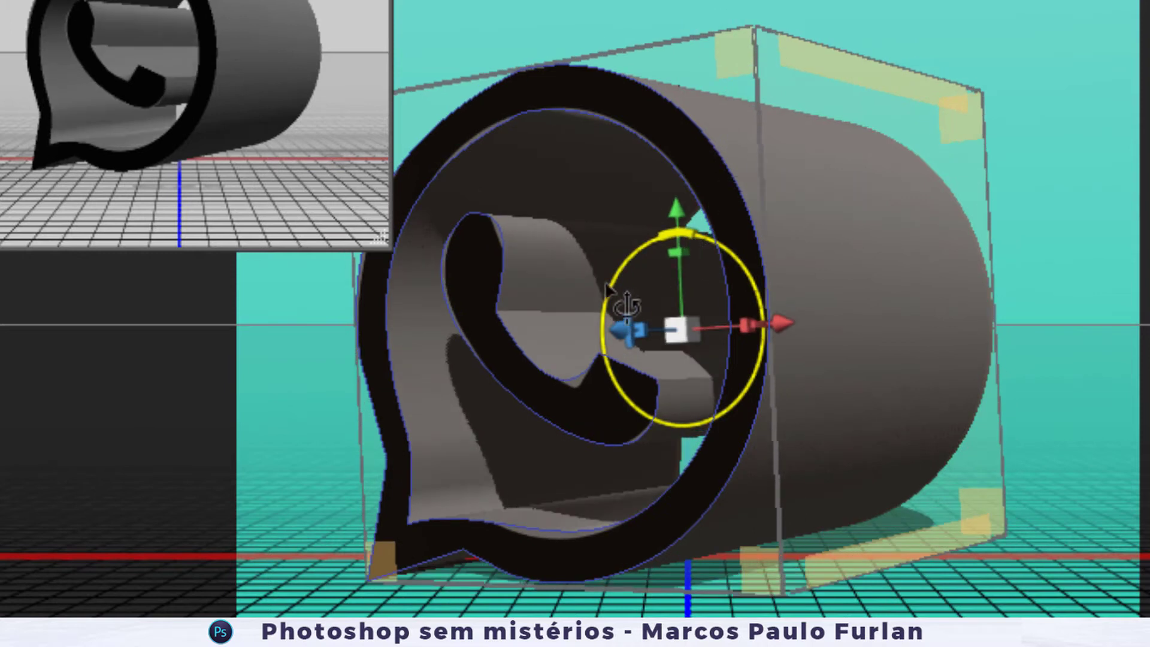
key("ctrl+z")
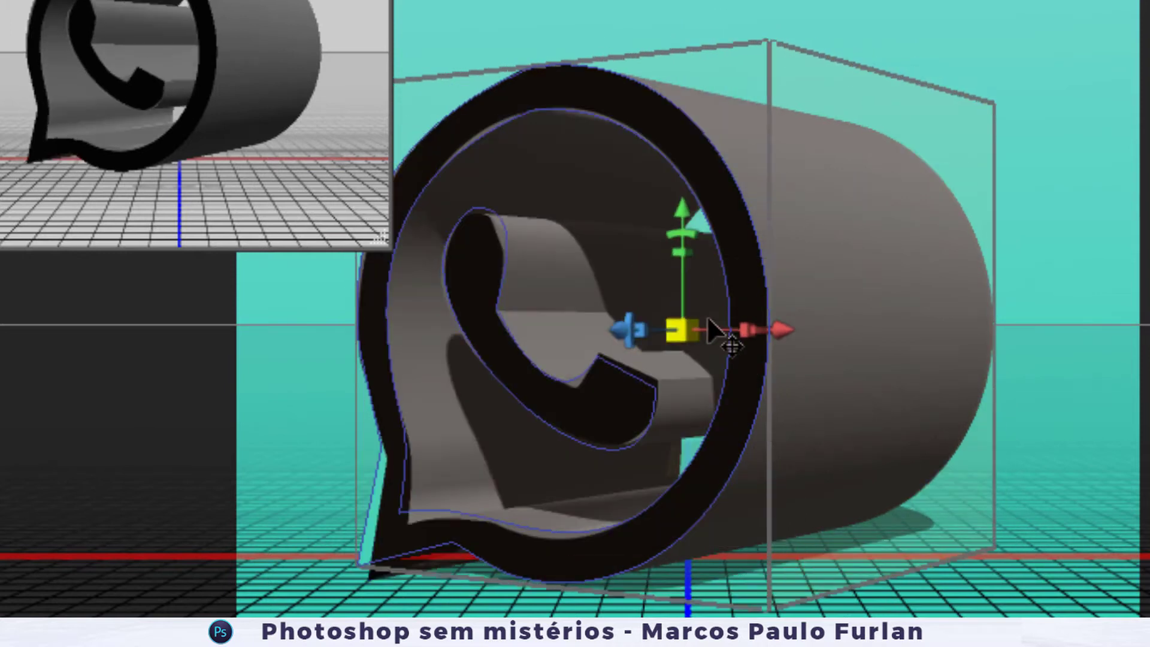
left_click_drag(626, 329, 633, 352)
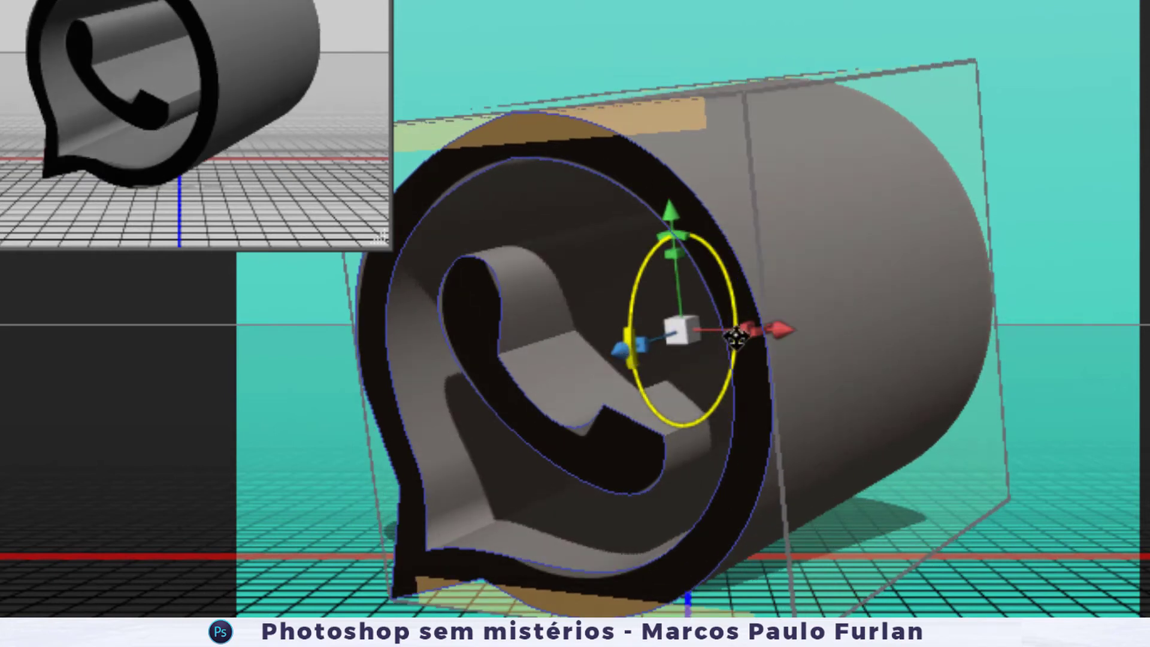
mouse_move(754, 333)
left_mouse_down()
mouse_move(719, 350)
mouse_move(726, 357)
mouse_move(733, 341)
left_mouse_up()
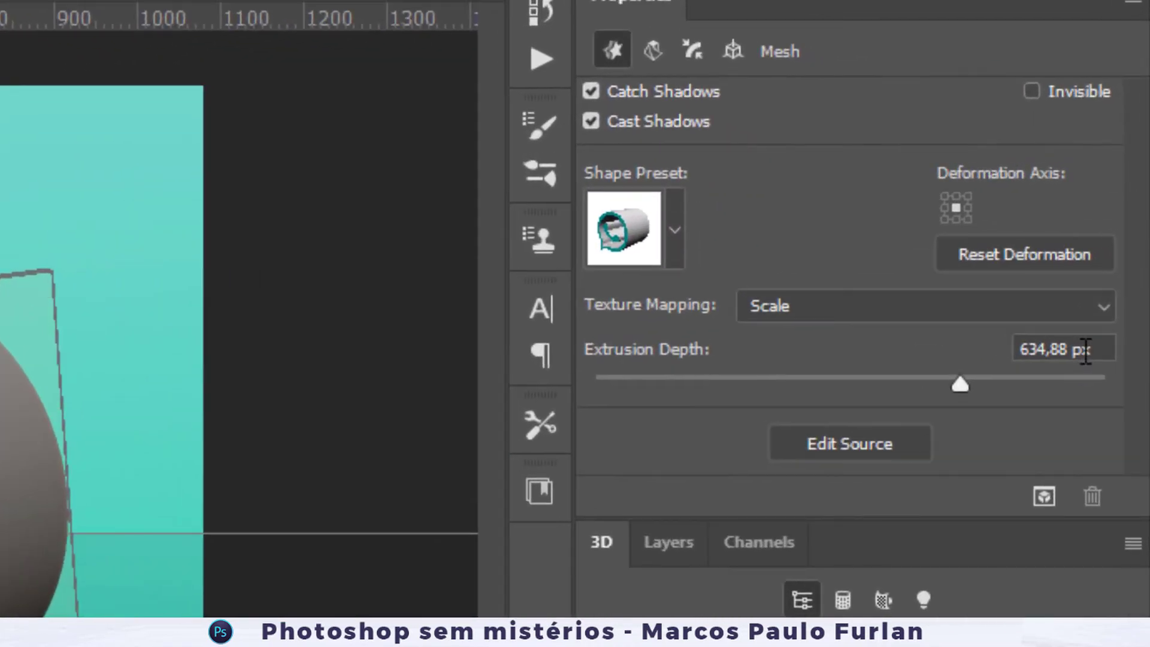
- Try an extrusion depth of about -465 px on the logo, and revert to the last mesh position in the history
left_click_drag(958, 377, 766, 413)
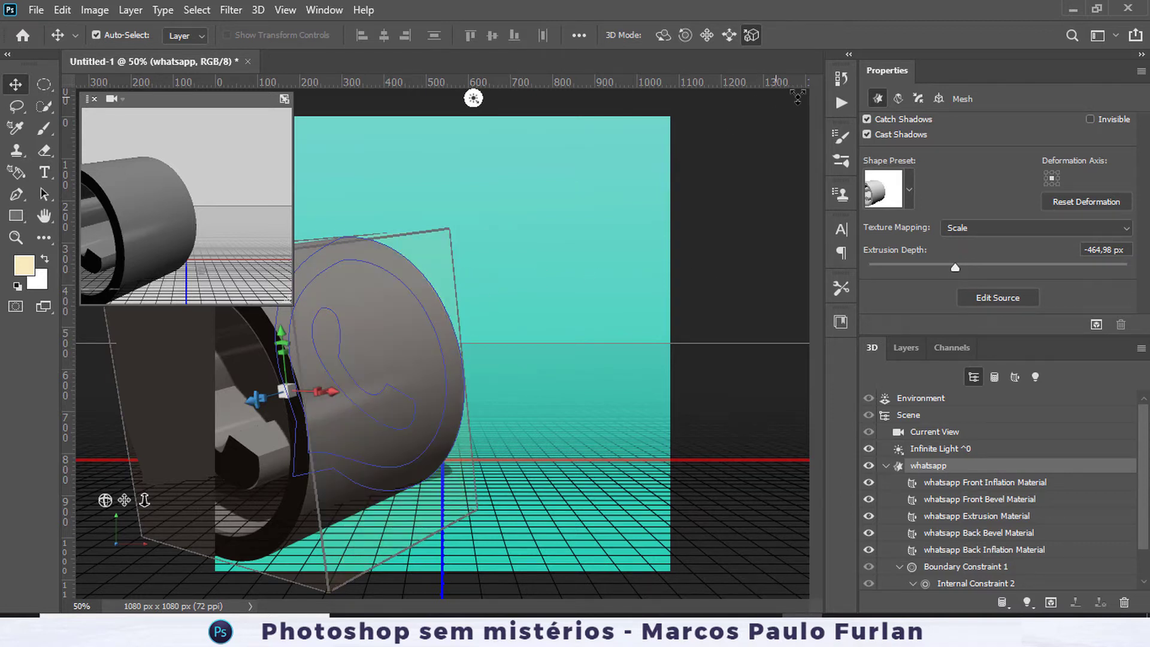
left_click(842, 80)
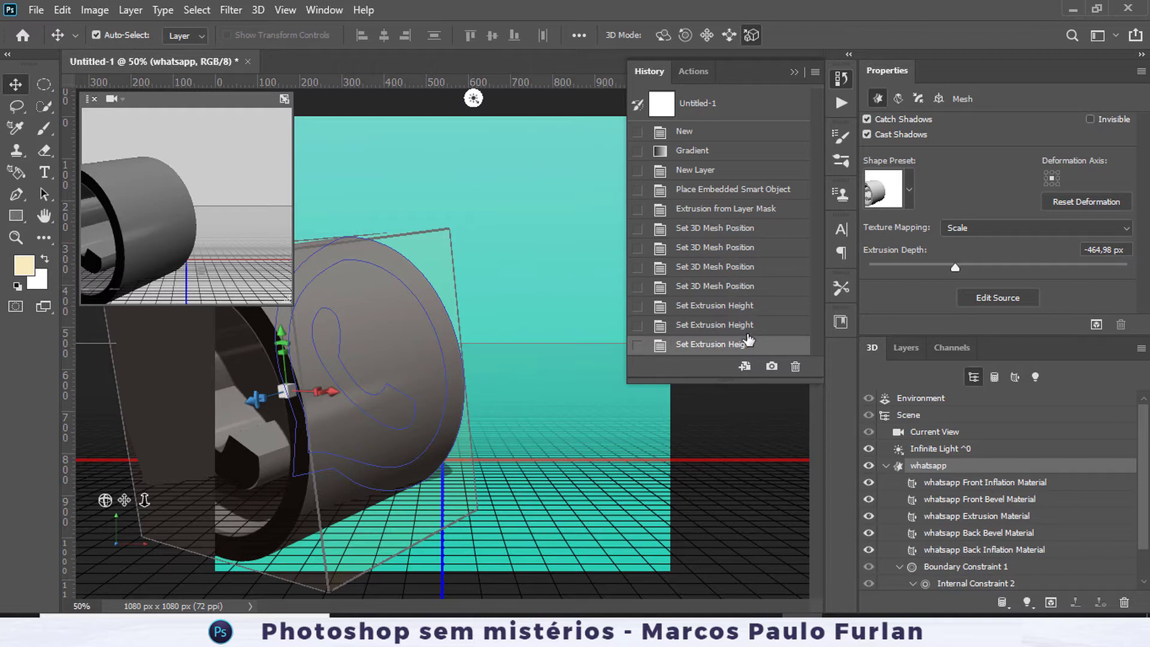
left_click(725, 288)
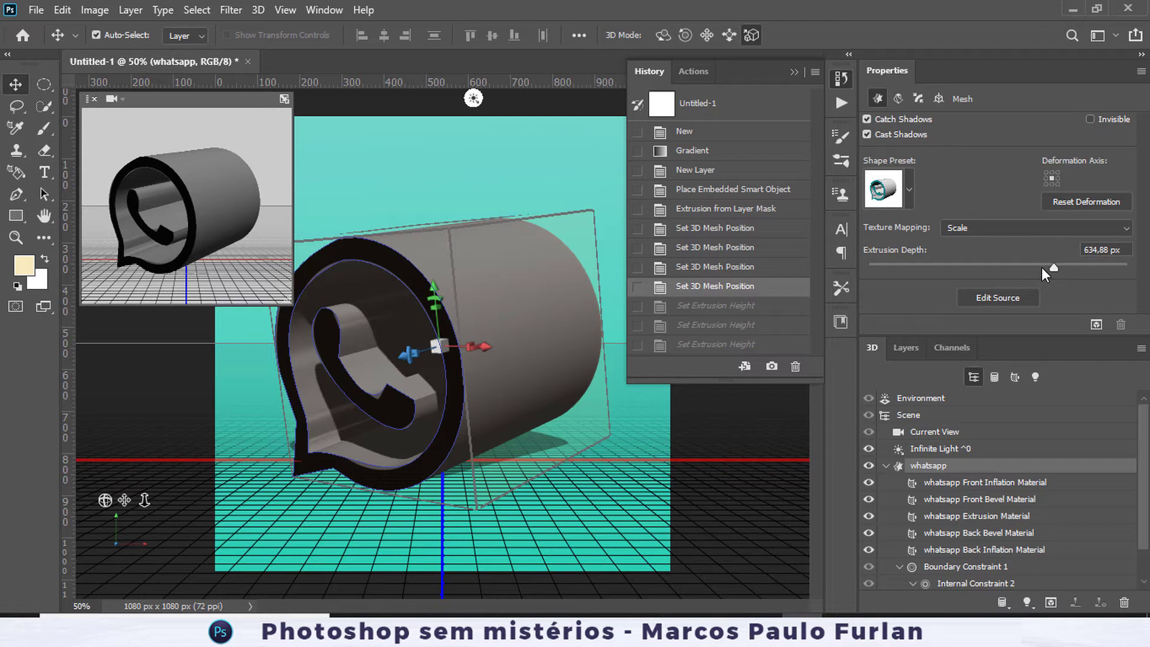
- Set the logo's extrusion depth to 150 px after trying 300 and 250, and select the whatsapp Front Inflation Material
left_click(1122, 251)
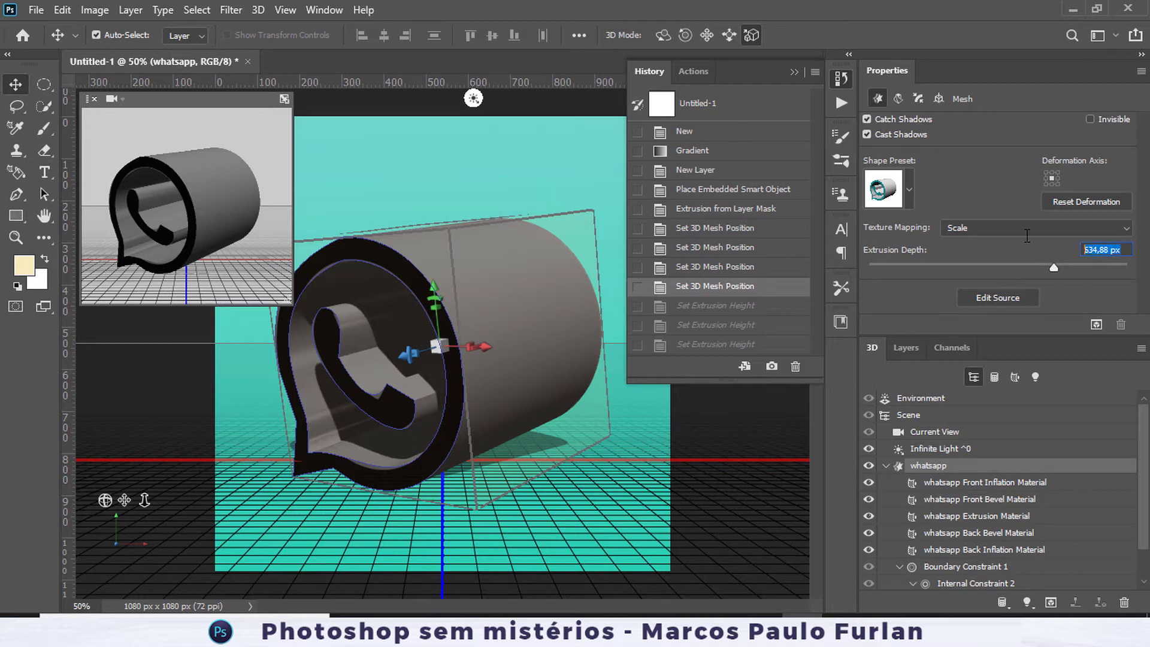
type("300")
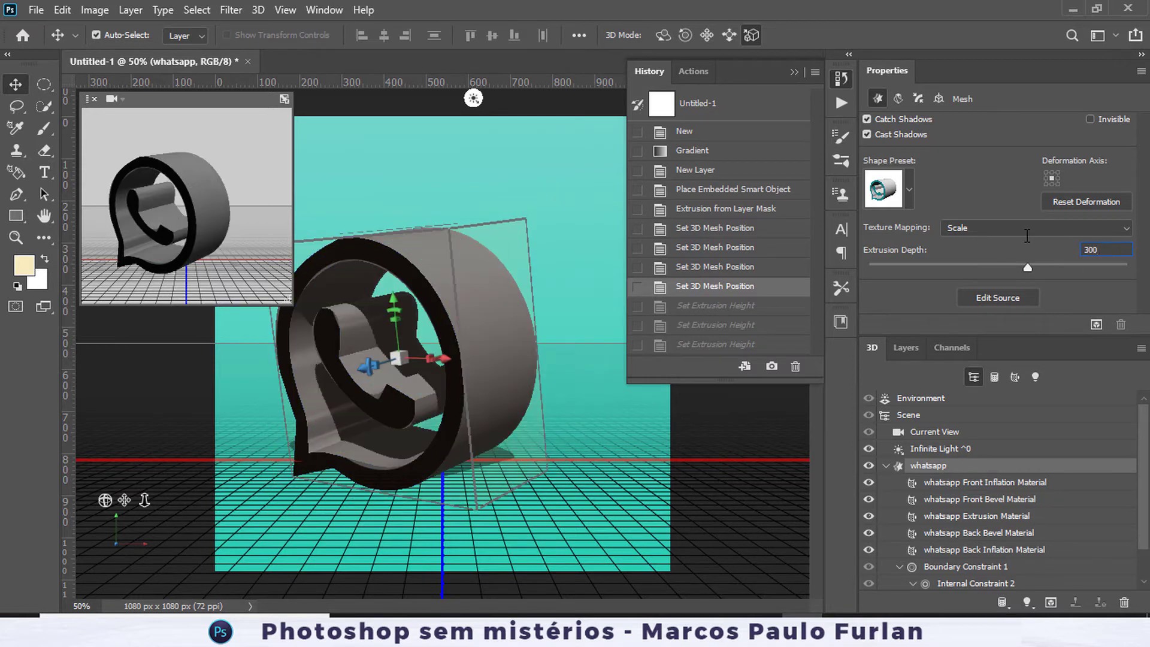
key("BackSpace")
key("BackSpace")
key("BackSpace")
type("25")
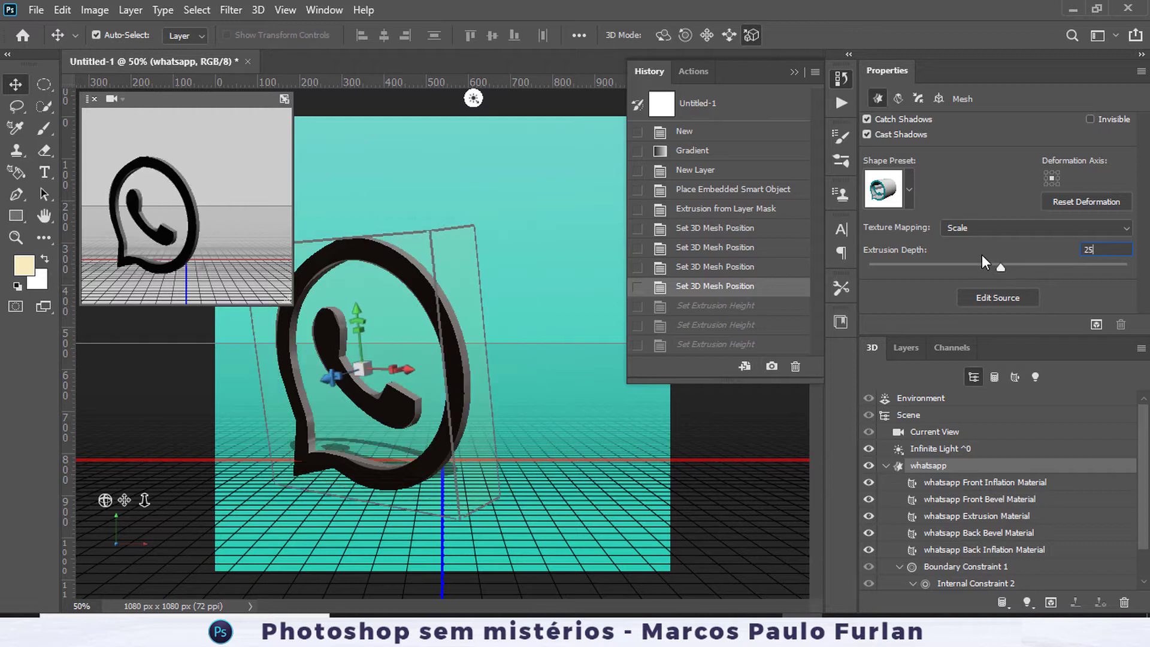
type("0")
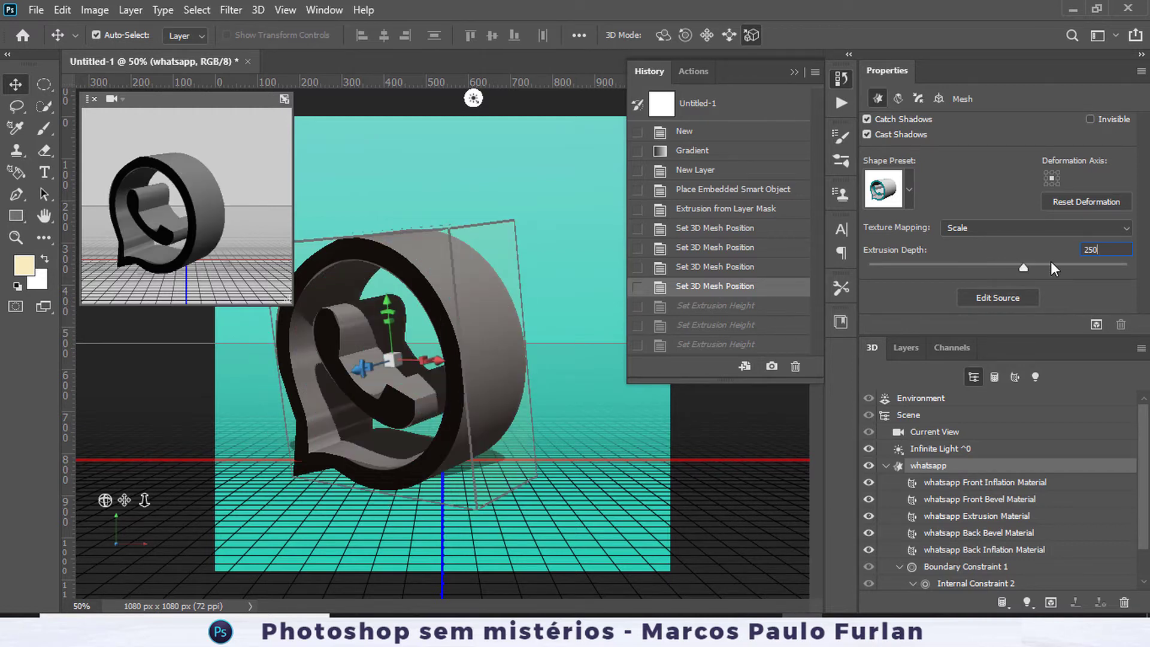
type("150")
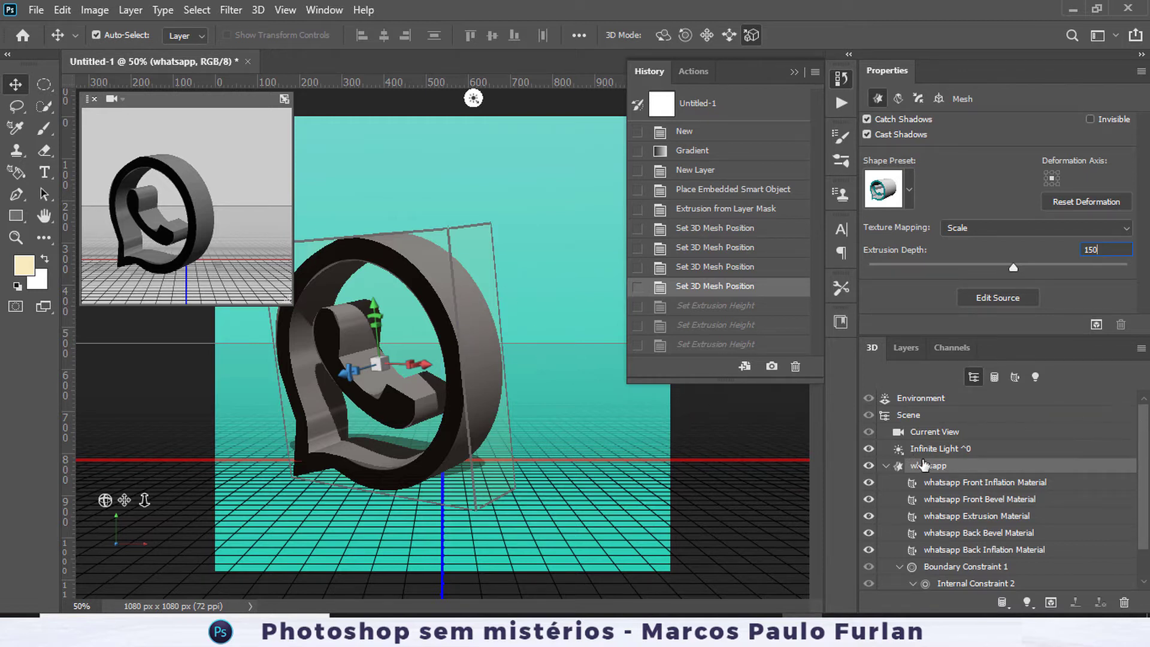
left_click(968, 487)
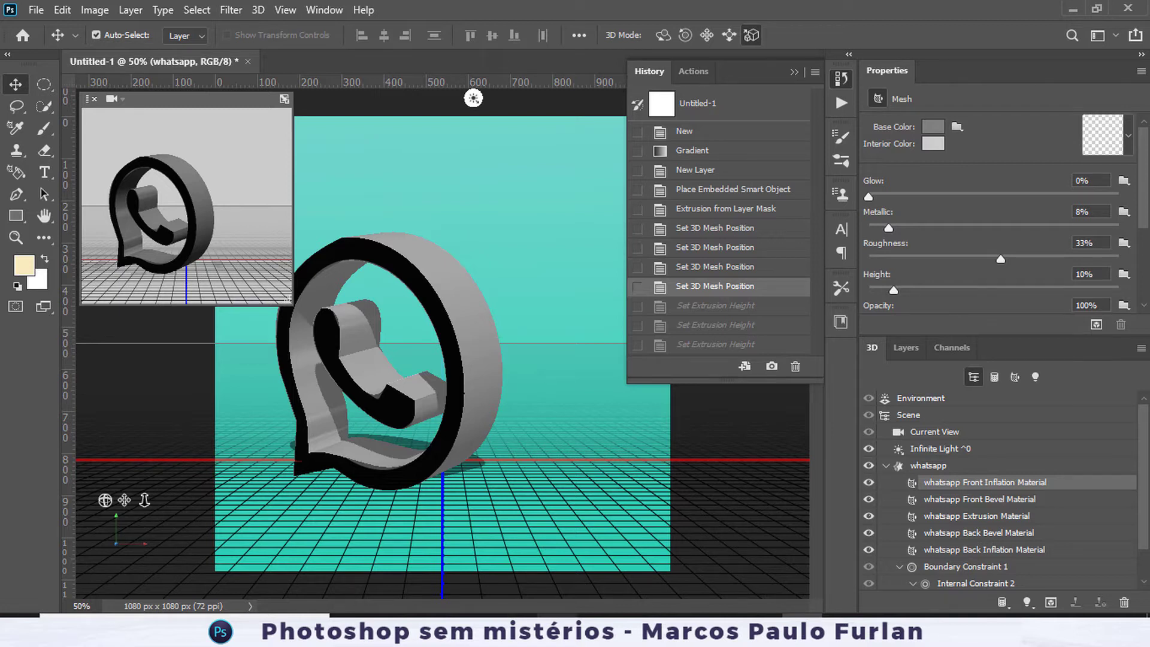
- Close the open File Explorer windows, including PMRS, Área de Trabalho and 3D
mouse_move(640, 631)
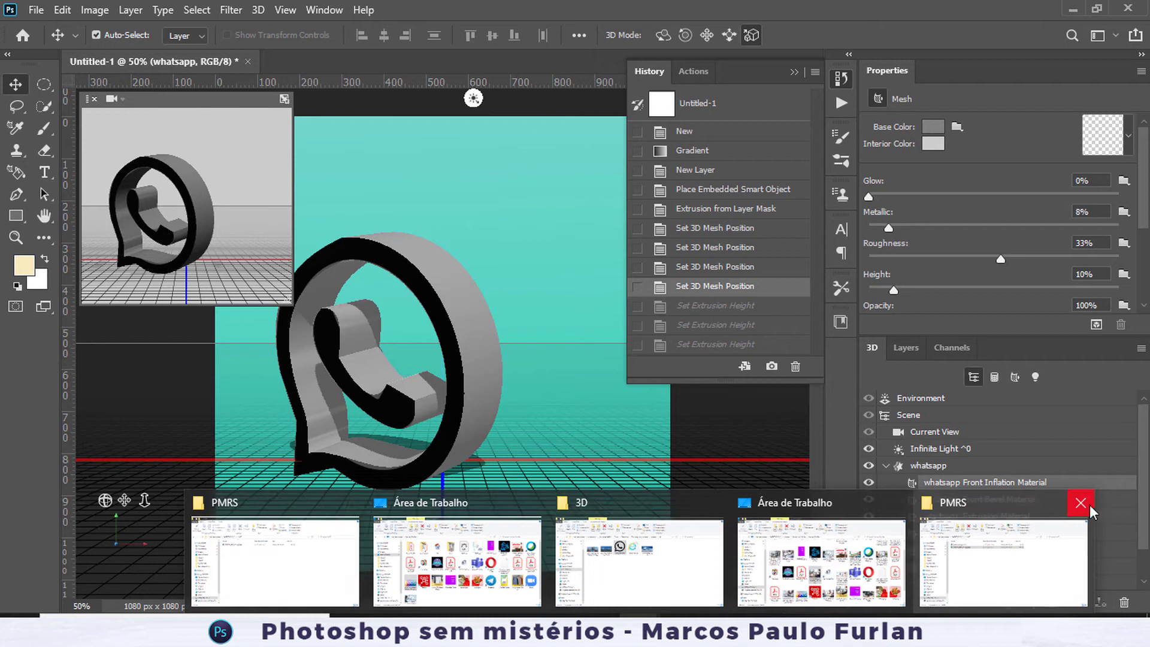
left_click(1088, 505)
left_click(988, 503)
left_click(893, 502)
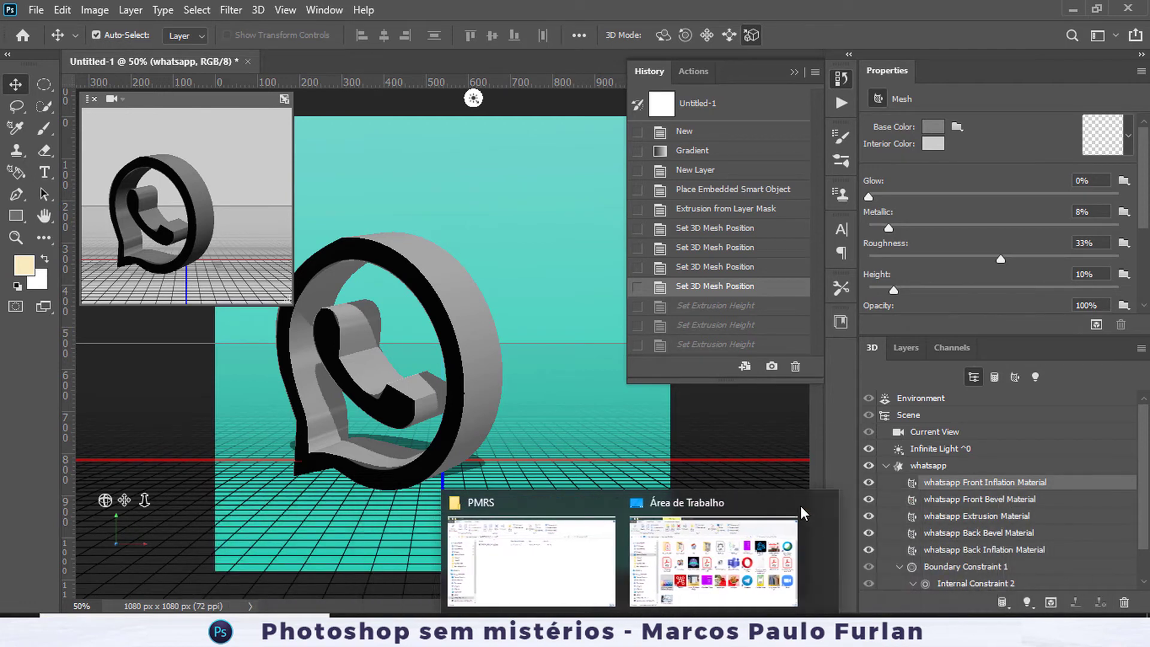
left_click(803, 506)
left_click(716, 504)
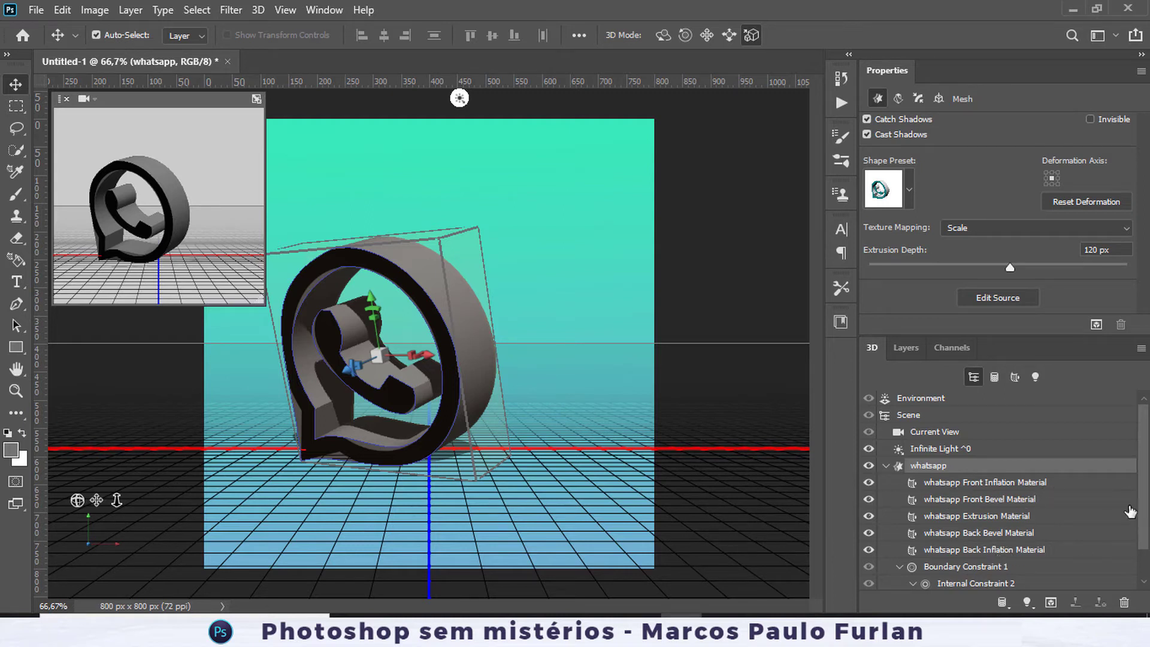
- Try several shape presets on the logo, apply the inflated box preset with gray sides, and set the extrusion depth to 120 px
left_click(909, 189)
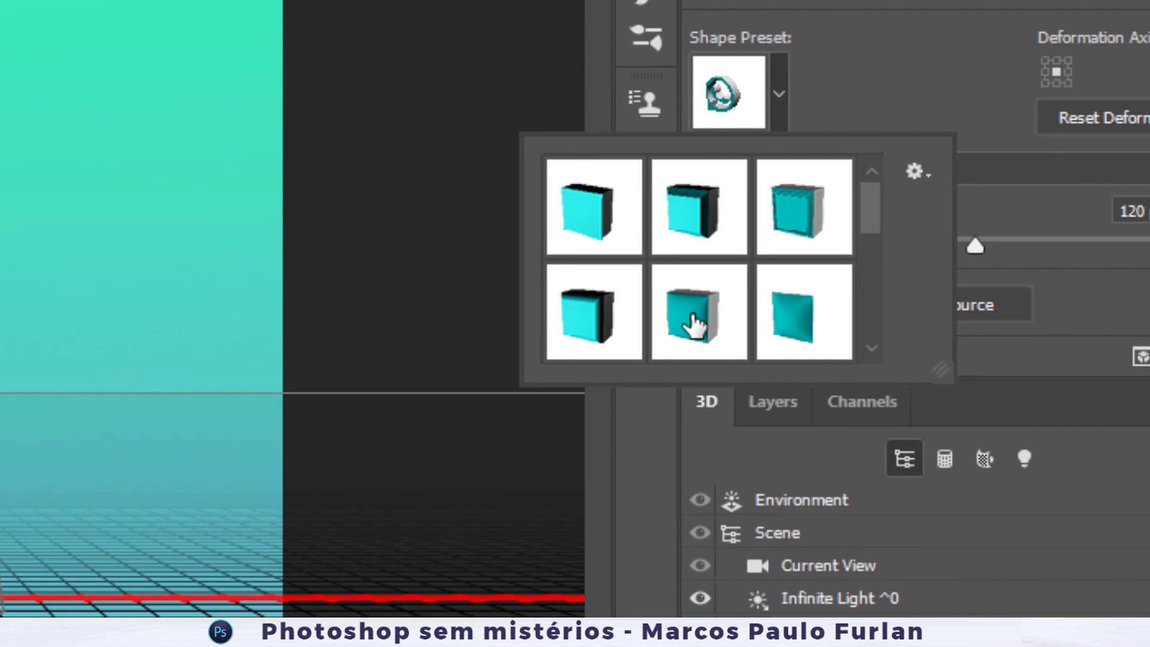
left_click(691, 323)
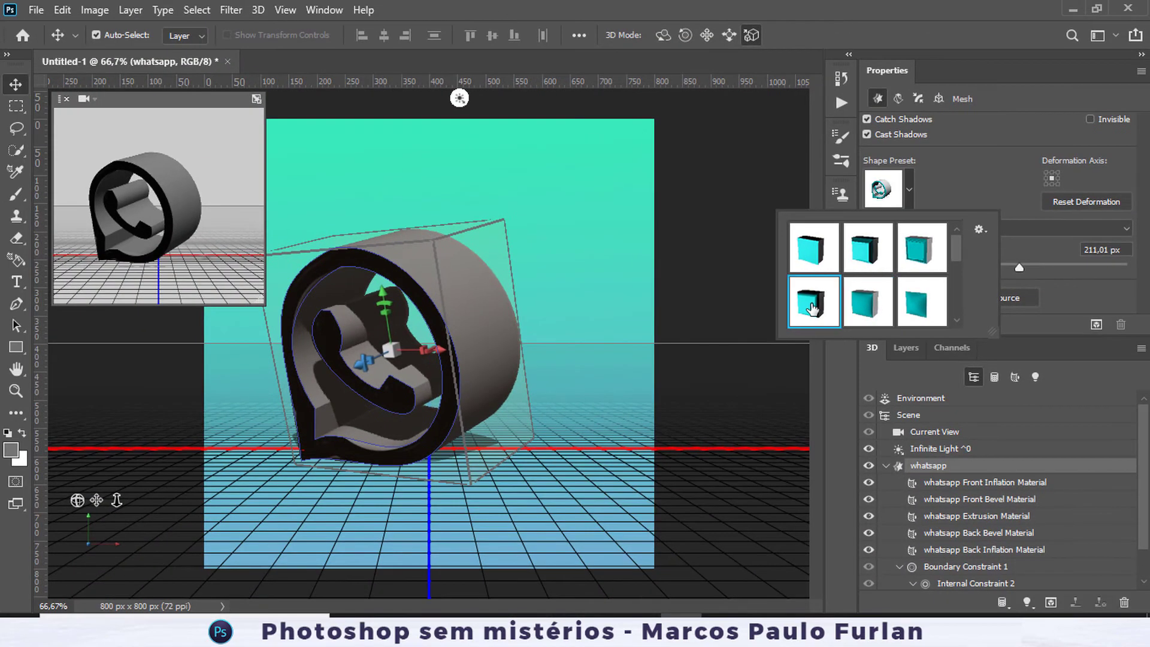
left_click(868, 301)
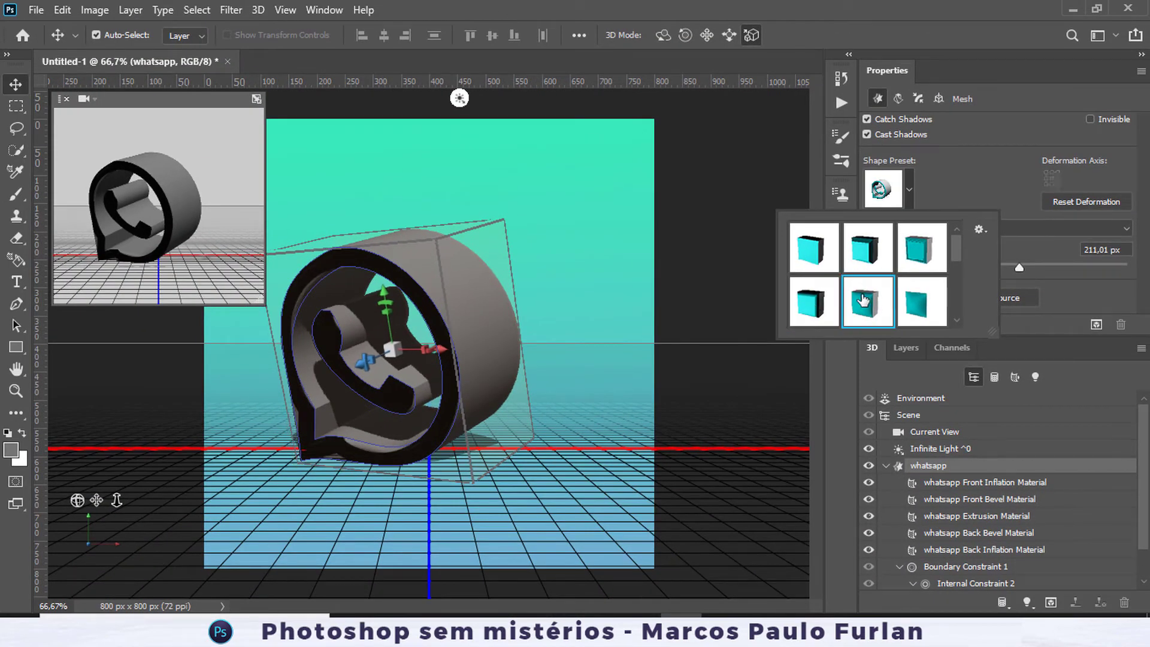
left_click(926, 301)
left_click(918, 264)
left_click(885, 262)
left_click(828, 260)
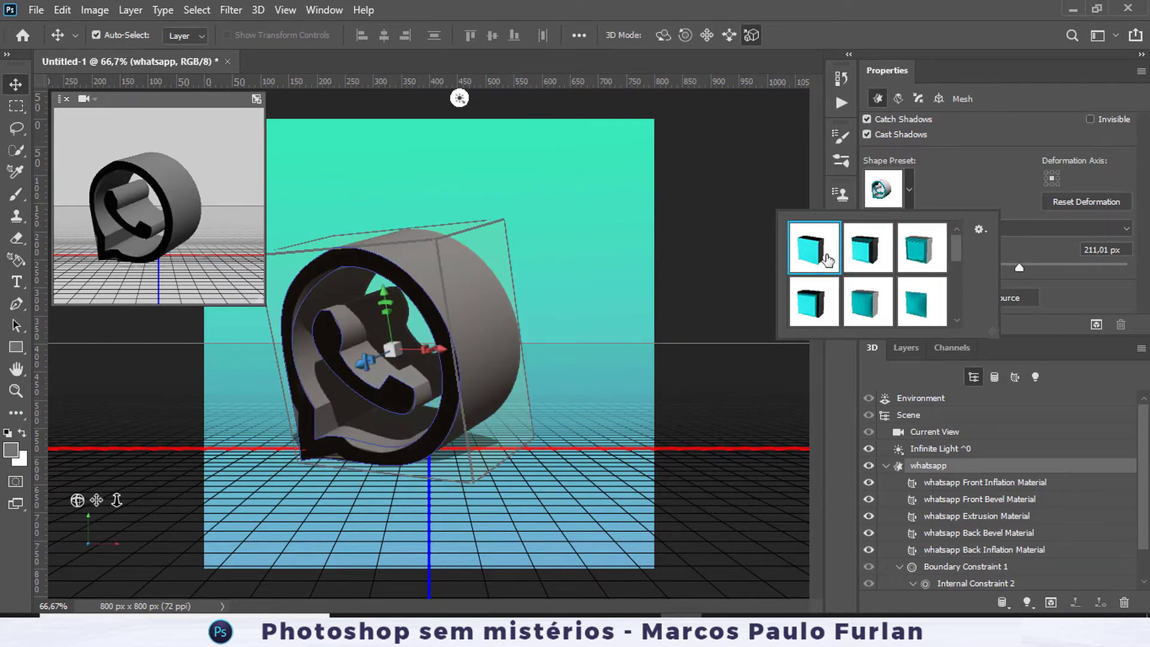
left_click(862, 302)
mouse_move(954, 247)
left_mouse_down()
mouse_move(958, 316)
mouse_move(961, 235)
left_mouse_up()
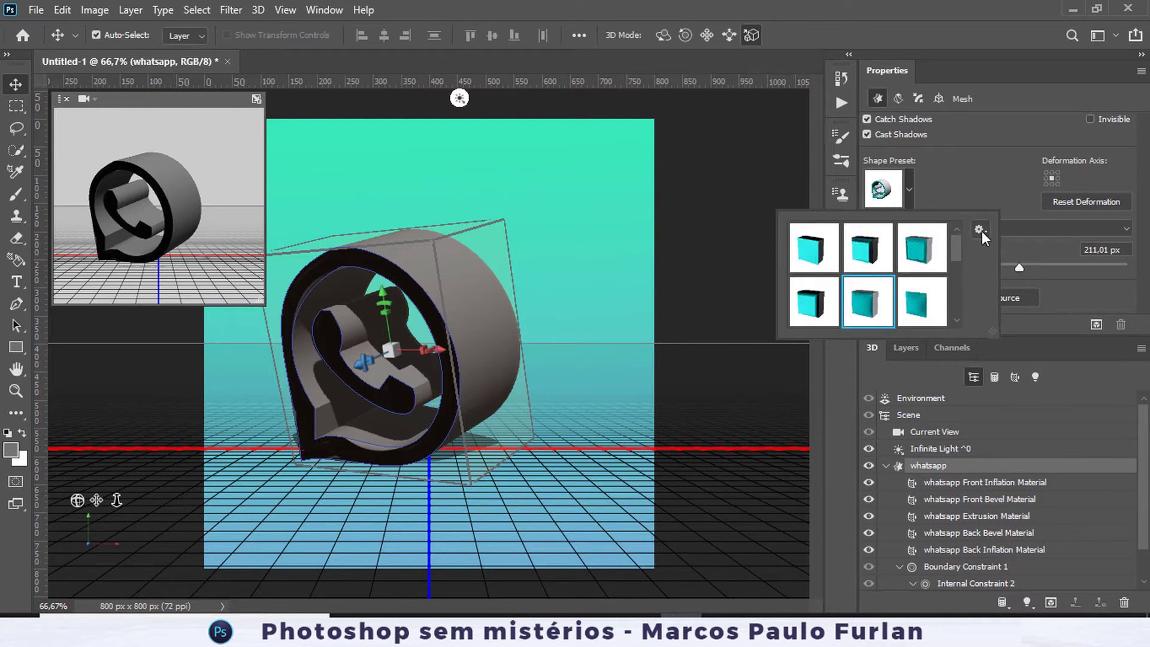
left_click_drag(1128, 253, 1026, 233)
type("120")
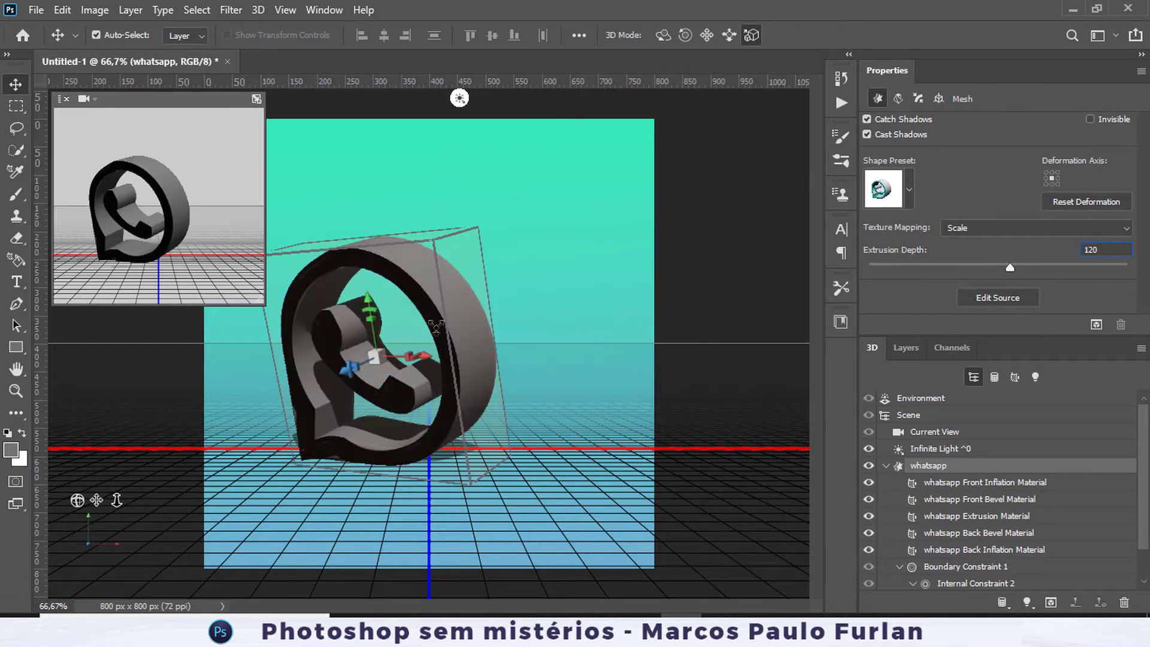
- Look through the logo's Deform and Cap settings, including the available cap sides, and return to its Mesh properties
left_click(901, 100)
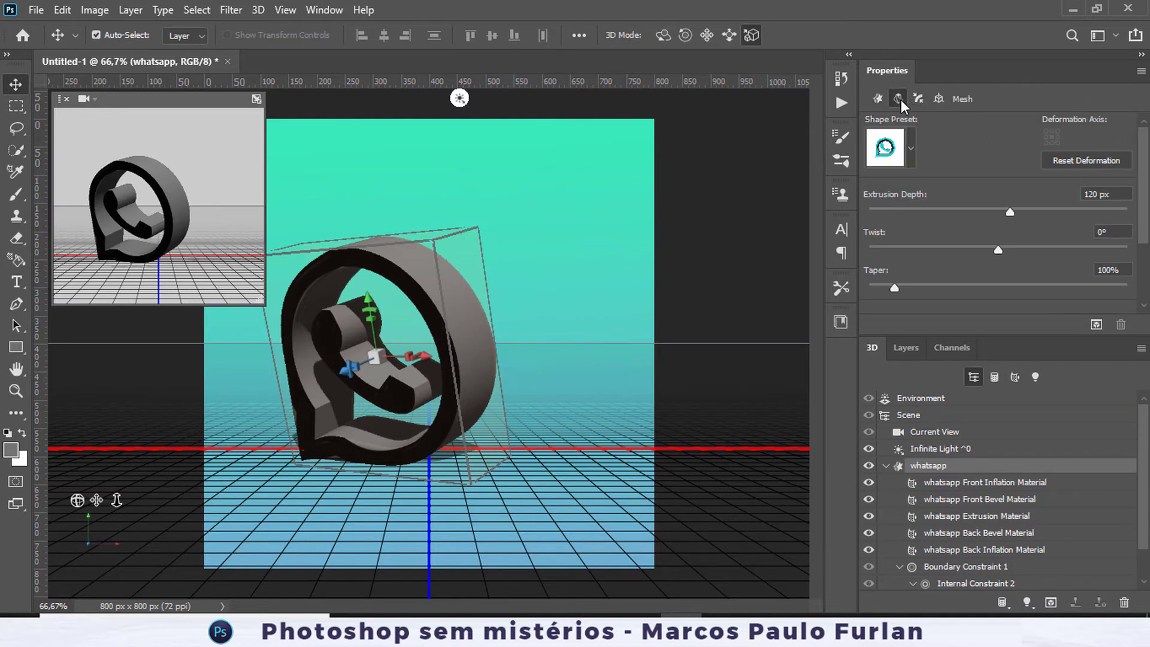
left_click(909, 138)
left_click(909, 138)
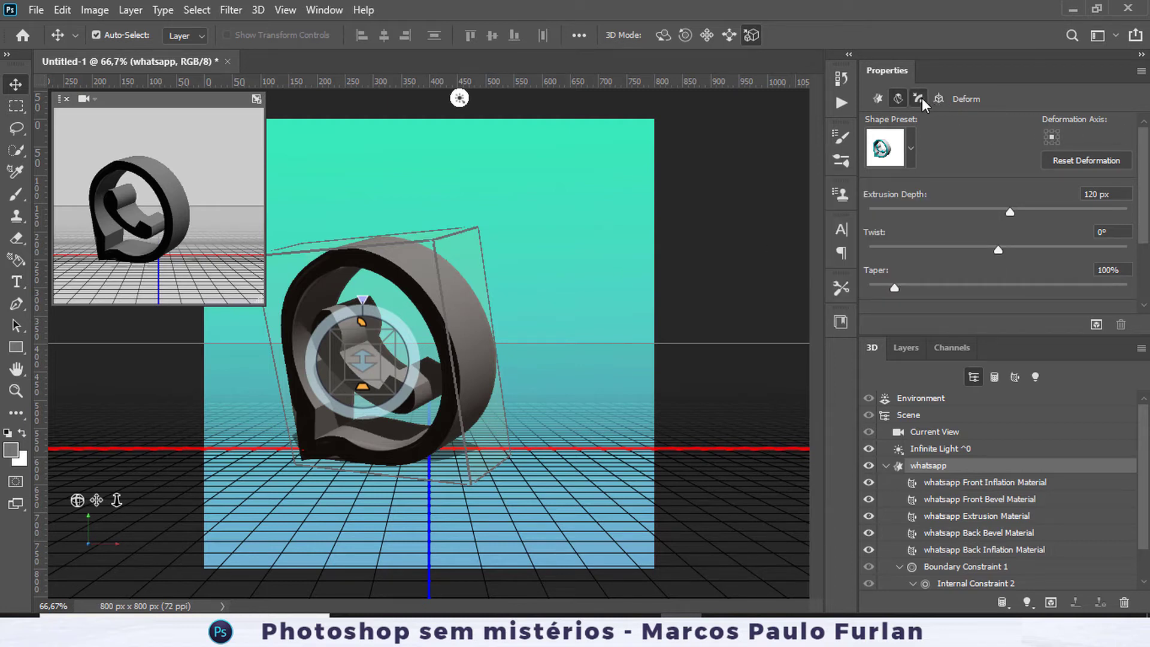
left_click(920, 98)
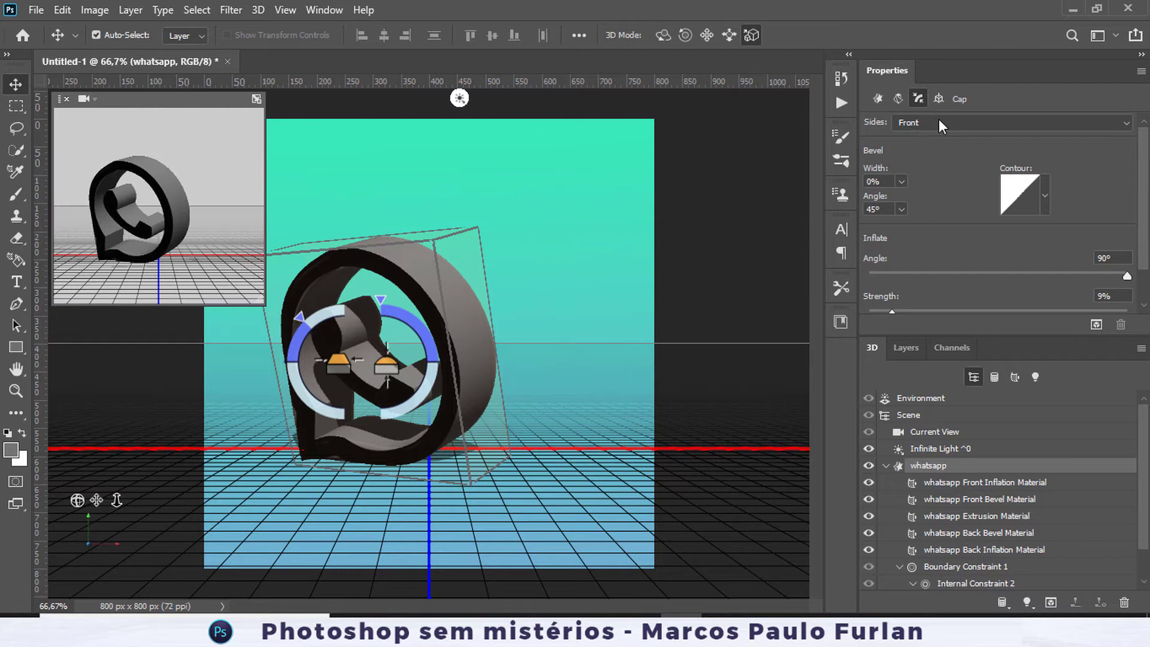
left_click(987, 122)
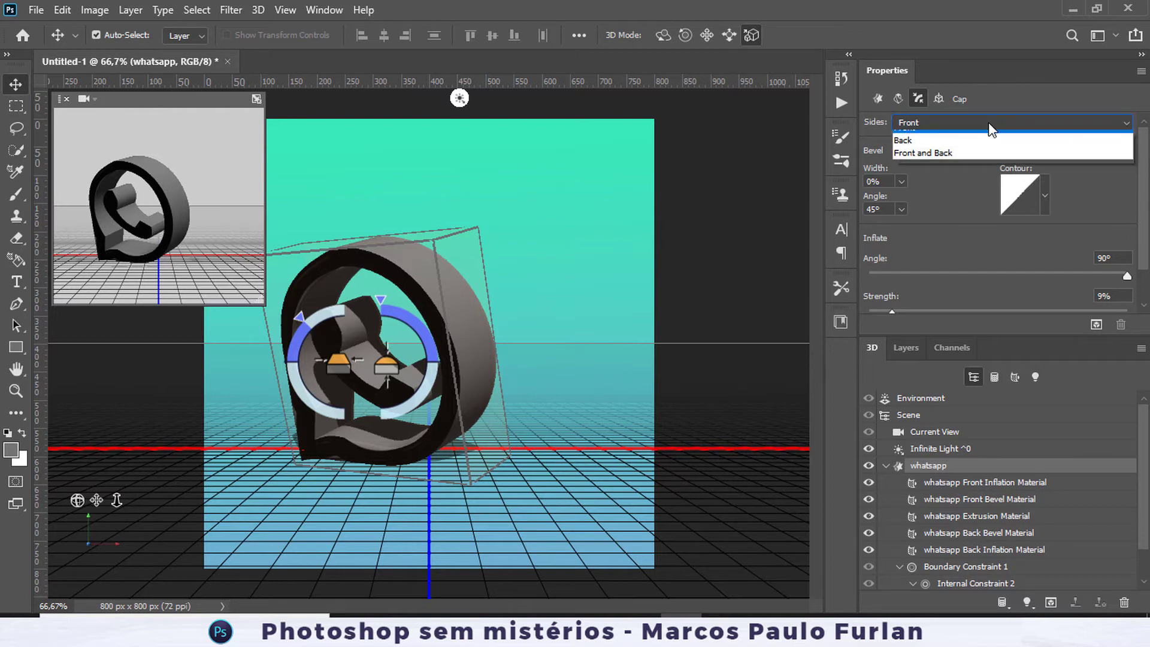
left_click(944, 99)
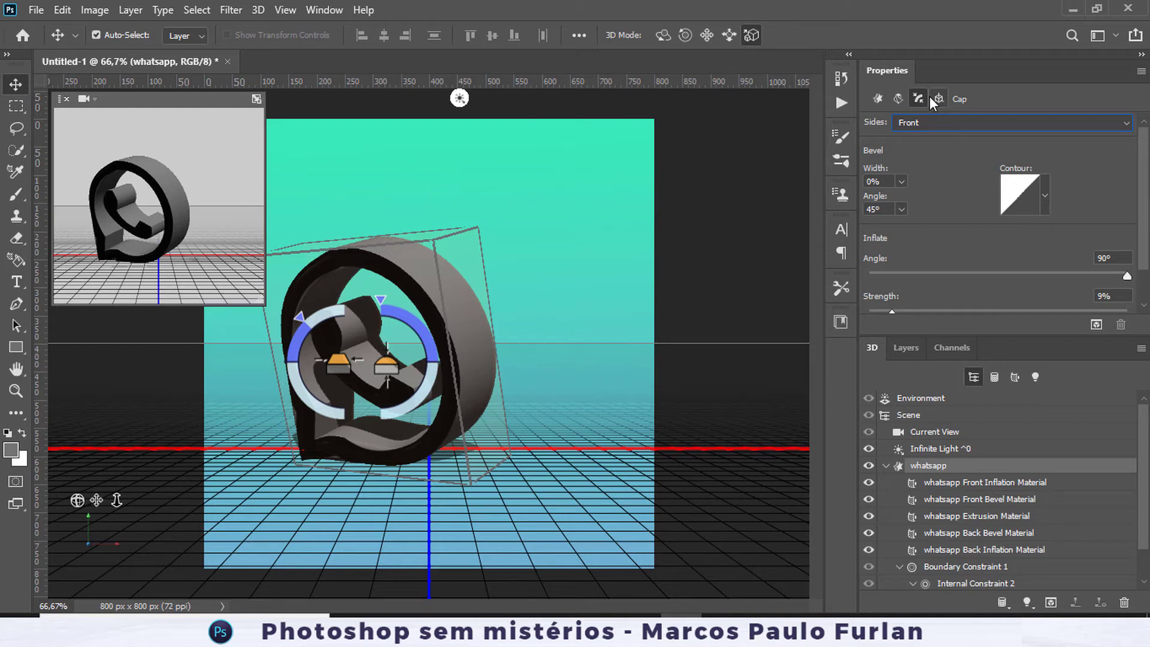
left_click(876, 97)
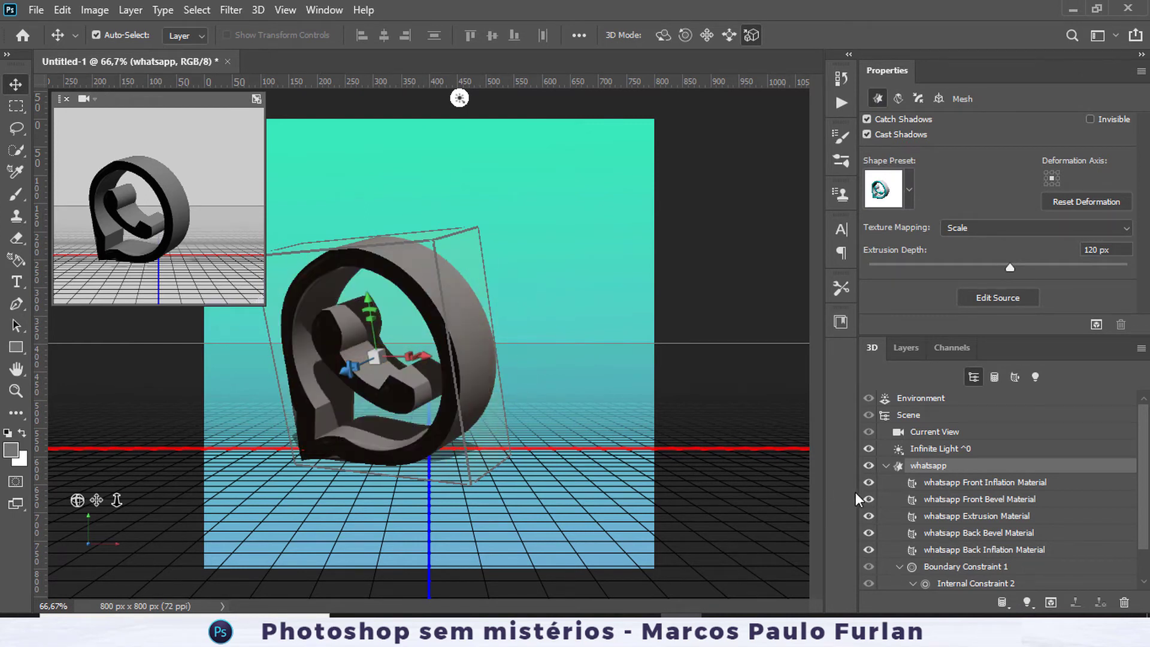
- Check the whatsapp Front Inflation Material settings and inspect the front face of the 3D logo up close
left_click(951, 484)
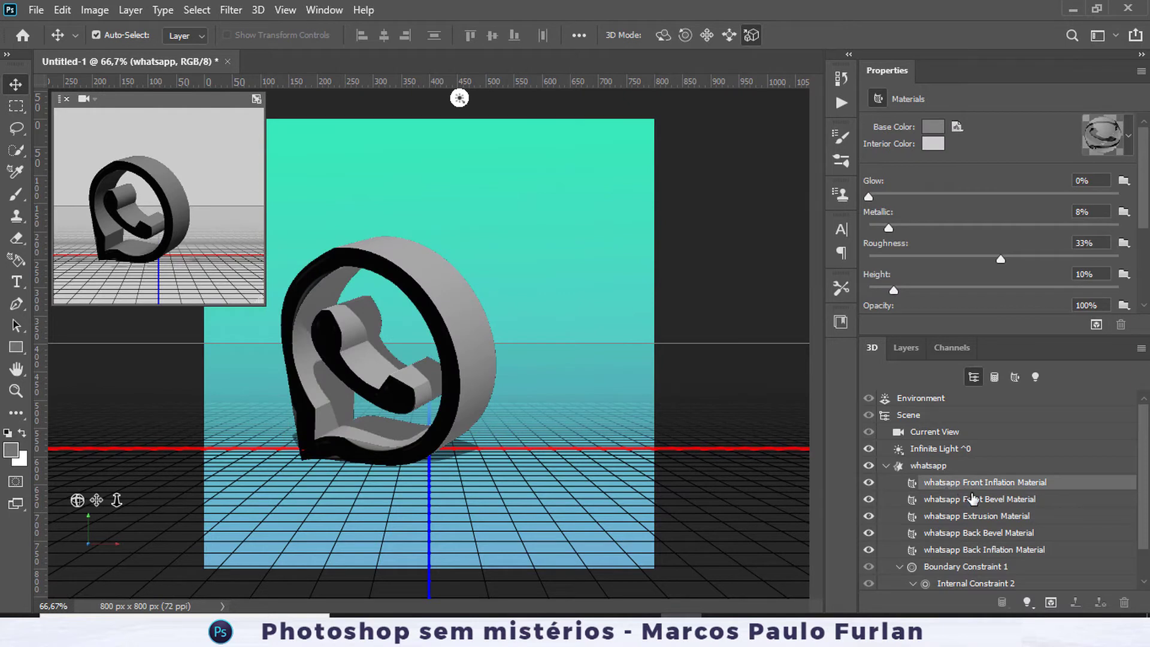
left_click(439, 326)
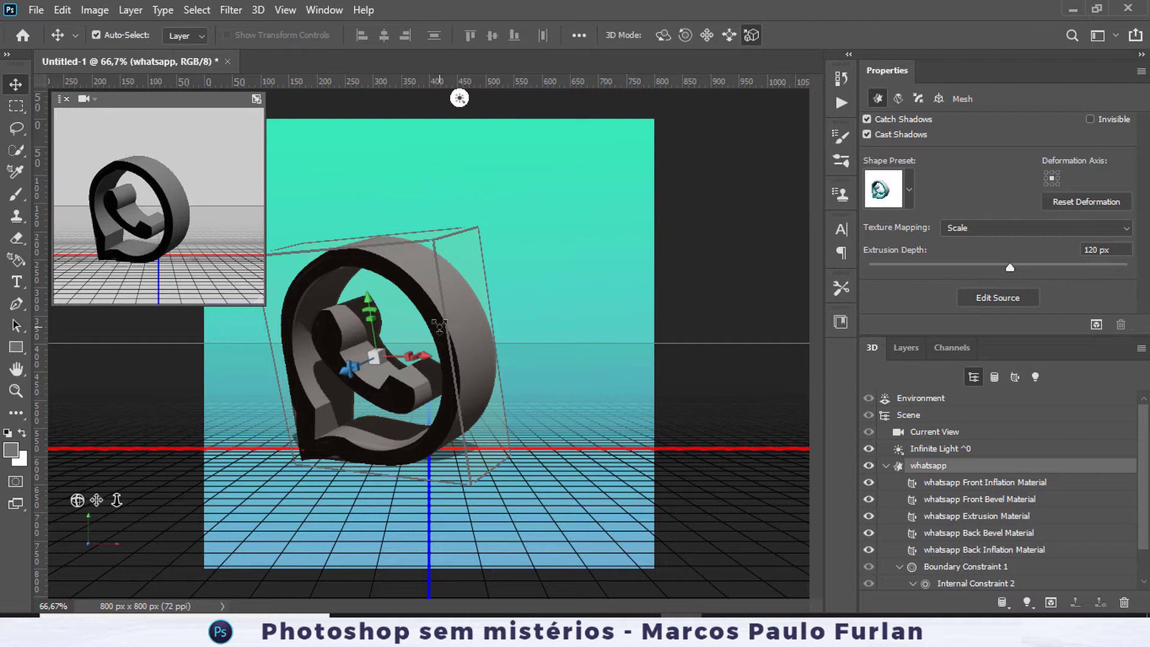
key("ctrl+plus")
key("ctrl+plus")
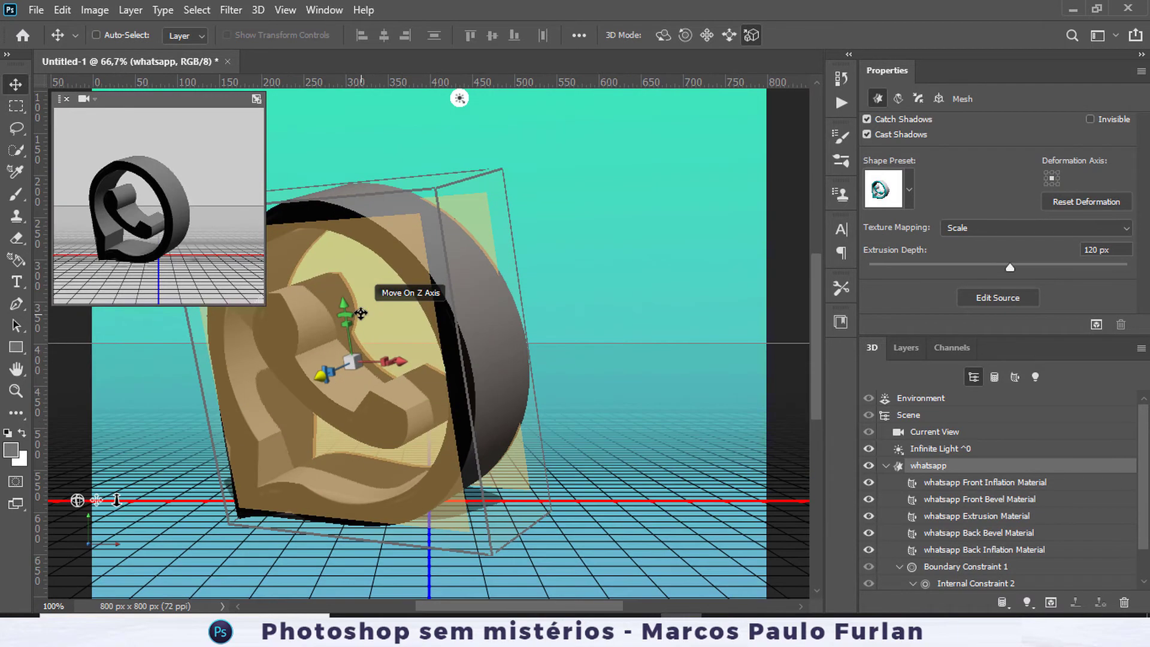
left_click_drag(367, 313, 680, 377)
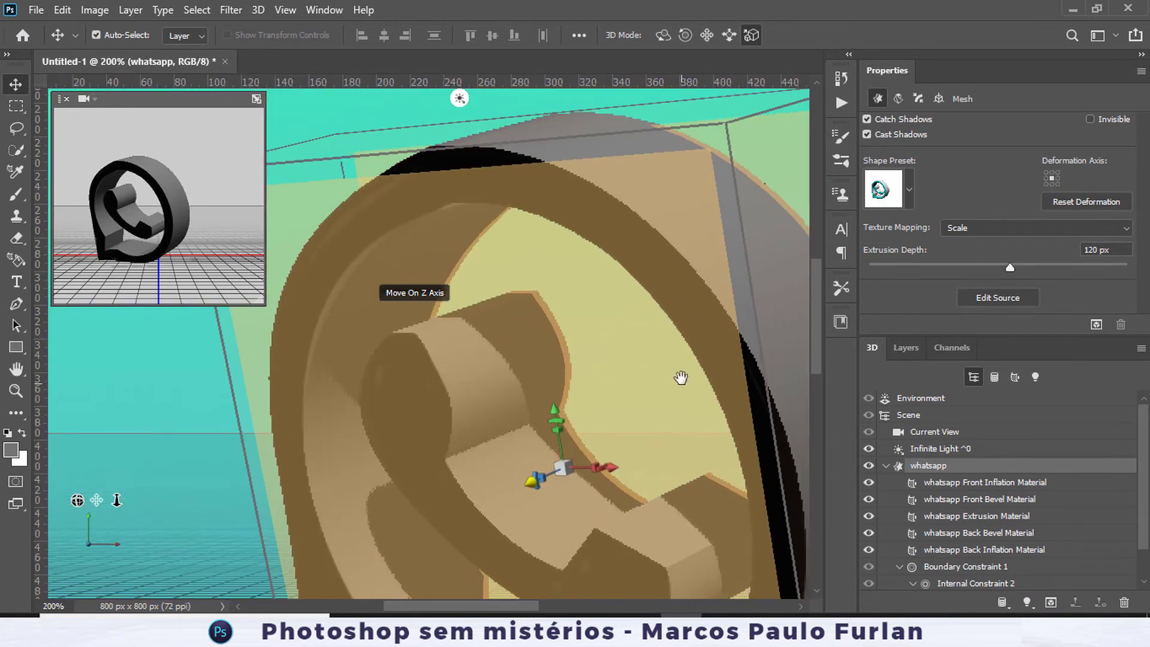
key("ctrl+plus")
key("ctrl+minus")
key("ctrl+minus")
key("ctrl+minus")
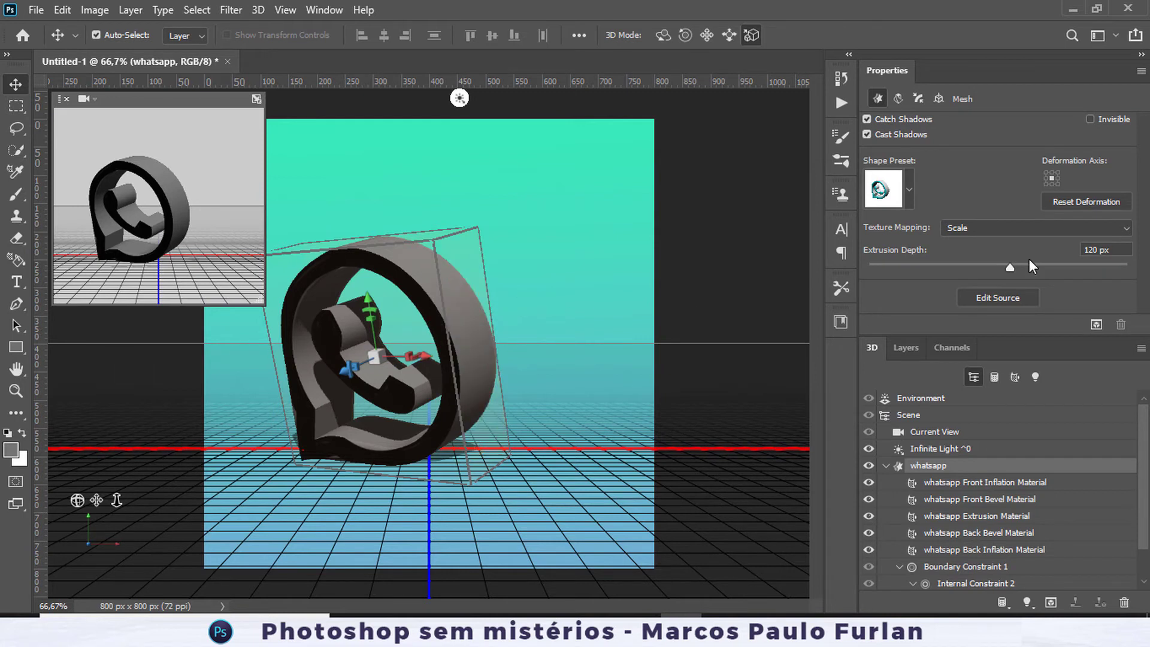
- Try an extrusion depth of about -37 px on the logo, reapply the gray-sided inflated preset, and set the depth to 120 px
left_click(897, 98)
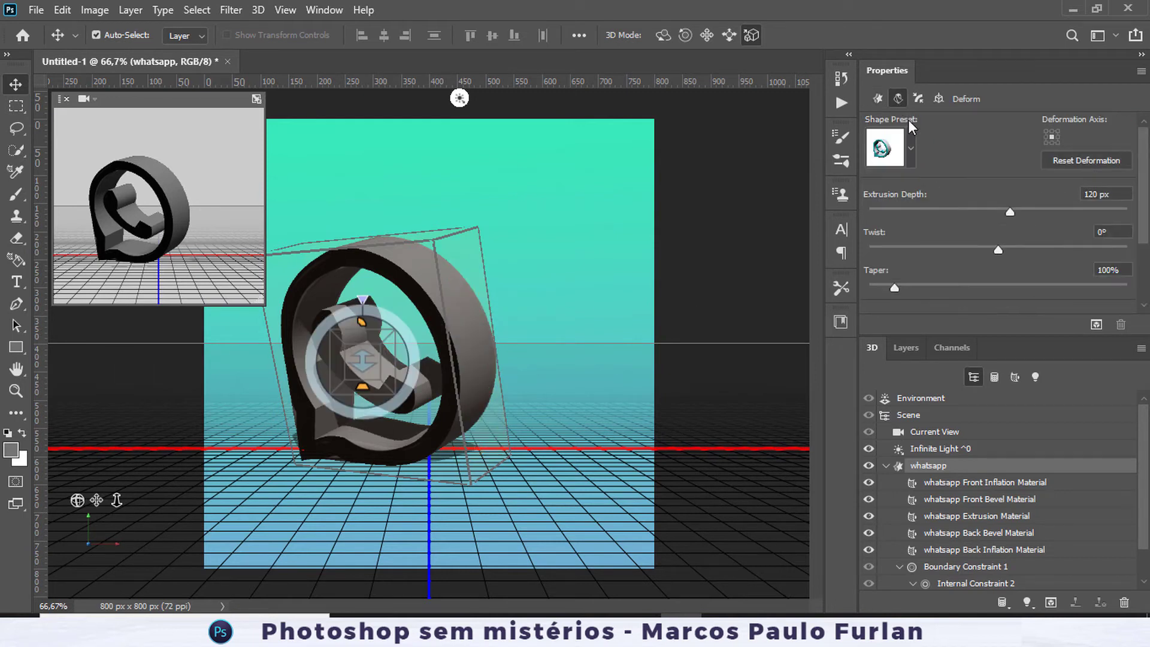
left_click_drag(1008, 212, 994, 221)
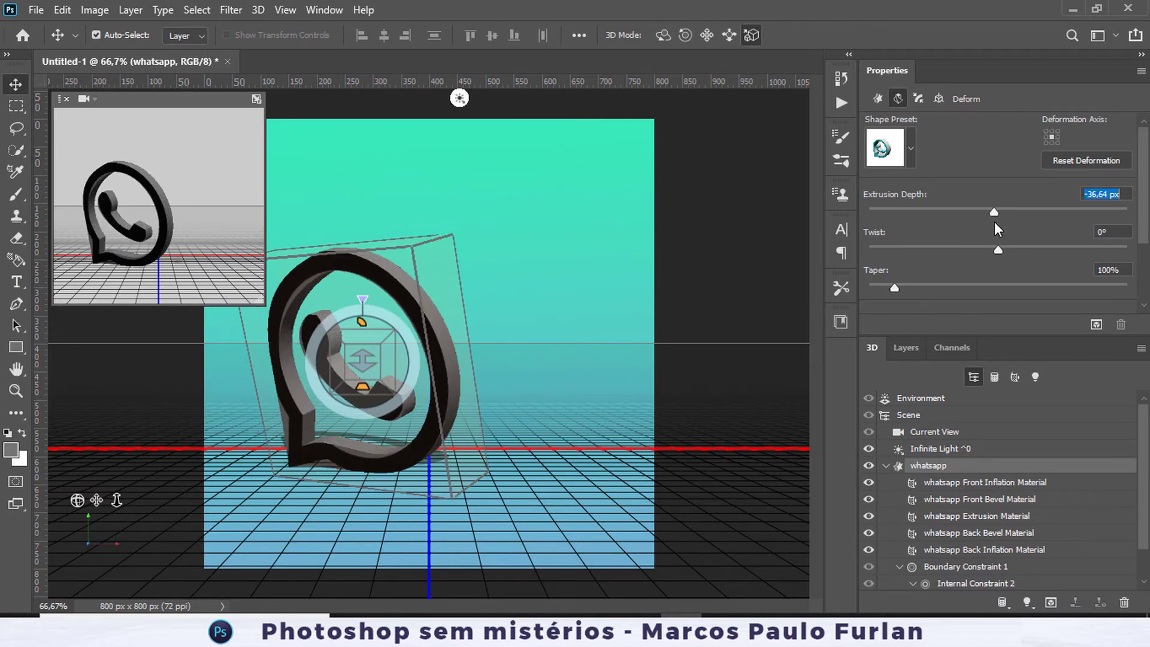
left_click(909, 150)
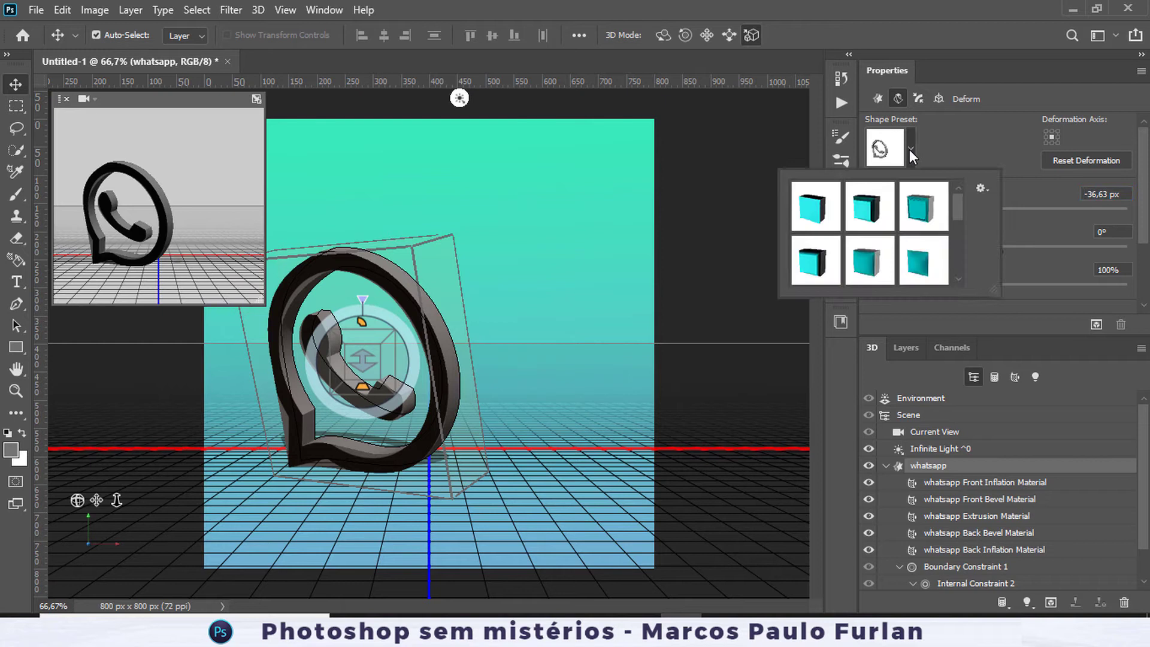
left_click(876, 249)
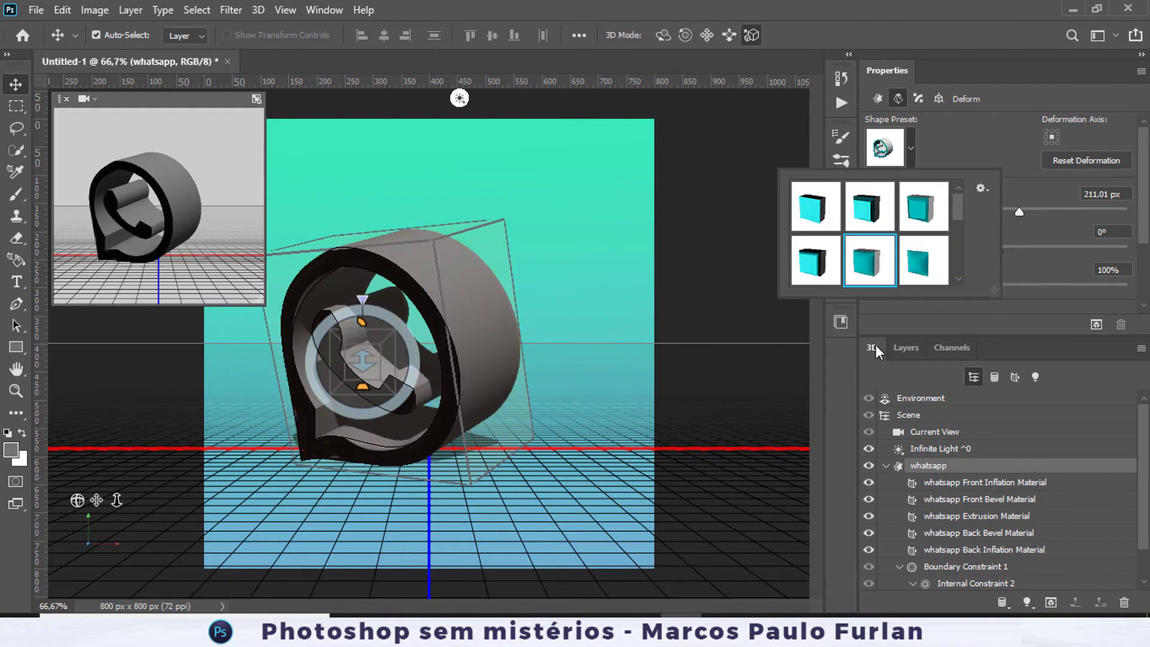
left_click(1128, 195)
type("120")
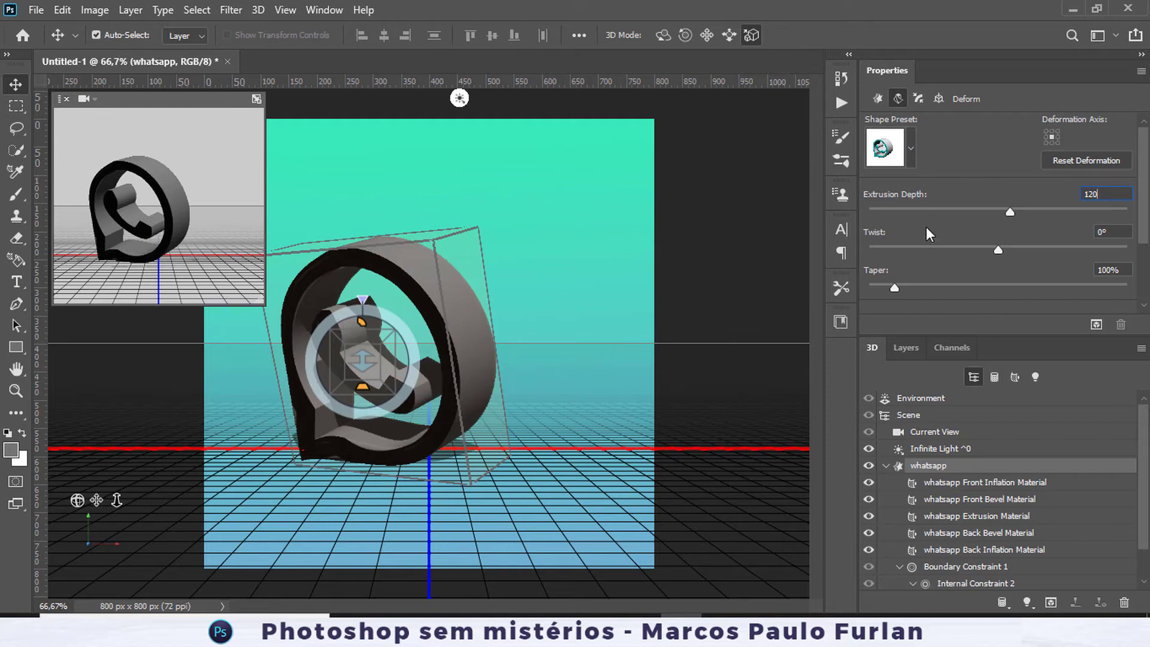
- Apply the first glossy blue material preset, below the yellow one, to the whatsapp Front Inflation Material
left_click(942, 485)
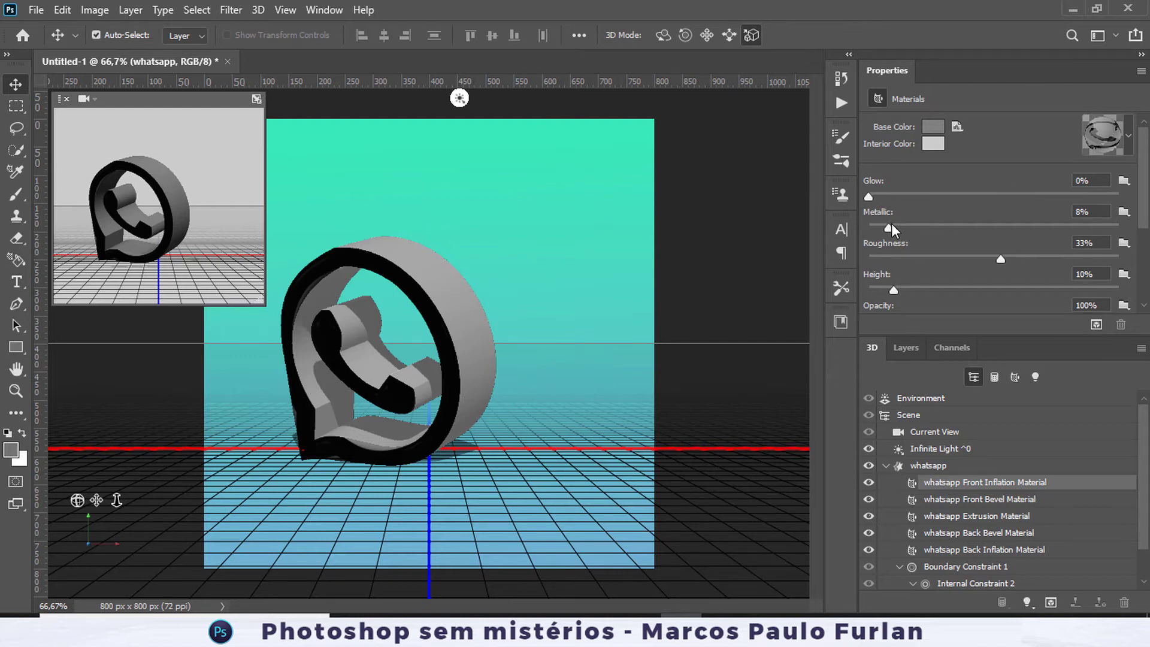
left_click(1128, 141)
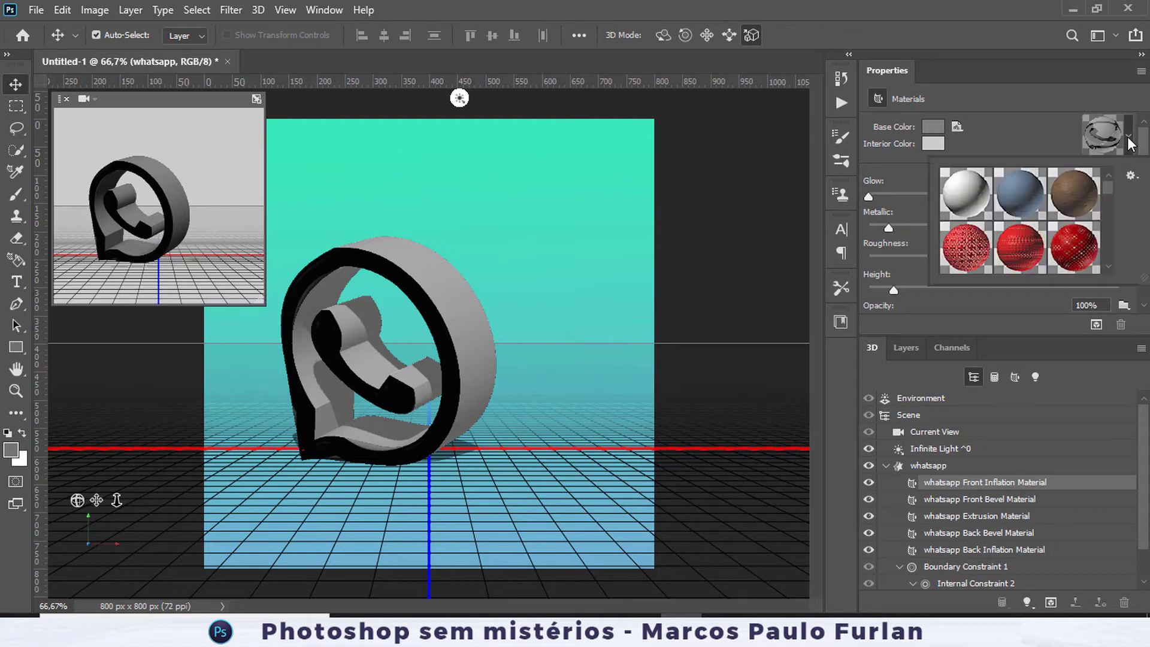
left_click_drag(1107, 189, 928, 241)
left_click(958, 253)
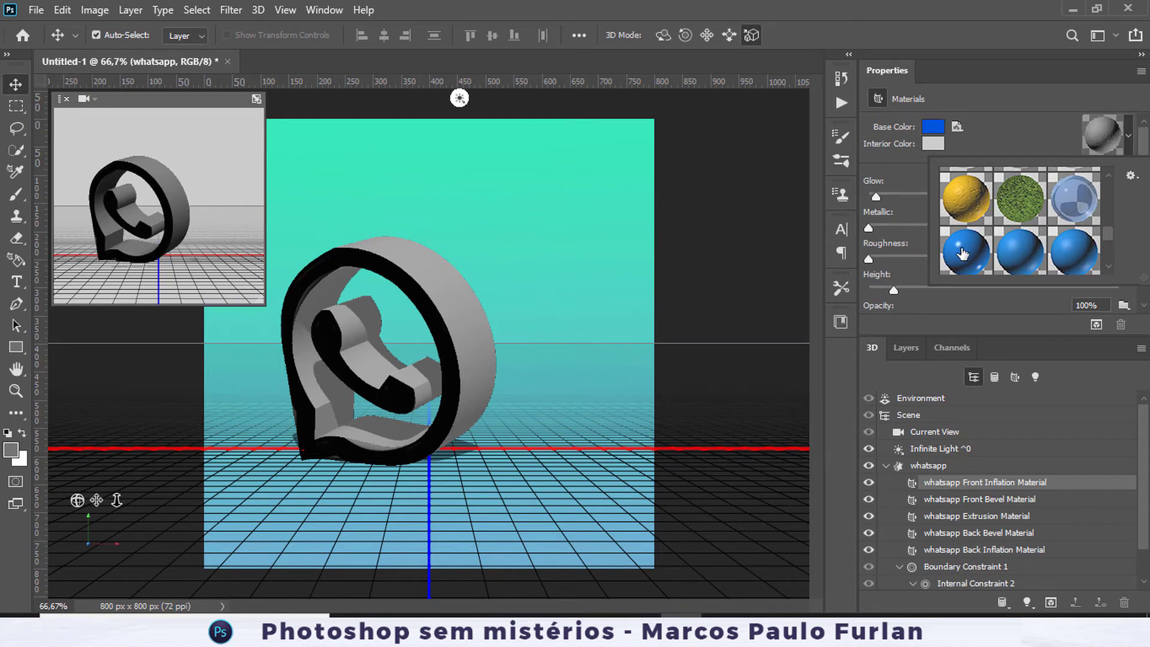
left_click(460, 368)
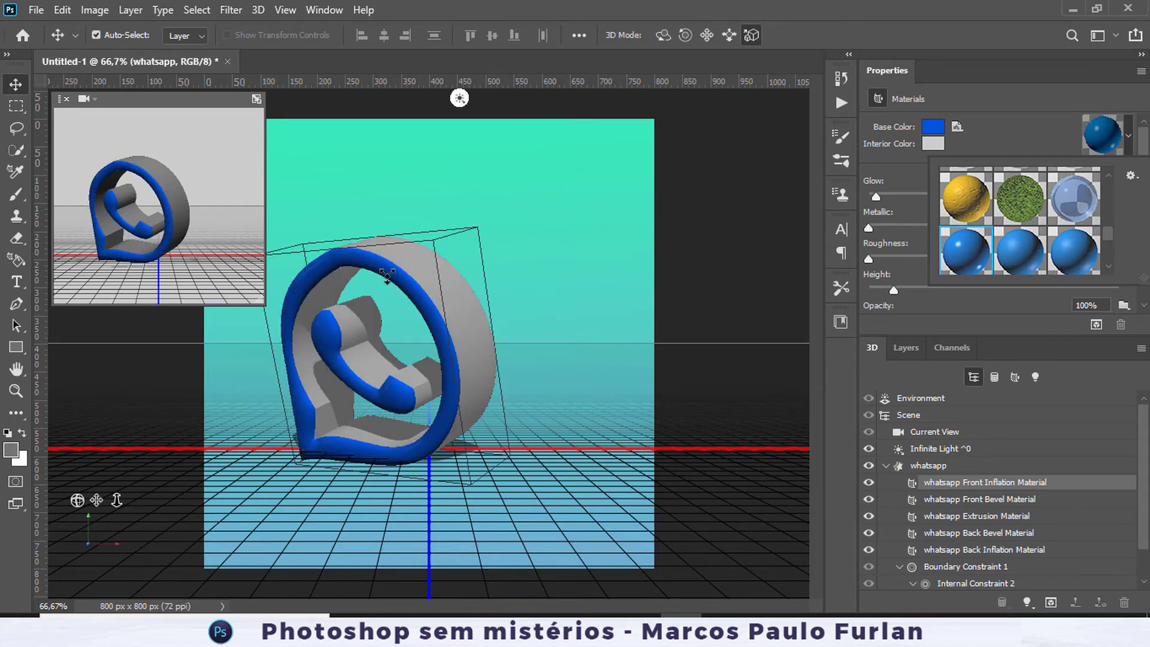
- Set the front inflation material's base color to green with hue 110, saturation 100% and brightness 87%
left_click(932, 126)
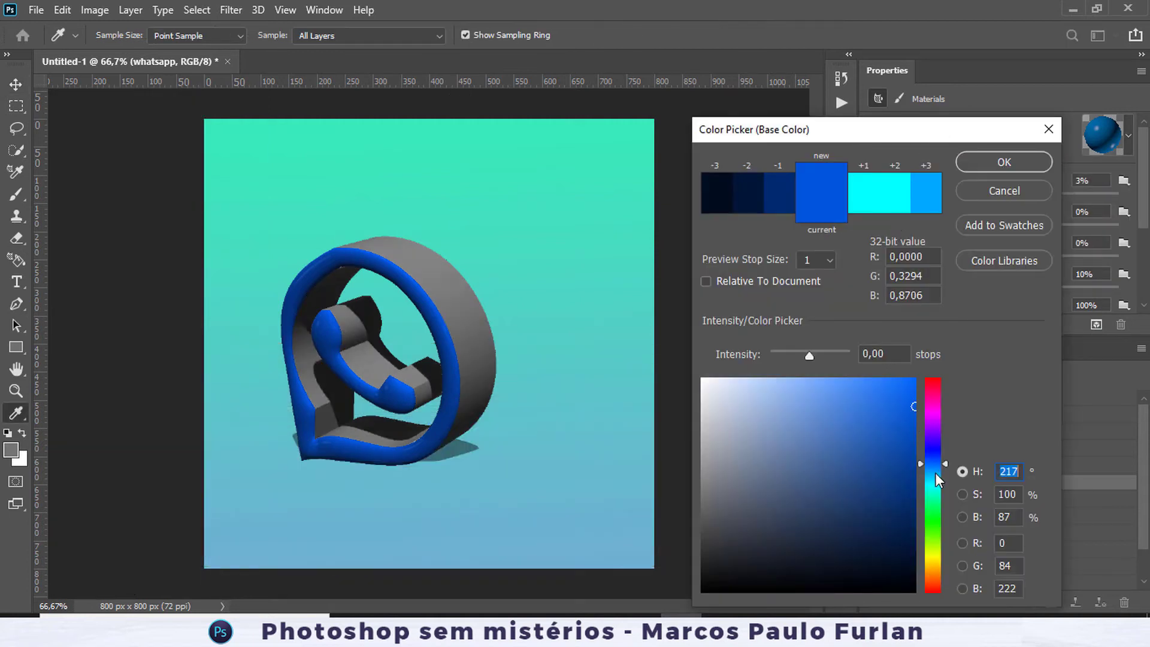
left_click_drag(943, 465, 925, 527)
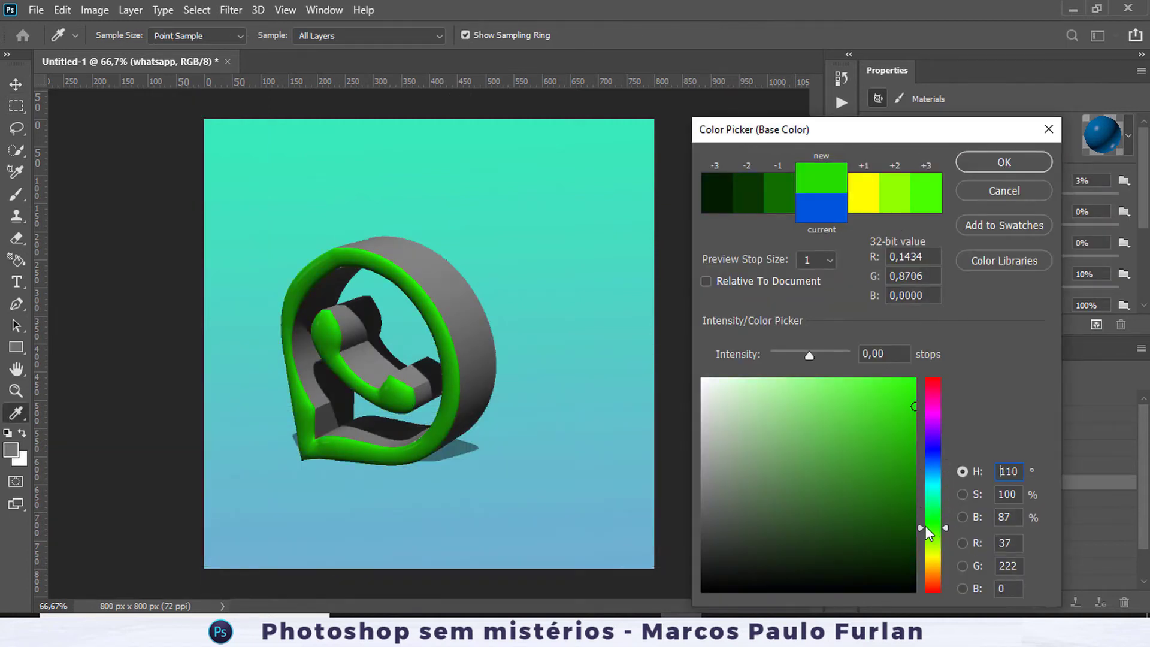
left_click(1012, 157)
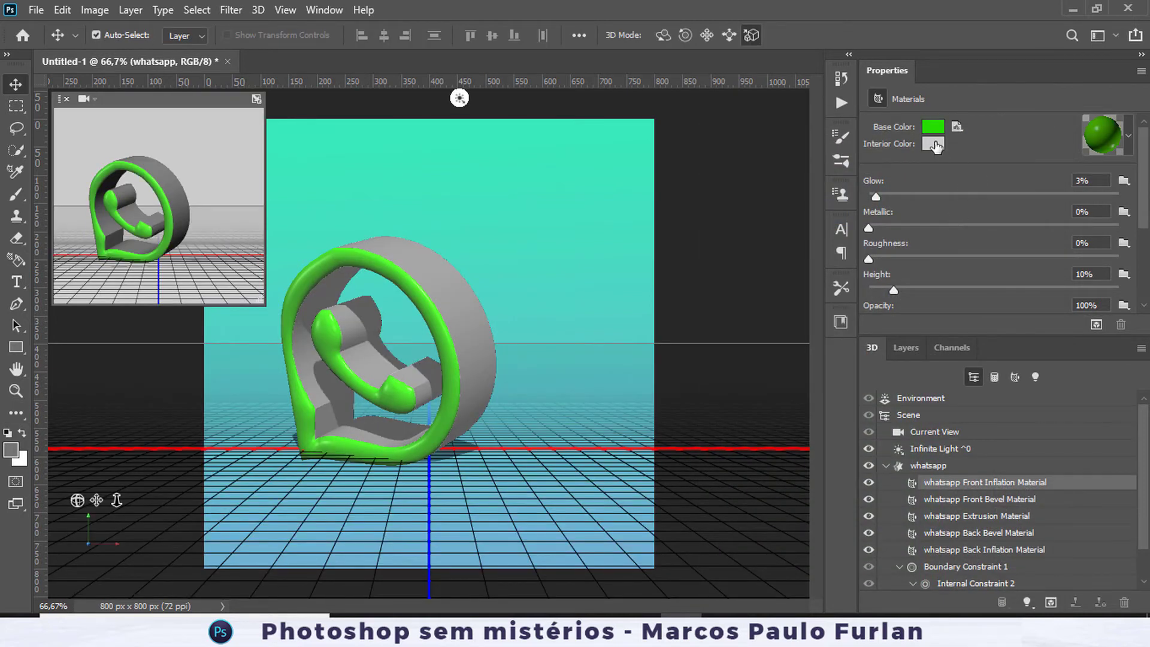
- Set the front inflation material's interior color to bright green, RGB 32, 236, 42
left_click(934, 143)
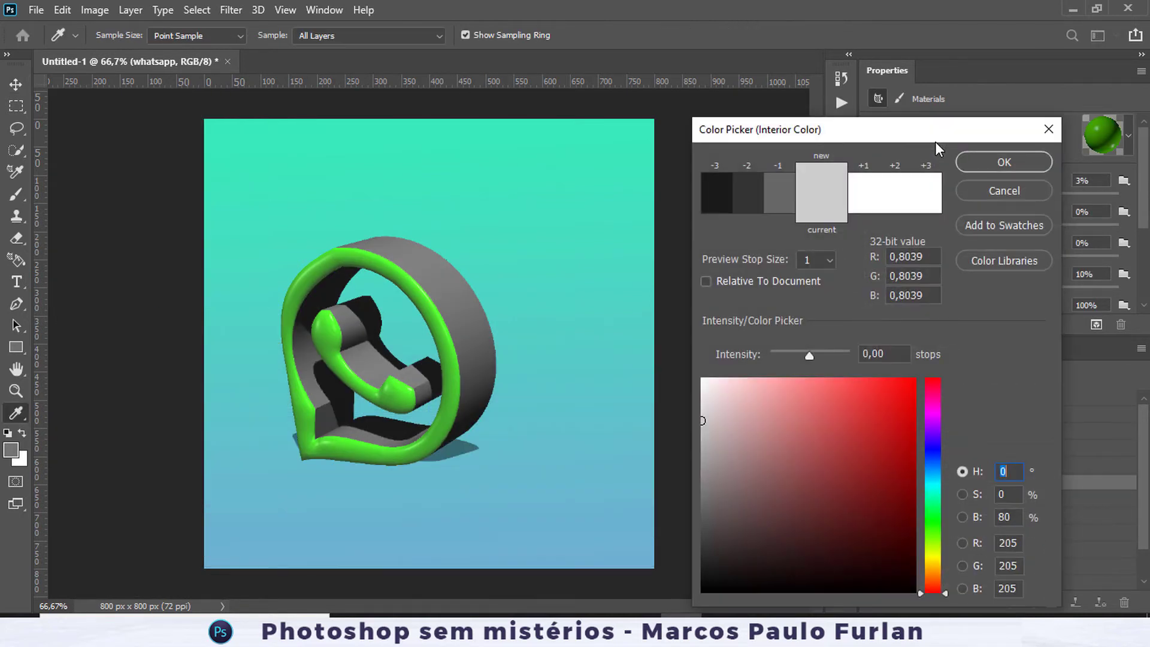
left_click(931, 519)
left_click_drag(899, 448, 886, 394)
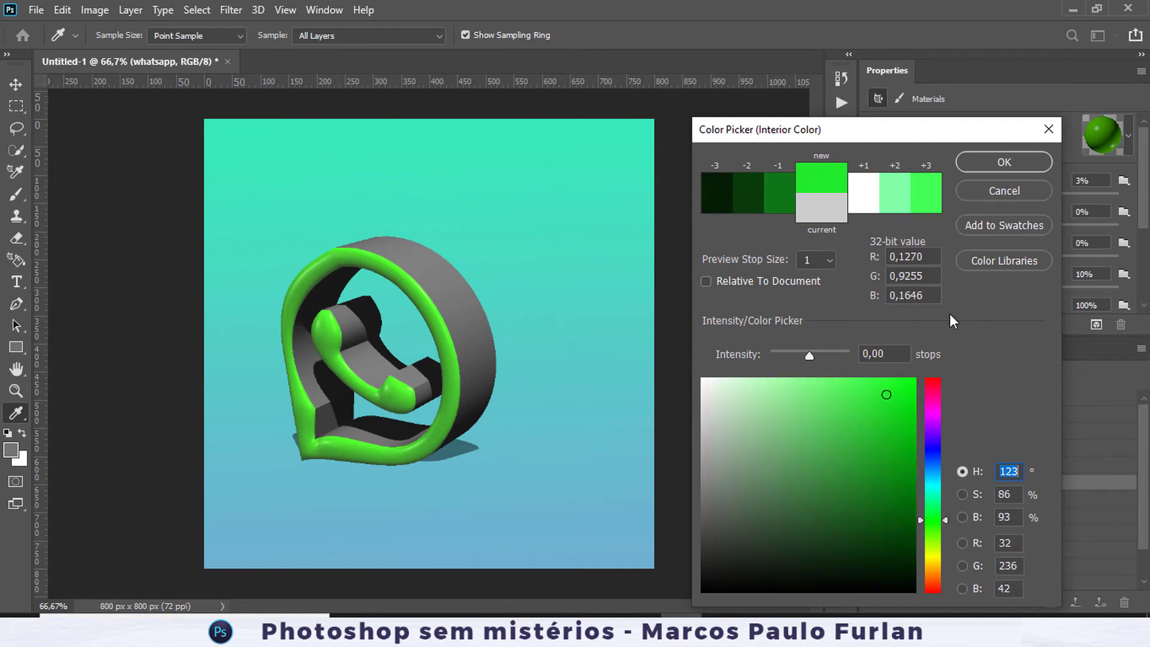
left_click(1036, 165)
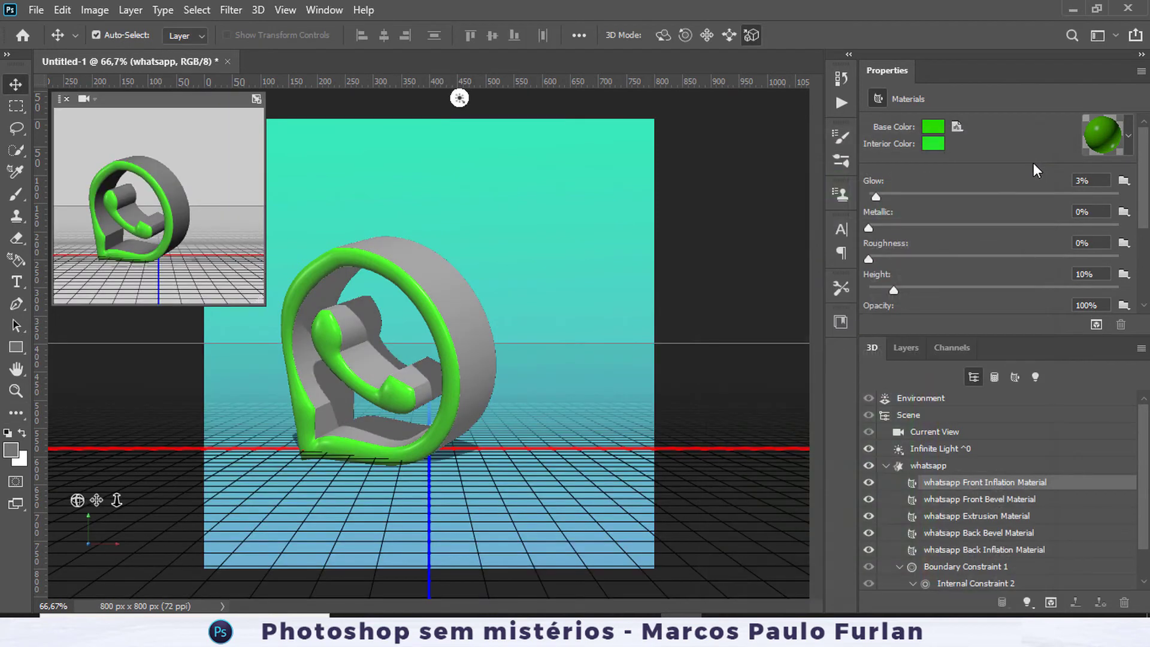
- Apply the glossy gray material preset, in the row below the gold one, to the whatsapp Extrusion Material
left_click(454, 313)
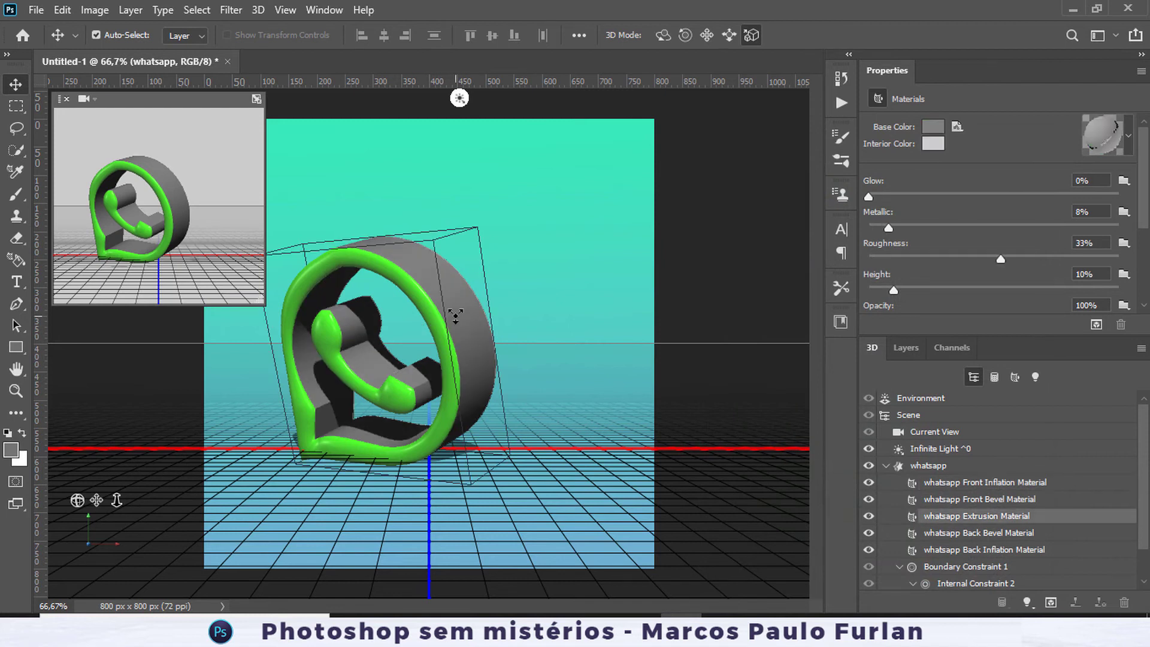
left_click(1128, 135)
scroll(1108, 239, "up", 5)
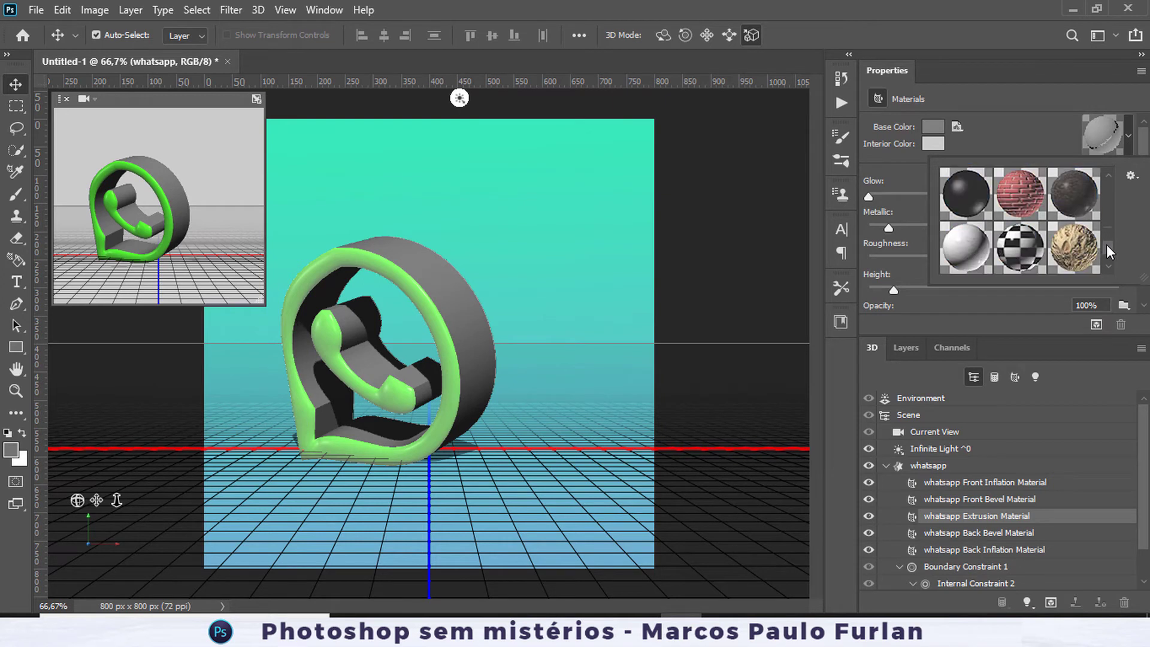
scroll(1102, 234, "down", 5)
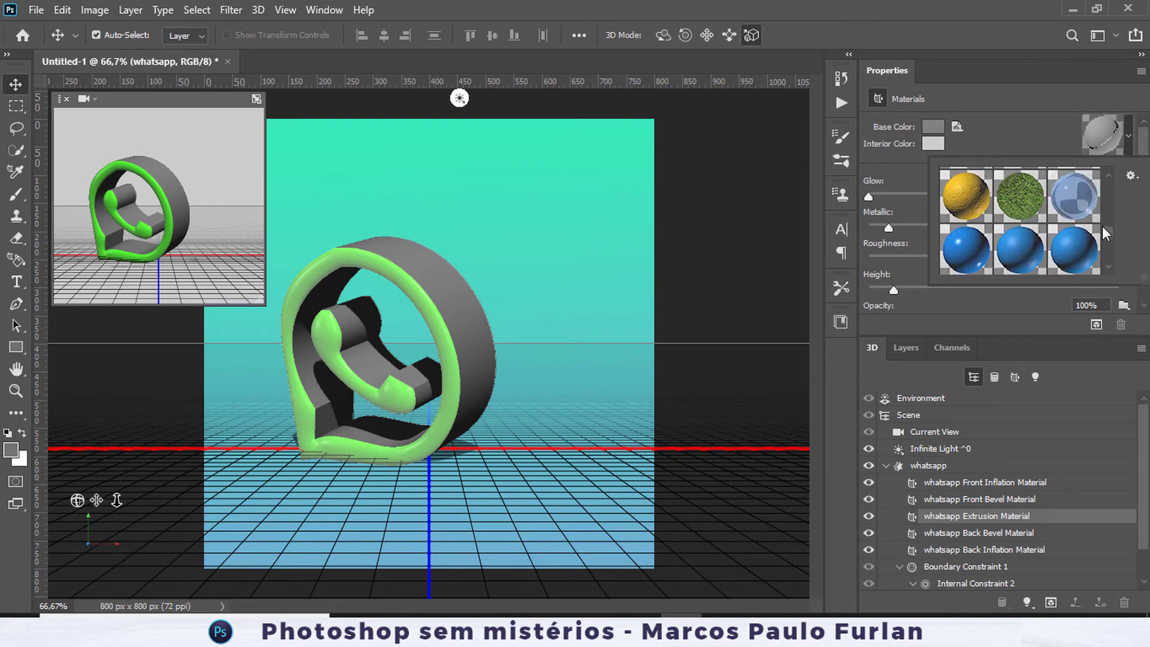
left_click(1028, 235)
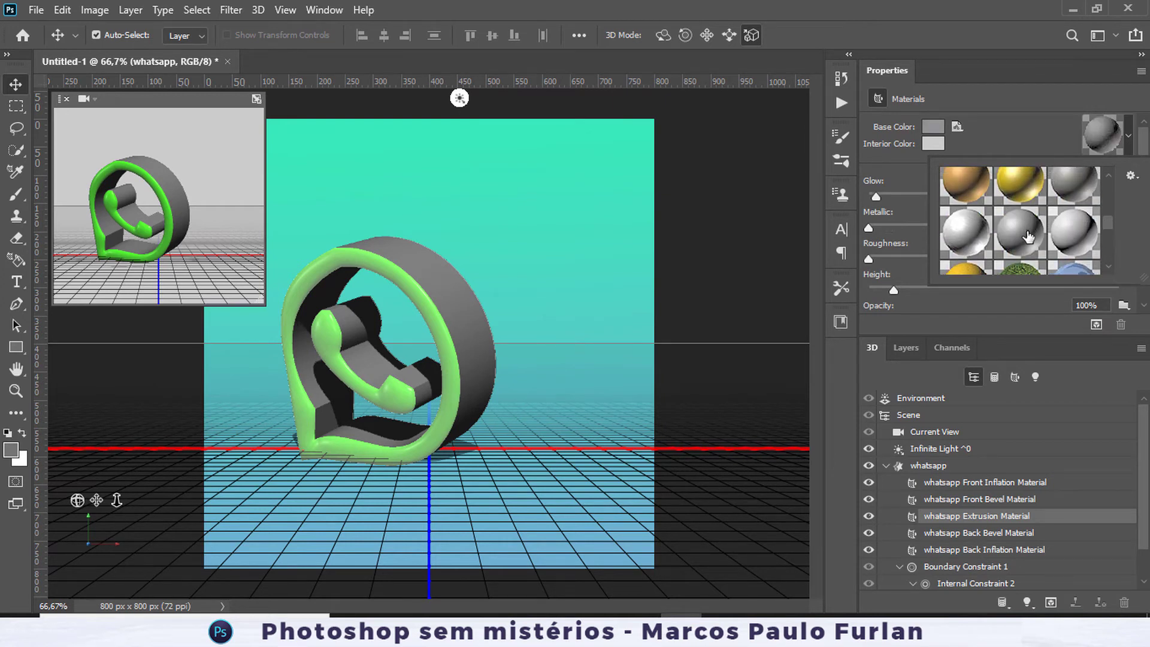
- Set the extrusion material's base color to dark green with hue 120, saturation 93% and brightness 69%
left_click(935, 128)
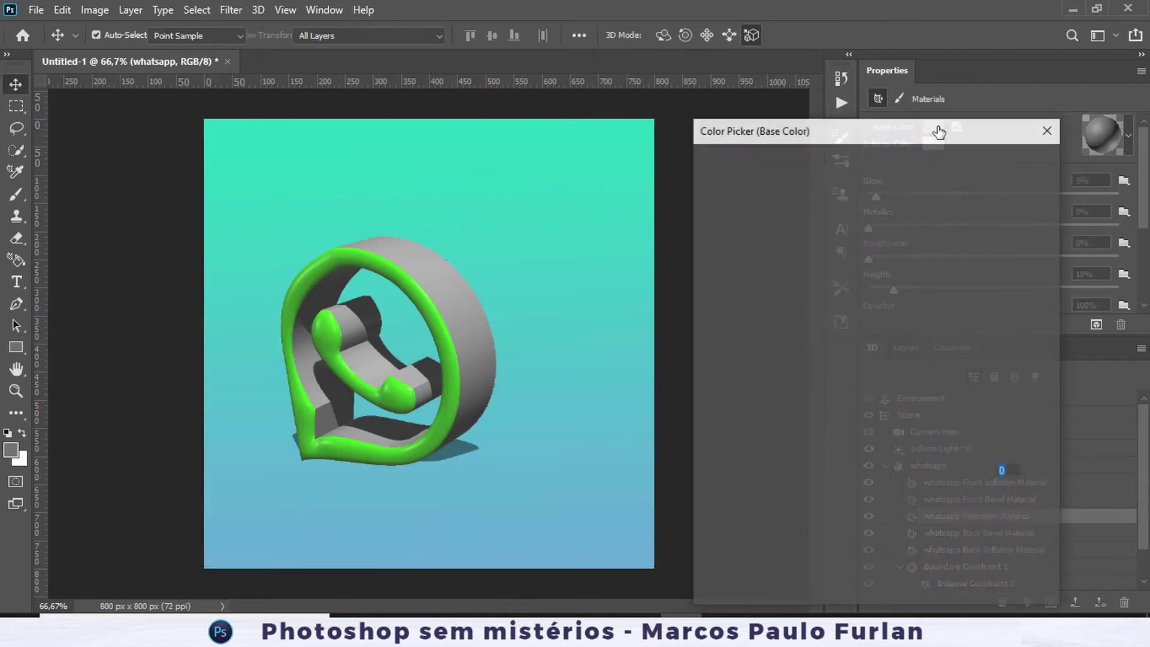
left_click(931, 521)
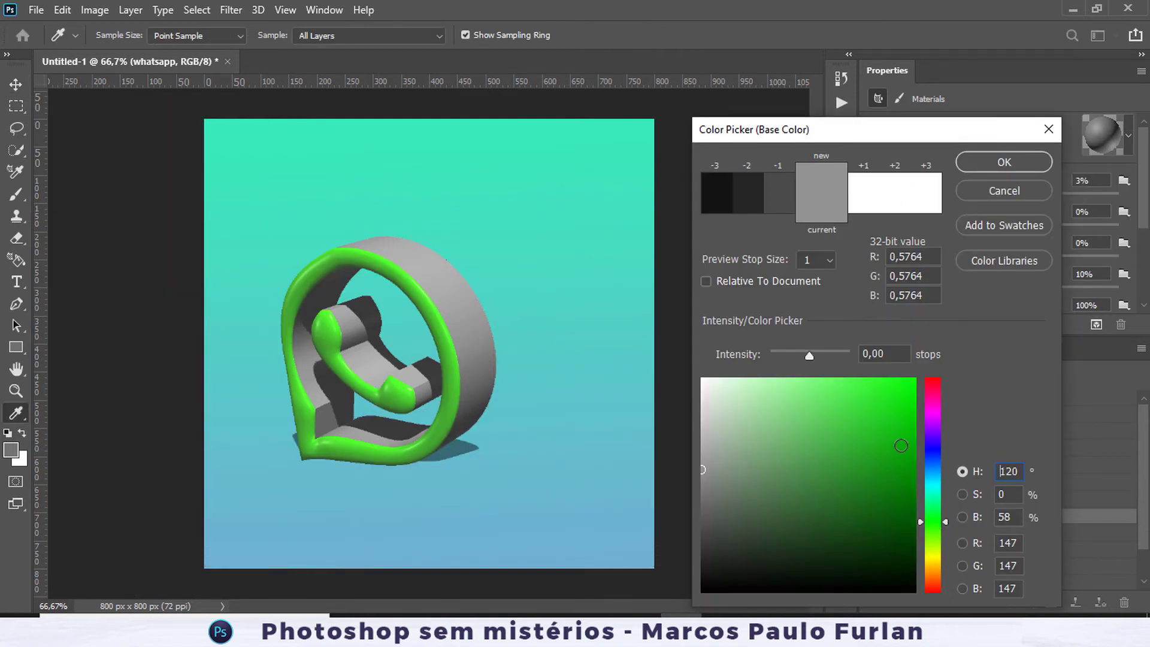
left_click(903, 449)
left_click(905, 495)
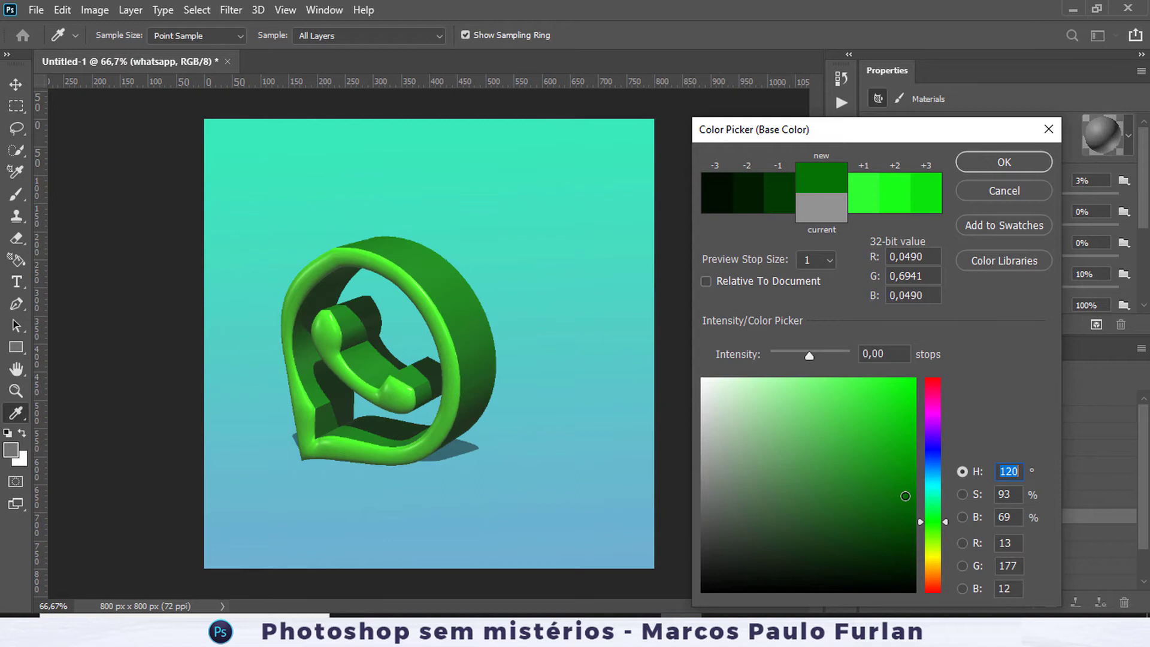
left_click(1005, 160)
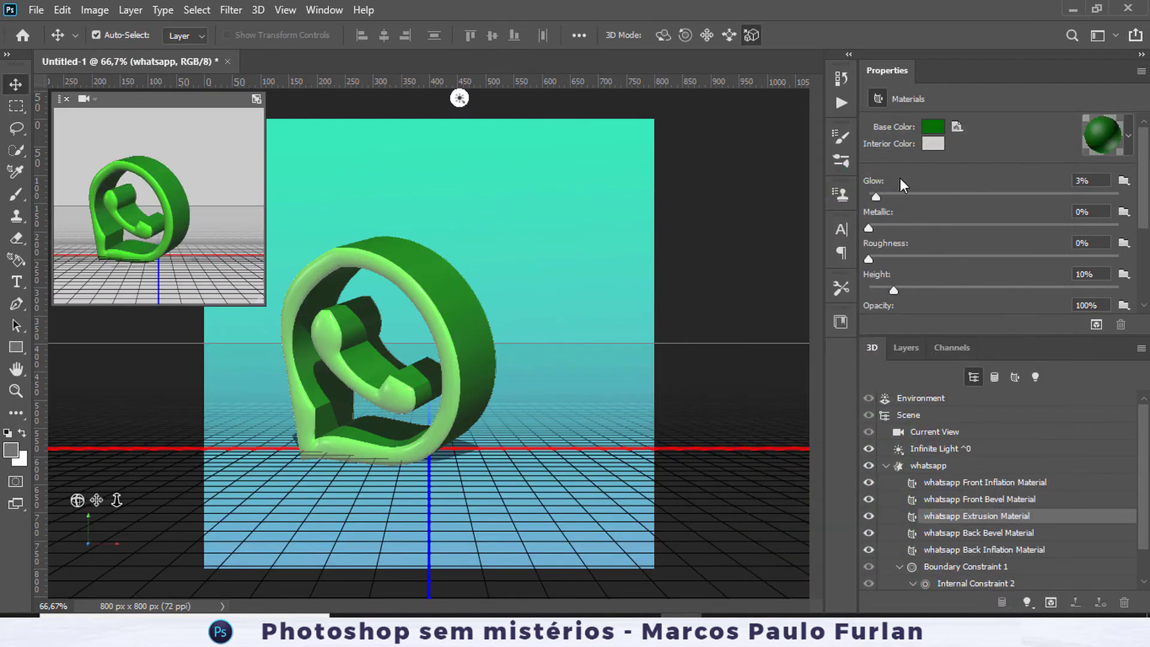
left_click(1129, 135)
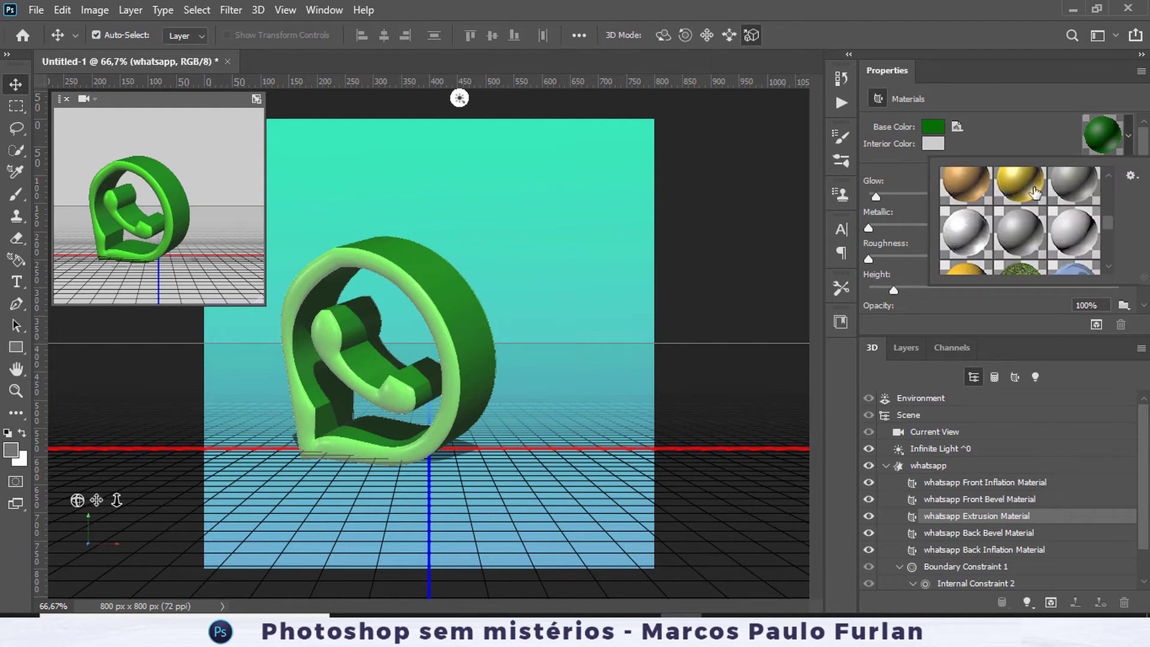
left_click(1012, 120)
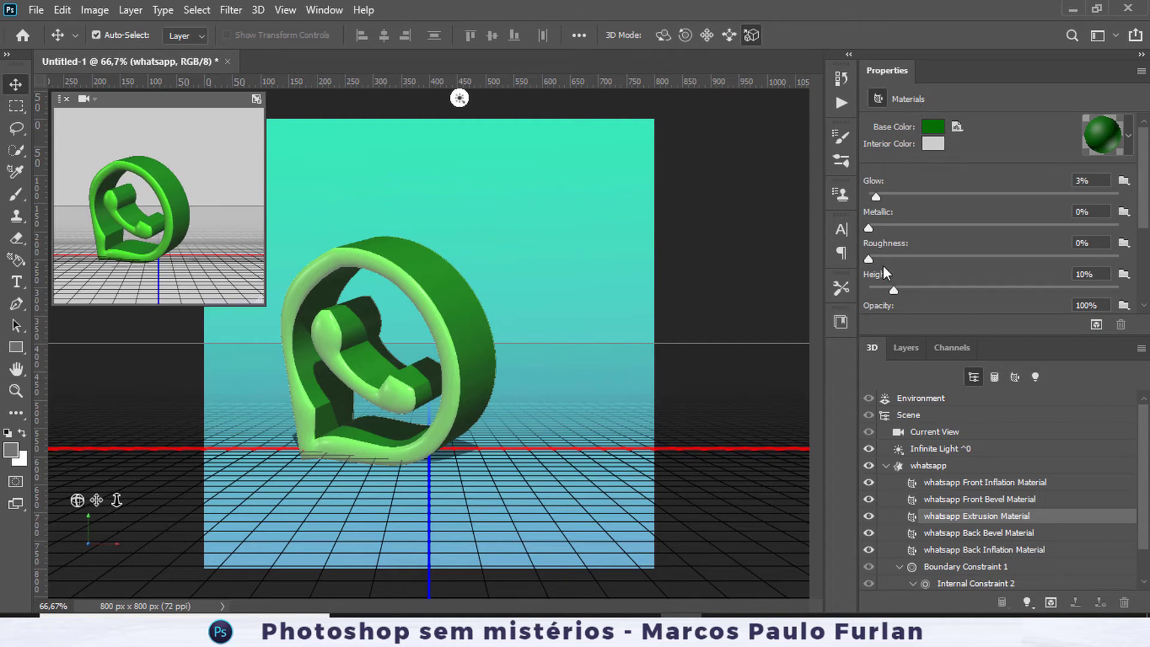
left_click(919, 401)
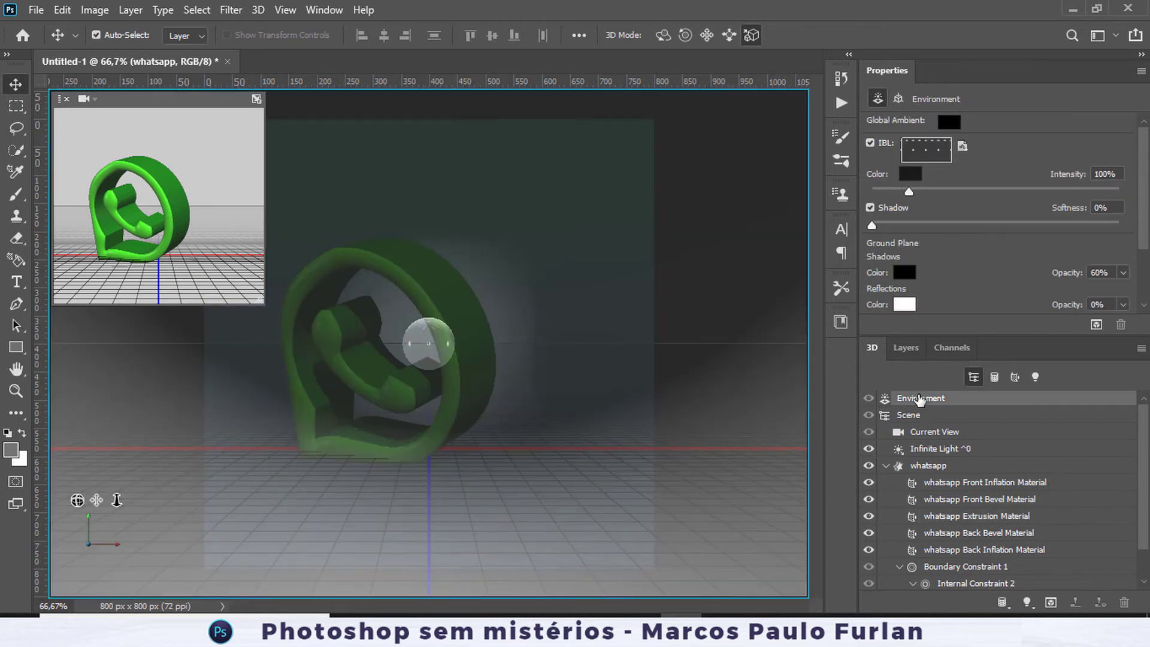
left_click(921, 417)
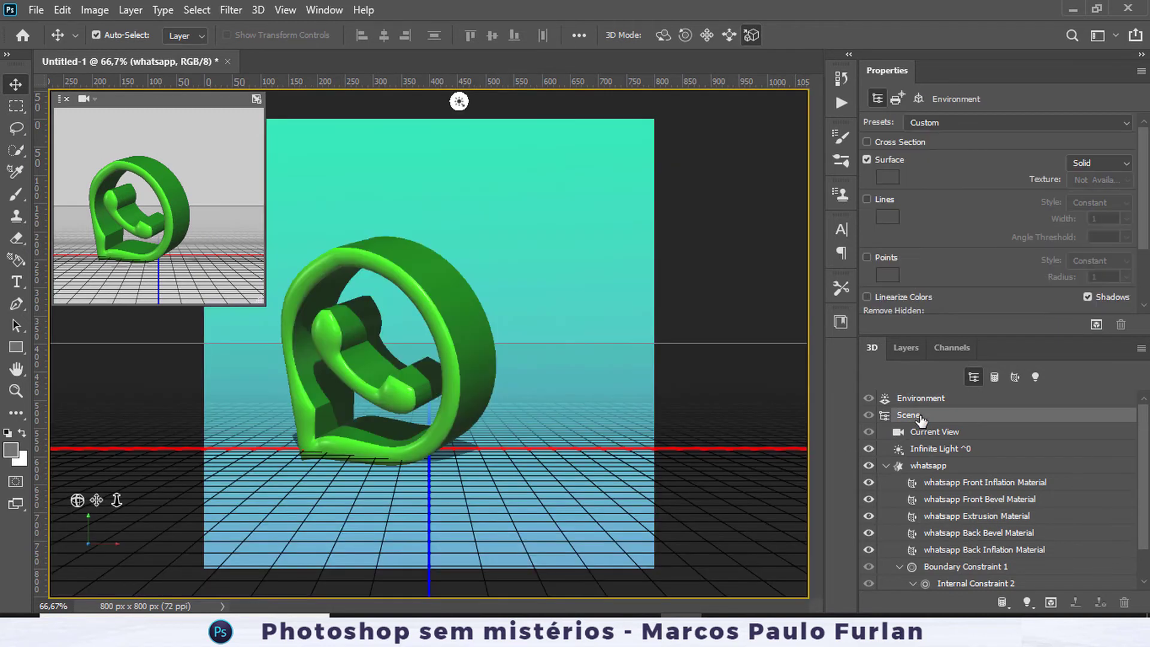
left_click(931, 433)
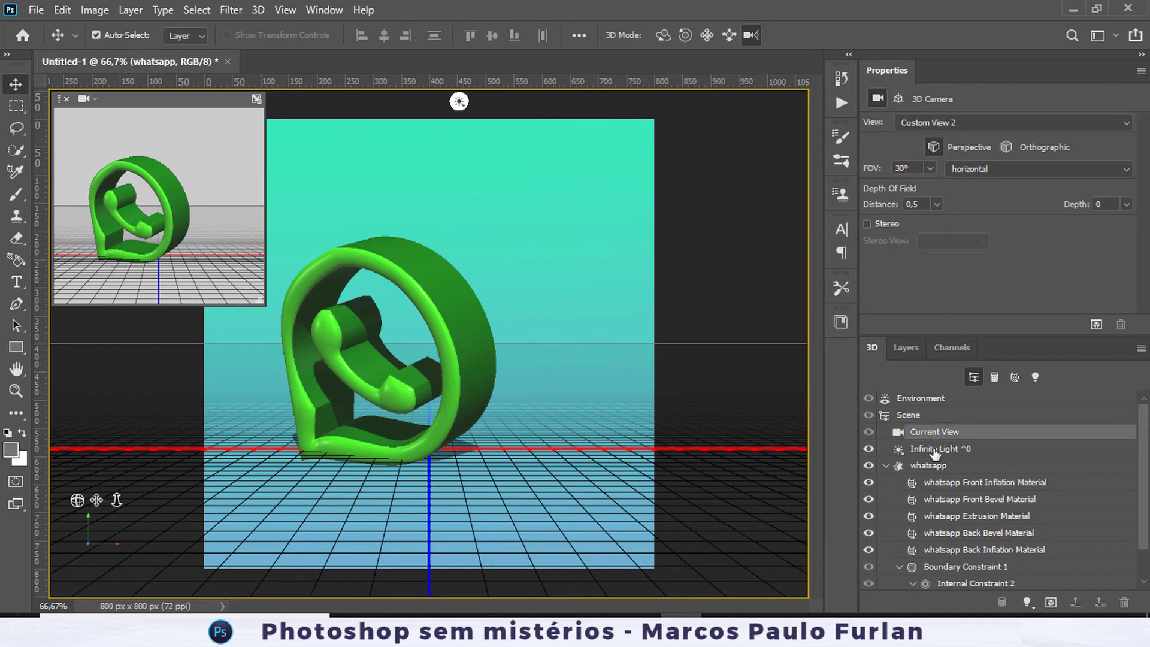
- Rotate the infinite light so it shines onto the logo from the upper-left front
left_click(932, 450)
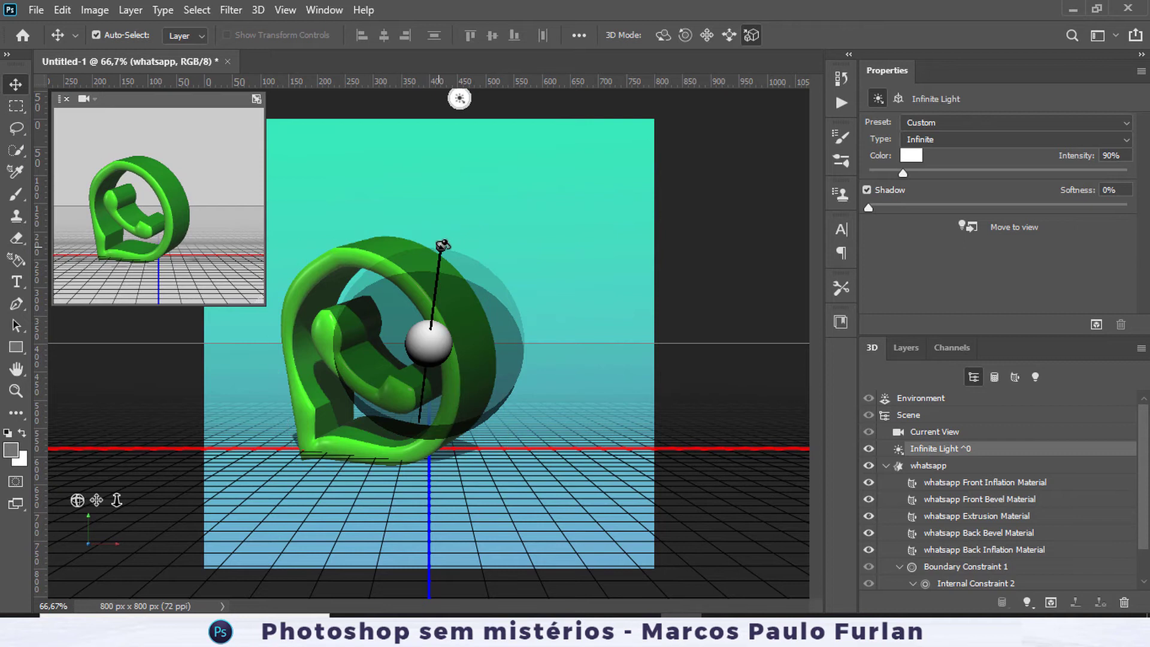
left_click_drag(441, 245, 393, 245)
mouse_move(435, 252)
left_mouse_down()
mouse_move(494, 268)
mouse_move(411, 278)
left_mouse_up()
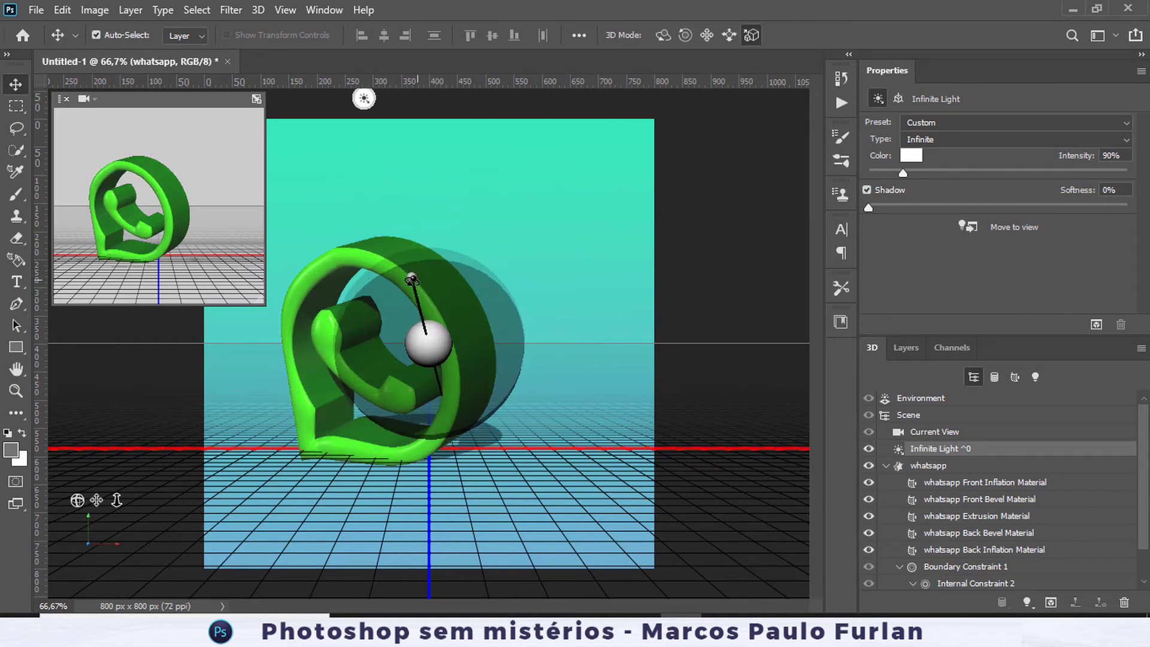
- Examine the properties of the whatsapp mesh, its back, extrusion and front materials, and the infinite light
left_click(938, 468)
scroll(965, 470, "down", 2)
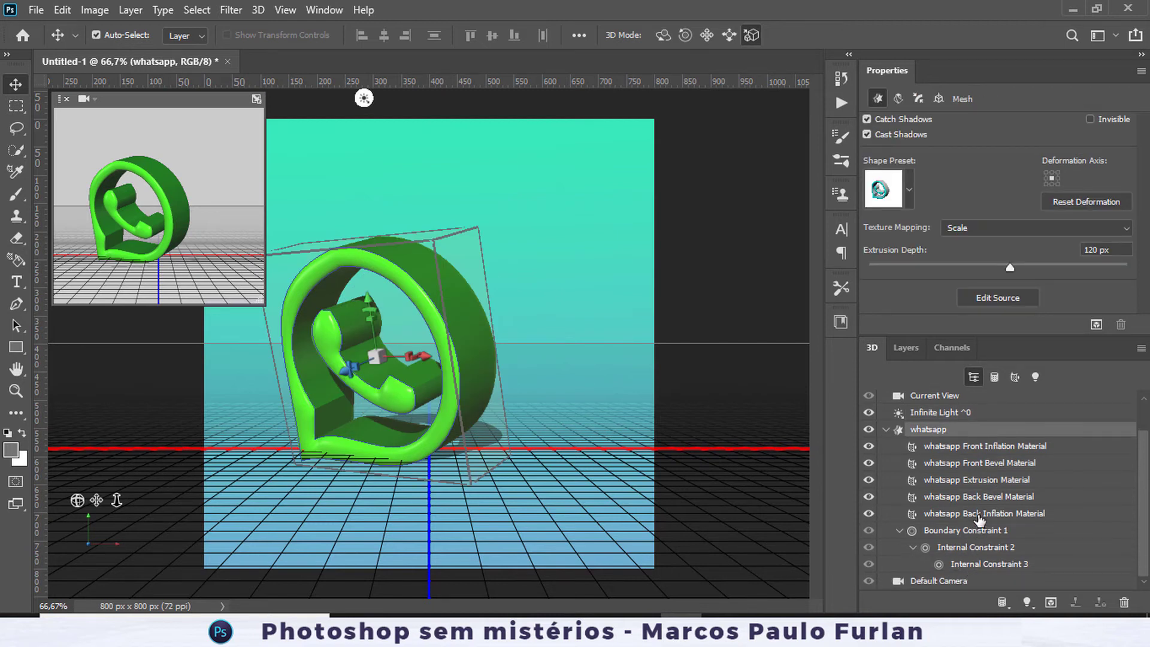
left_click(979, 516)
left_click(979, 500)
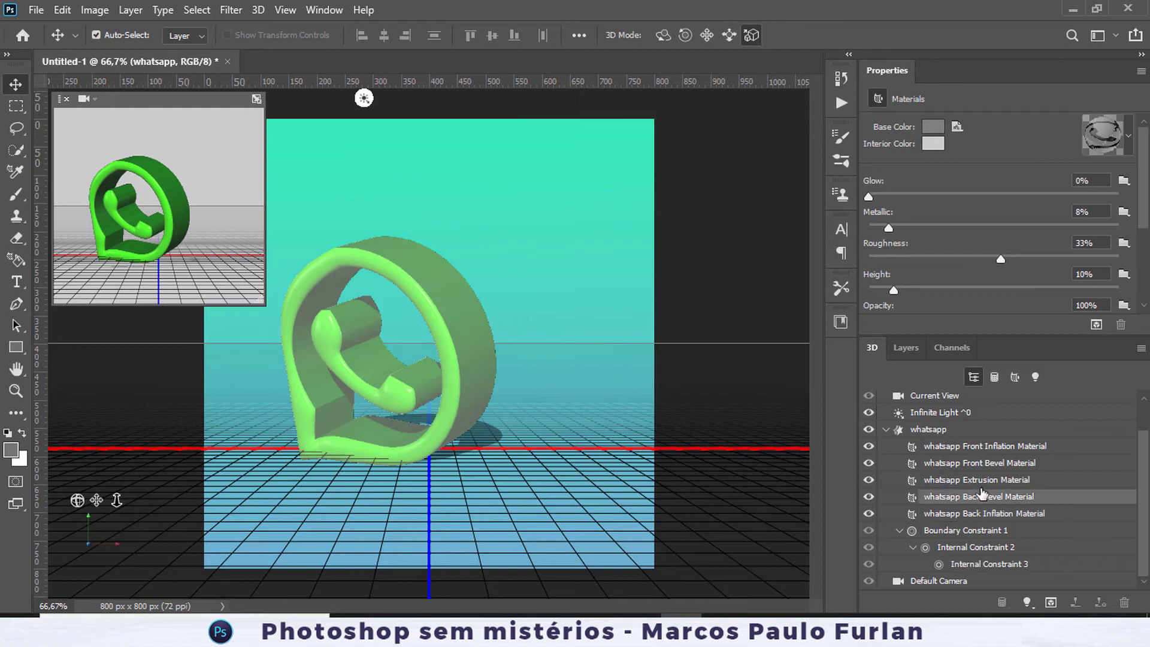
left_click(984, 481)
left_click(986, 465)
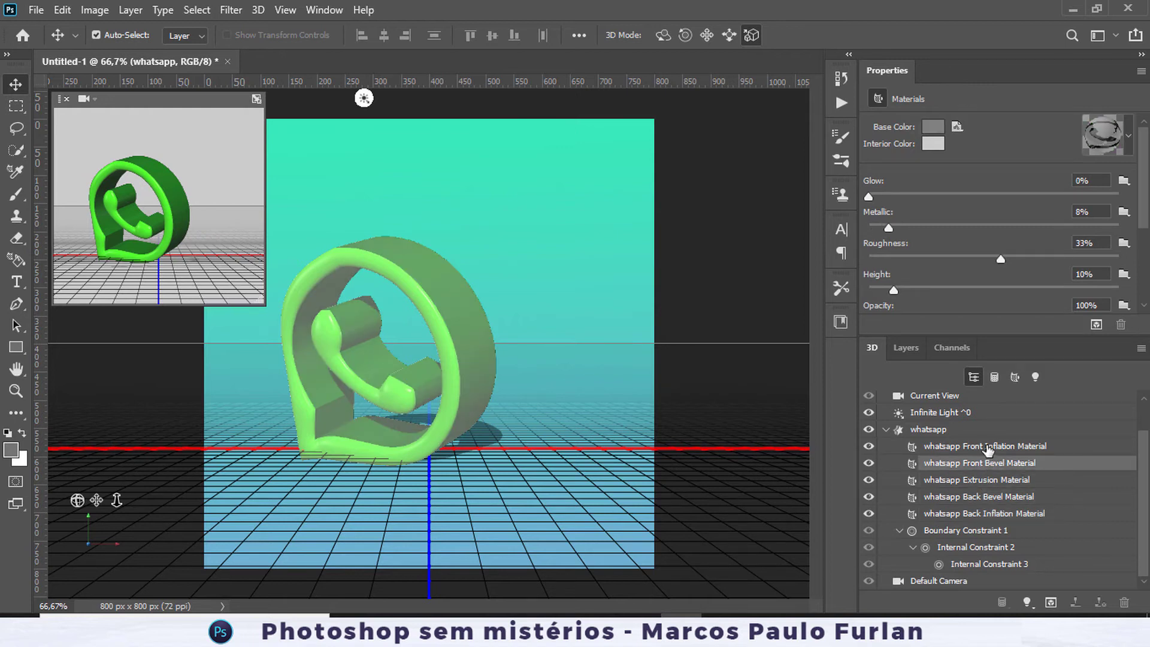
left_click(987, 446)
left_click(967, 413)
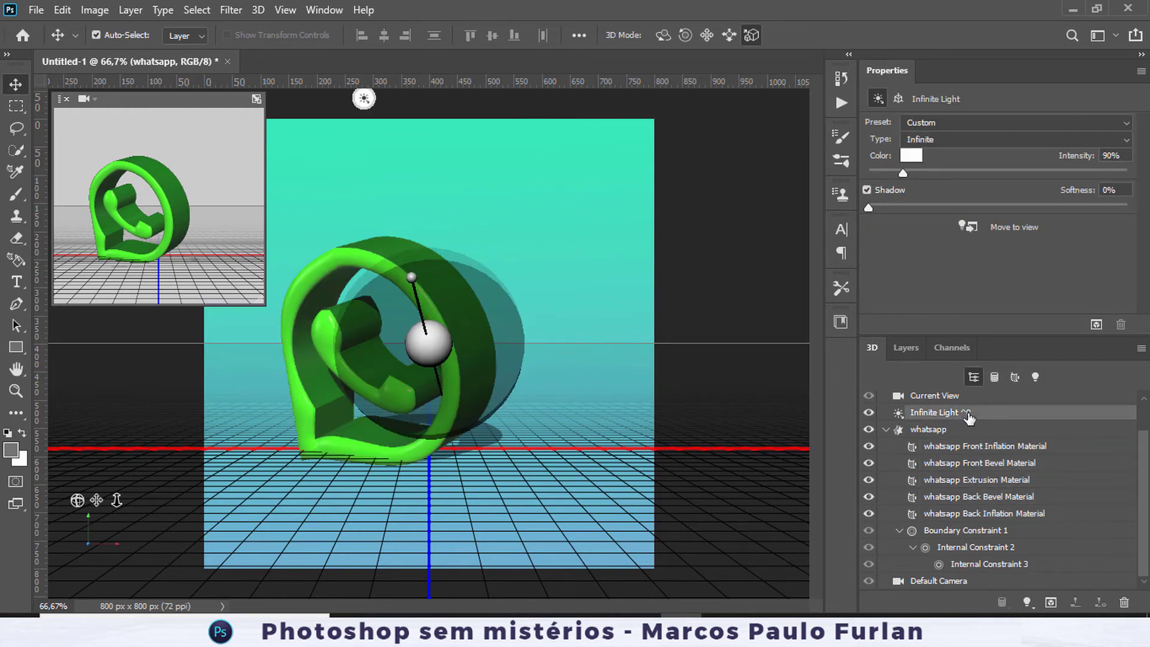
left_click(968, 428)
left_click(971, 448)
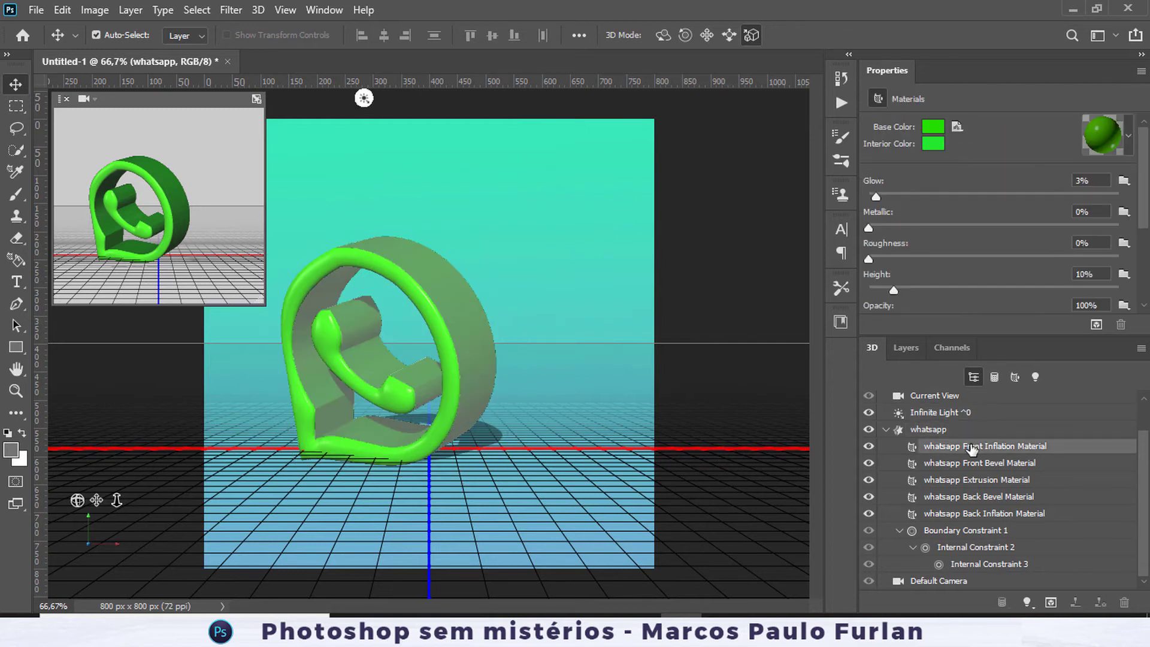
- Set the whatsapp Front Bevel Material to 3% glow, 13% metallic and 39% roughness
left_click(981, 463)
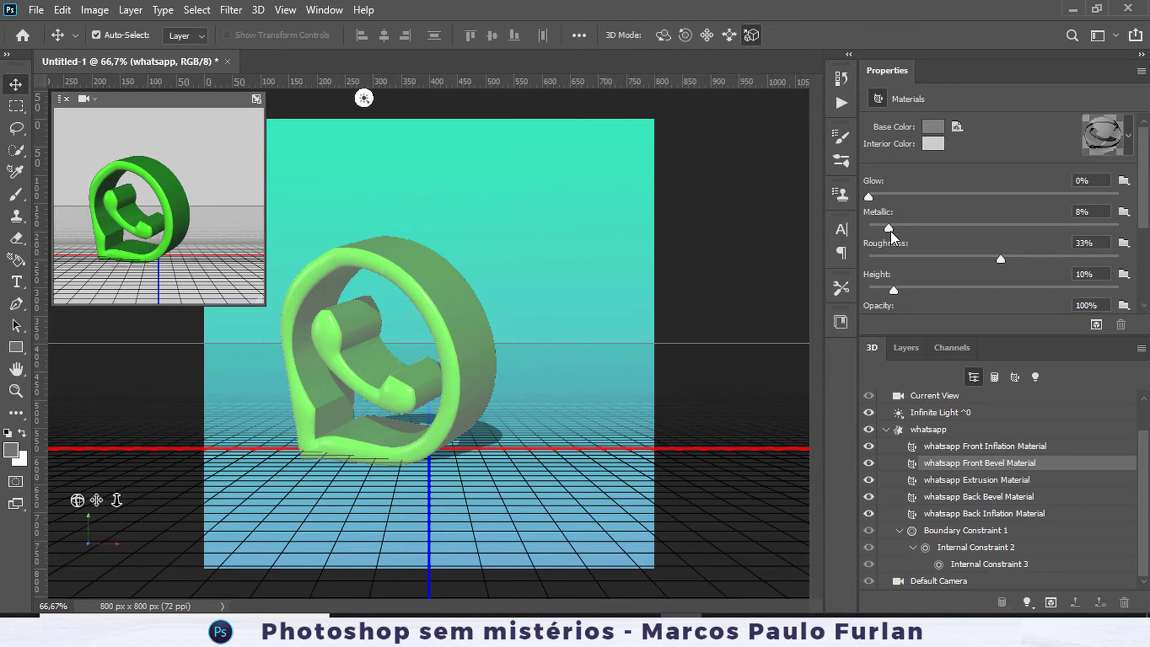
left_click_drag(890, 231, 901, 230)
left_click(874, 195)
left_click_drag(1012, 258, 1016, 258)
- Rotate the whatsapp mesh to lean clockwise with its tail pointing lower left, and move it right and slightly down to the canvas center
left_click(947, 429)
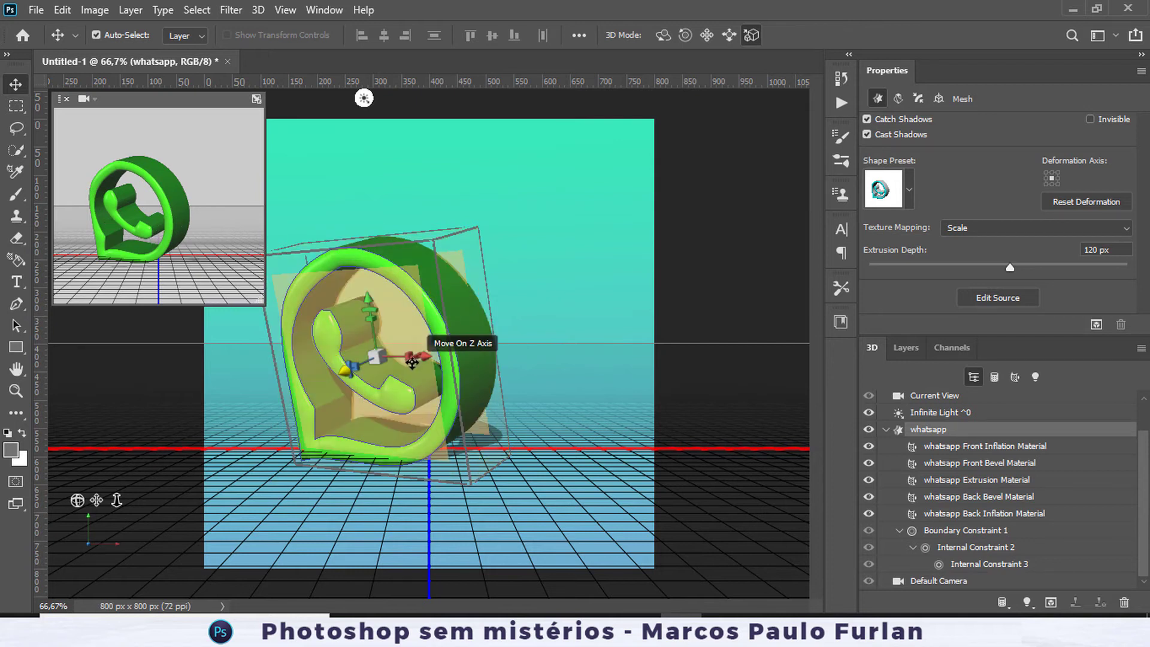
left_click_drag(413, 358, 375, 306)
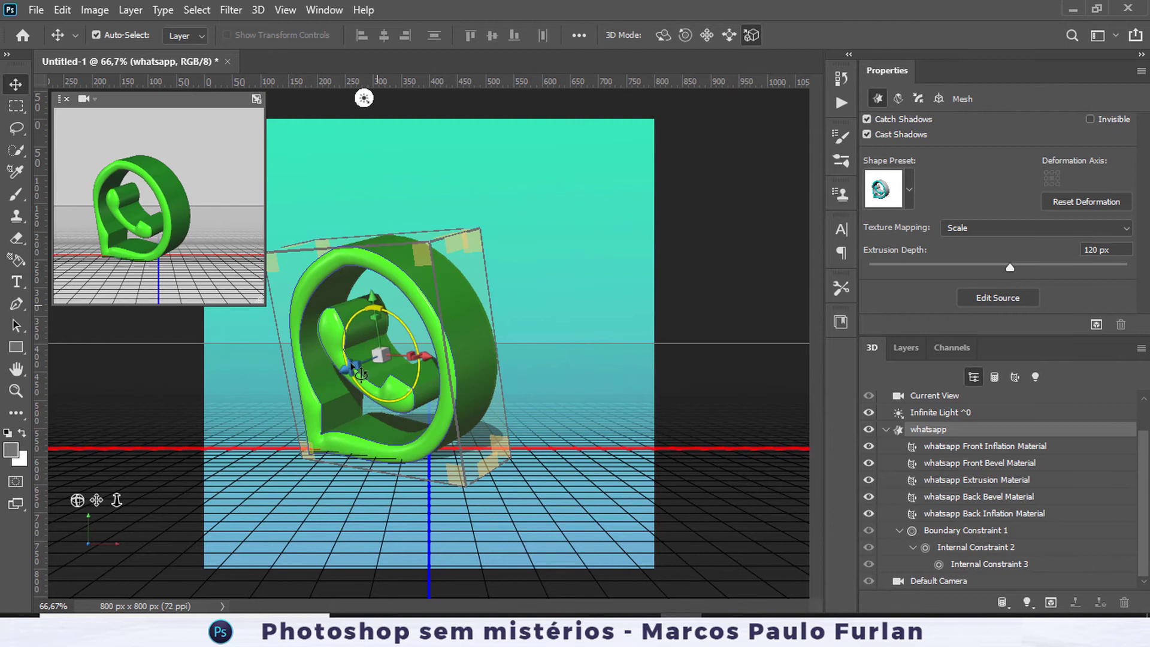
left_click_drag(349, 364, 346, 344)
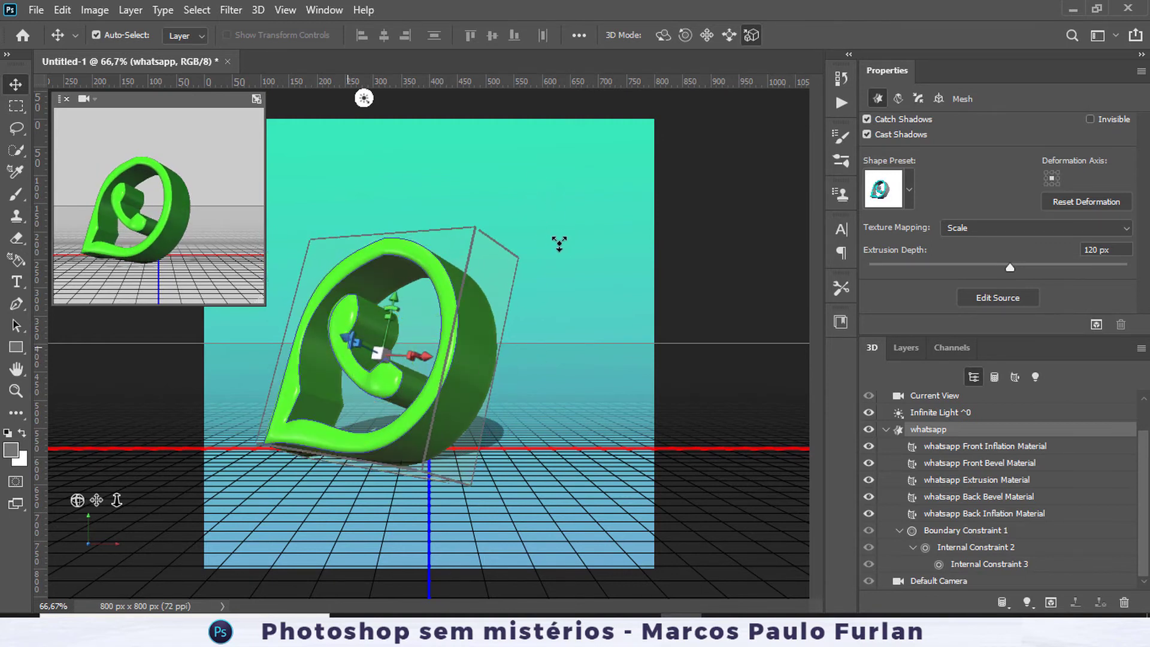
left_click_drag(441, 314, 535, 387)
left_click(687, 289)
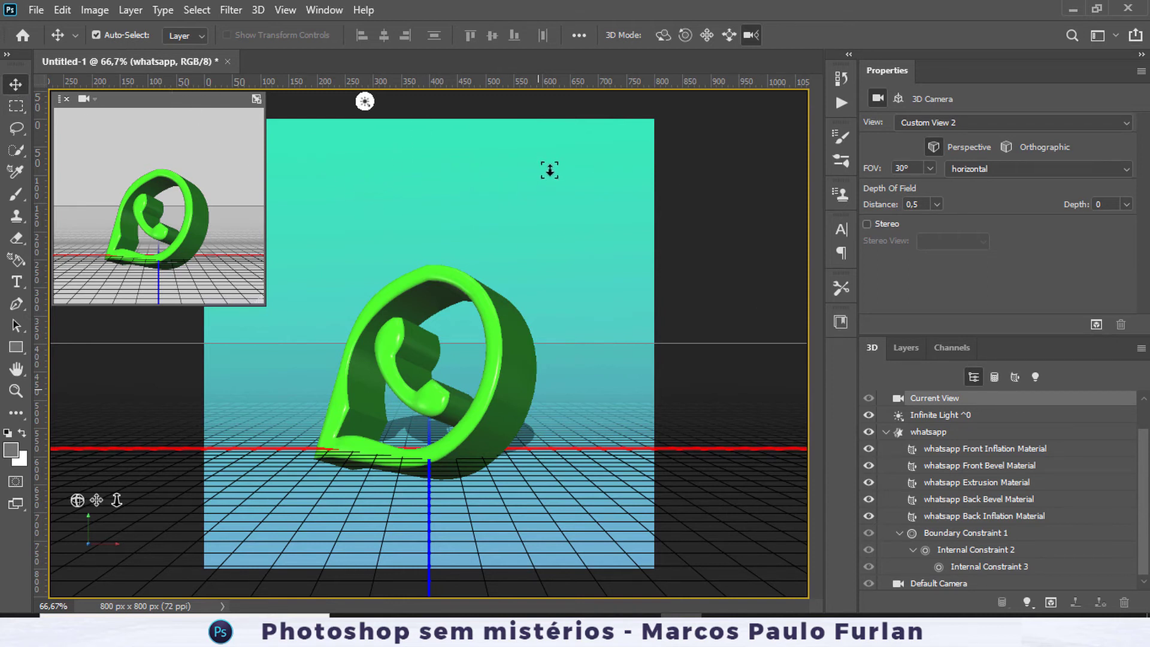
scroll(892, 420, "up", 2)
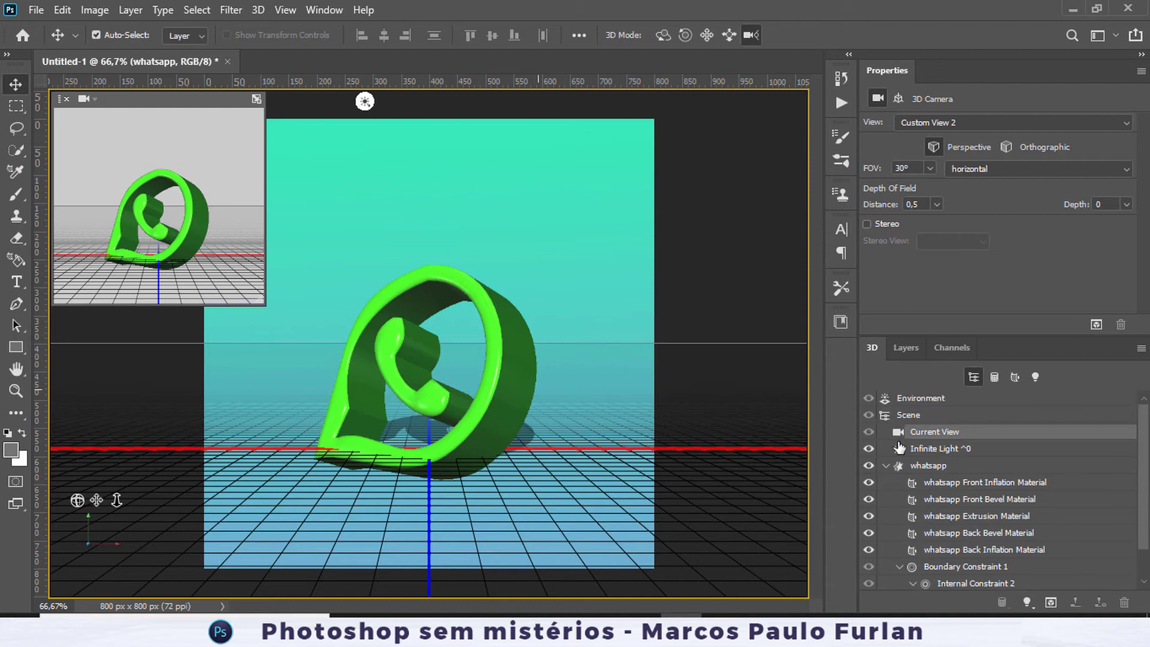
left_click(954, 485)
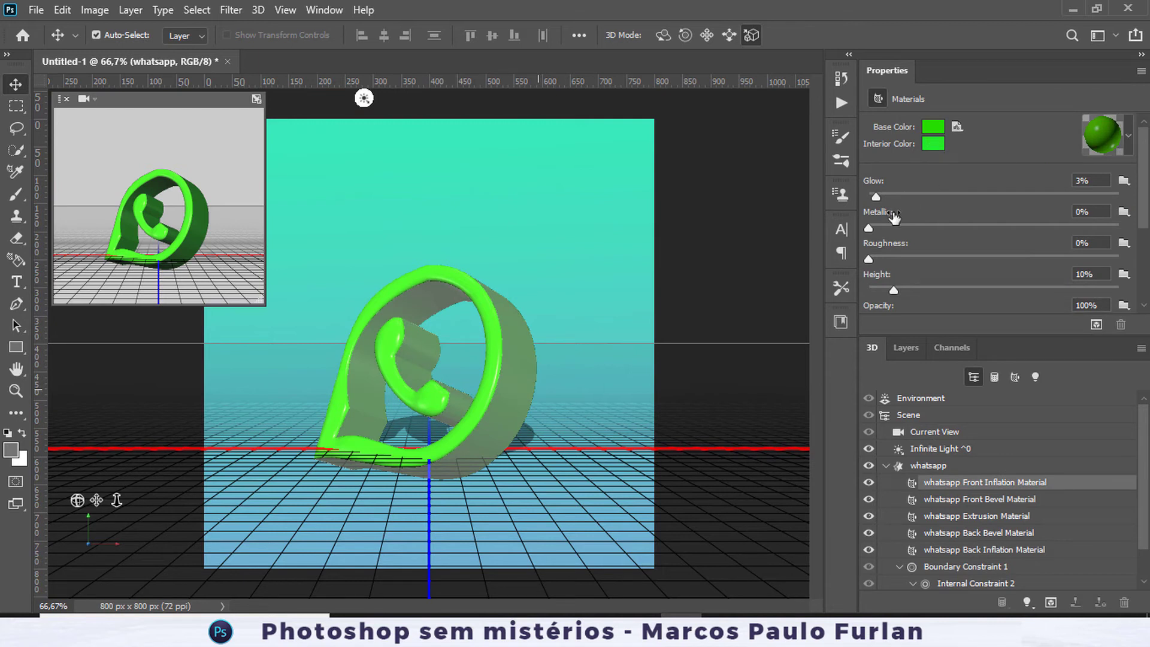
left_click_drag(1144, 213, 1142, 174)
left_click(1027, 499)
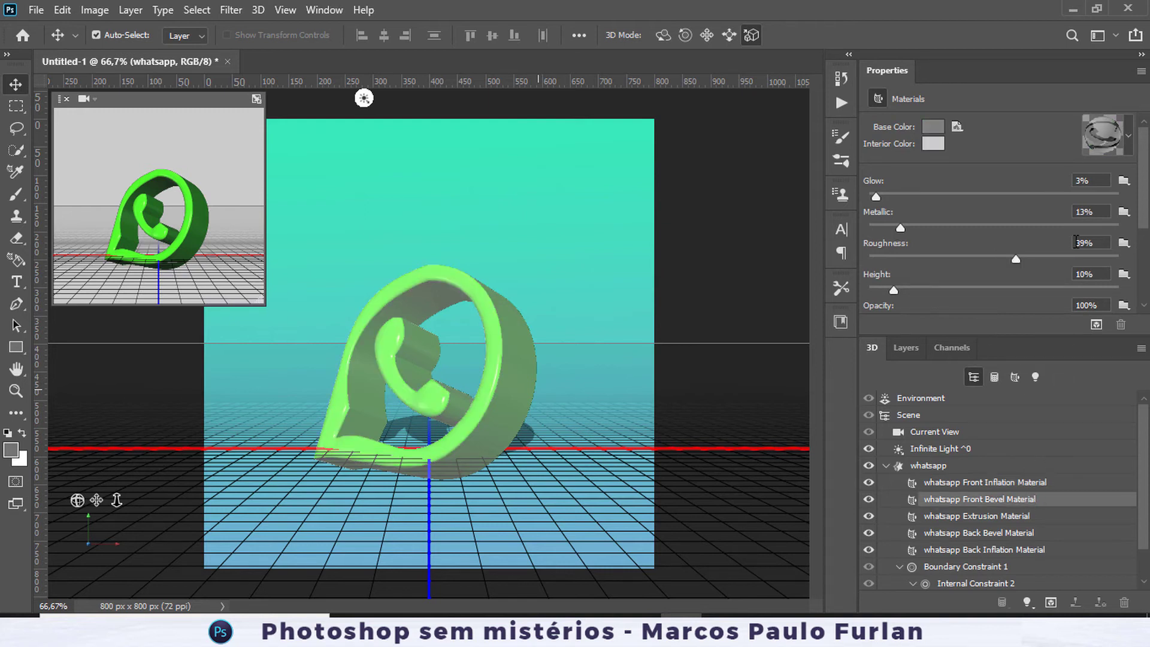
- Set the whatsapp mesh's extrusion depth to 80 px
left_click(934, 466)
left_click(1115, 249)
type("80")
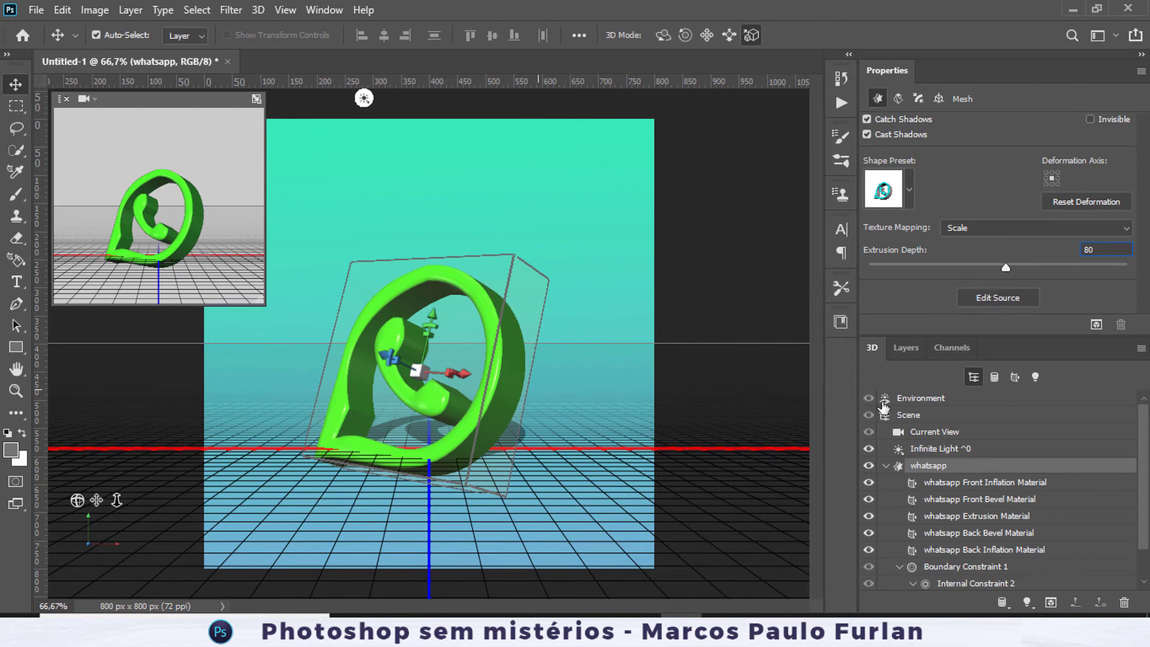
scroll(983, 429, "down", 2)
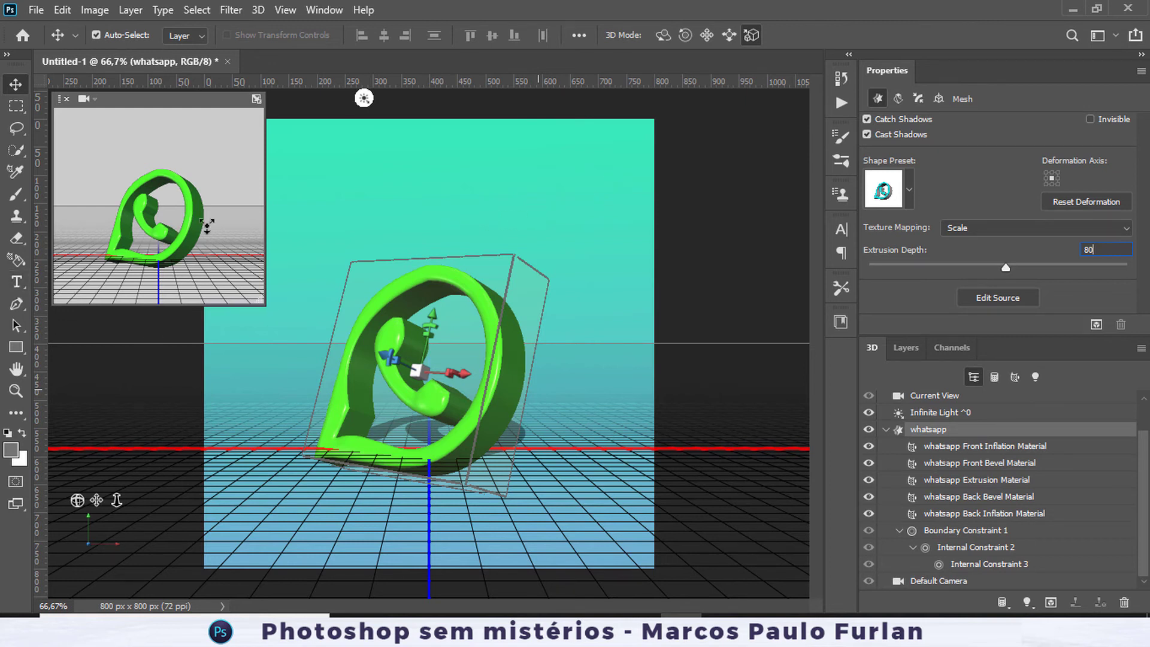
key("Return")
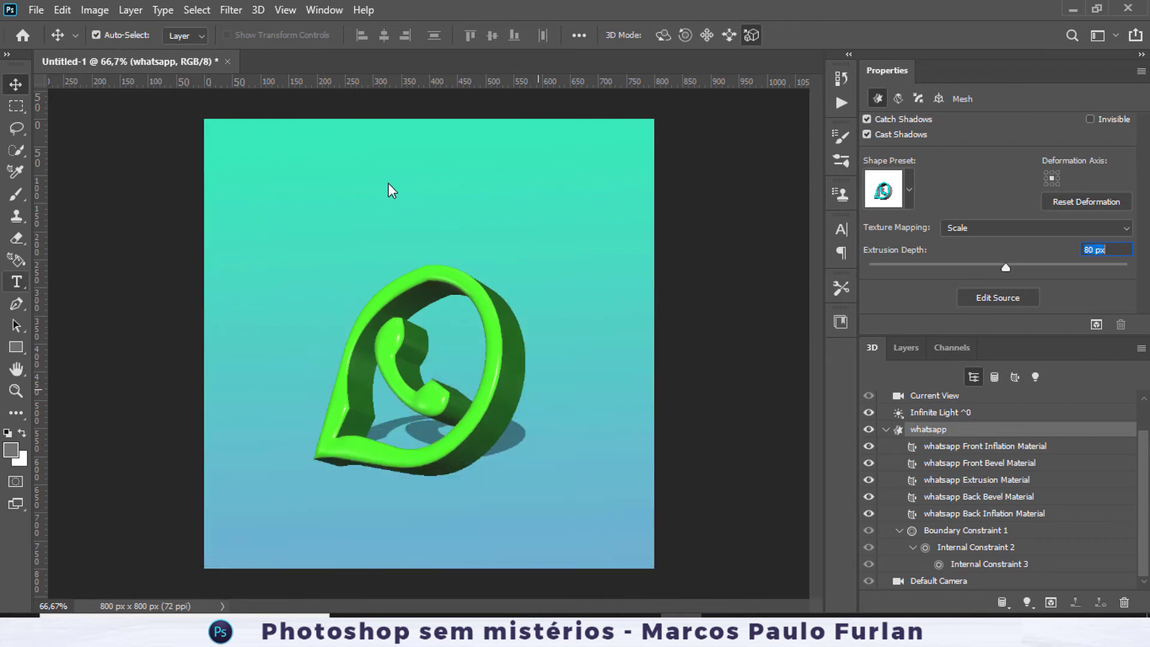
- Add the text WHATSAPP in red Stencil lettering across the upper part of the canvas
key("t")
left_click(438, 216)
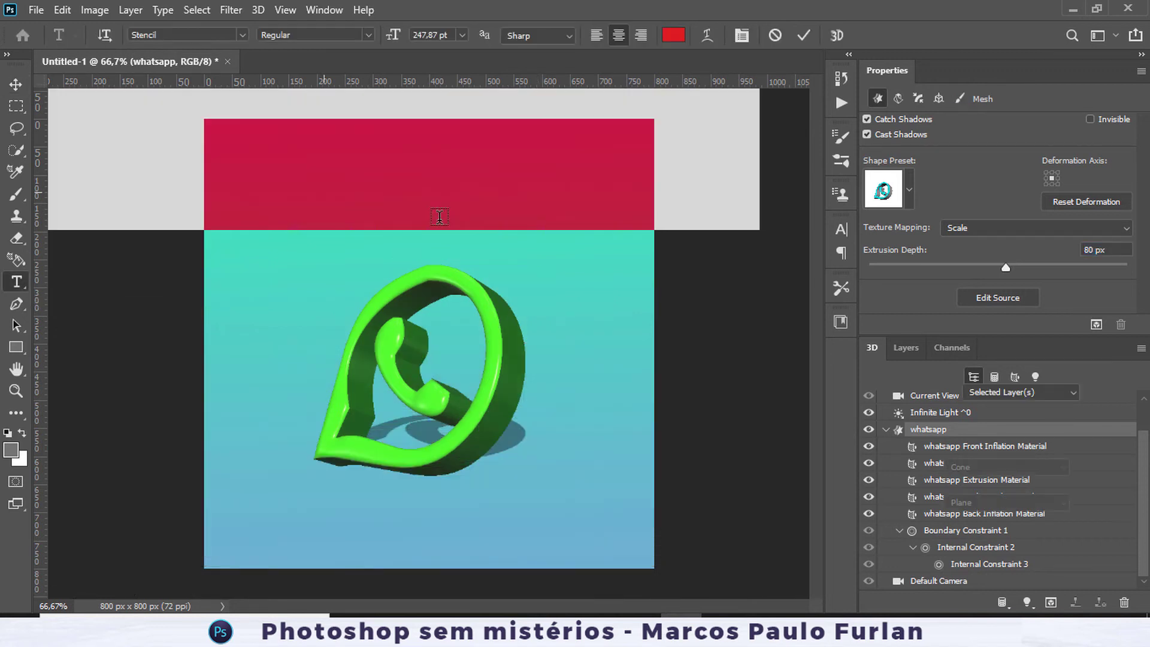
type("Q")
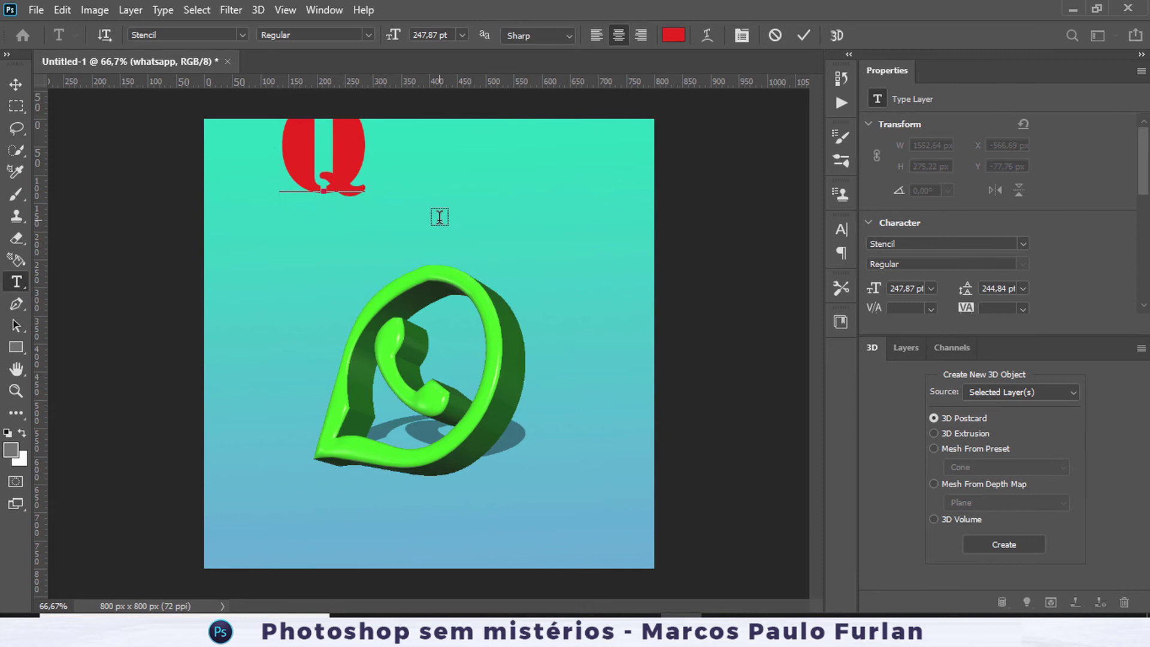
key("BackSpace")
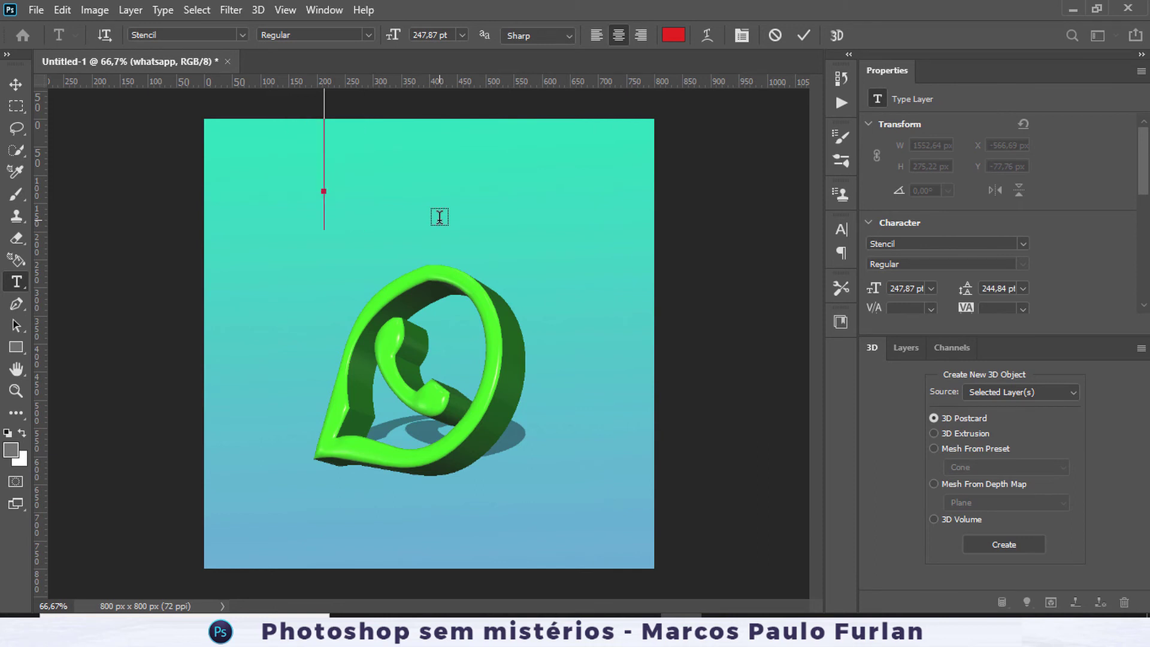
type("WHATS")
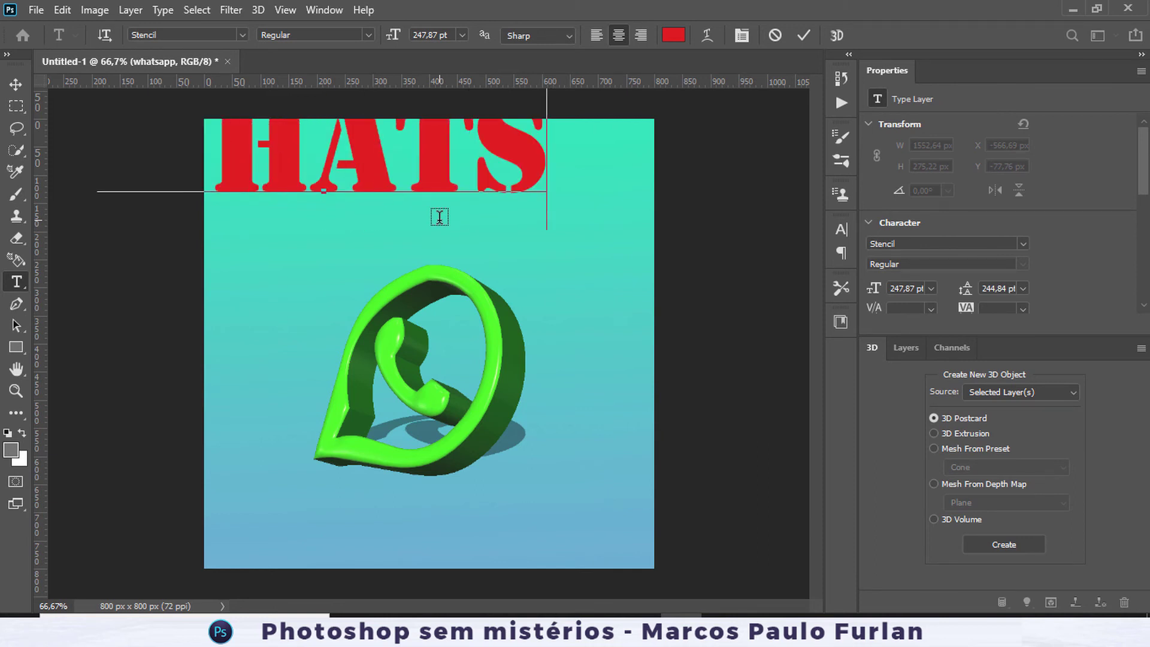
type("APP")
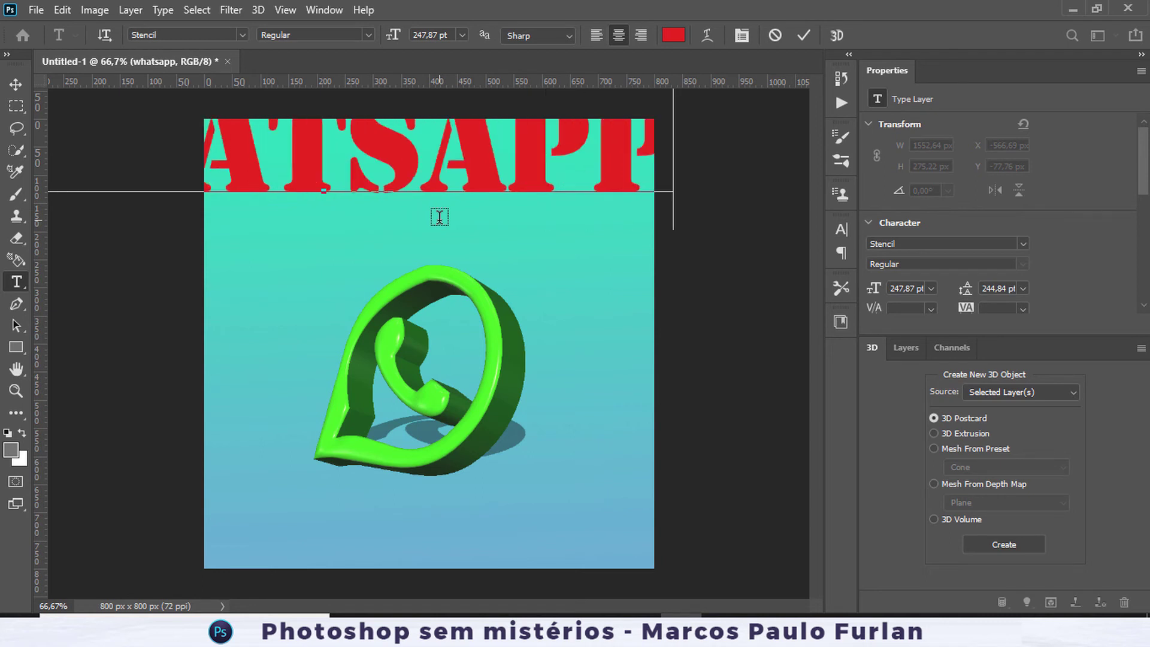
- Set the WHATSAPP title's font size to 120 pt and center it horizontally above the logo
left_click(18, 85)
left_click(893, 283)
type("120")
key("Return")
left_click_drag(431, 182, 533, 196)
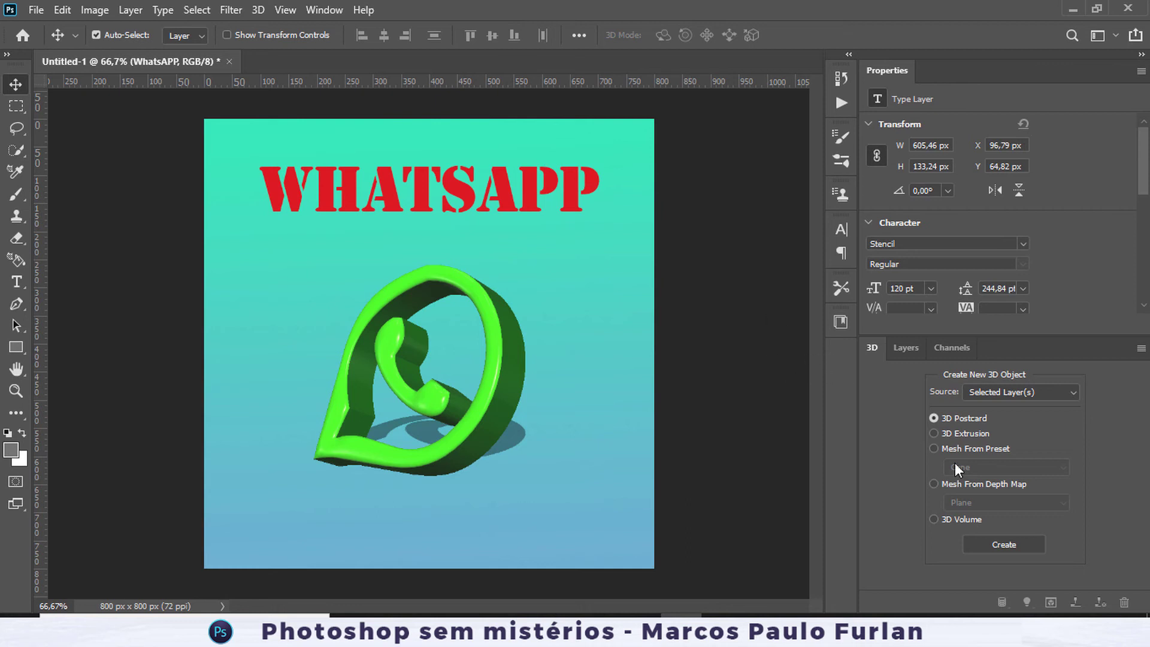
- Create a 3D postcard from the WHATSAPP title and inspect it alongside the whatsapp layer
left_click(1018, 542)
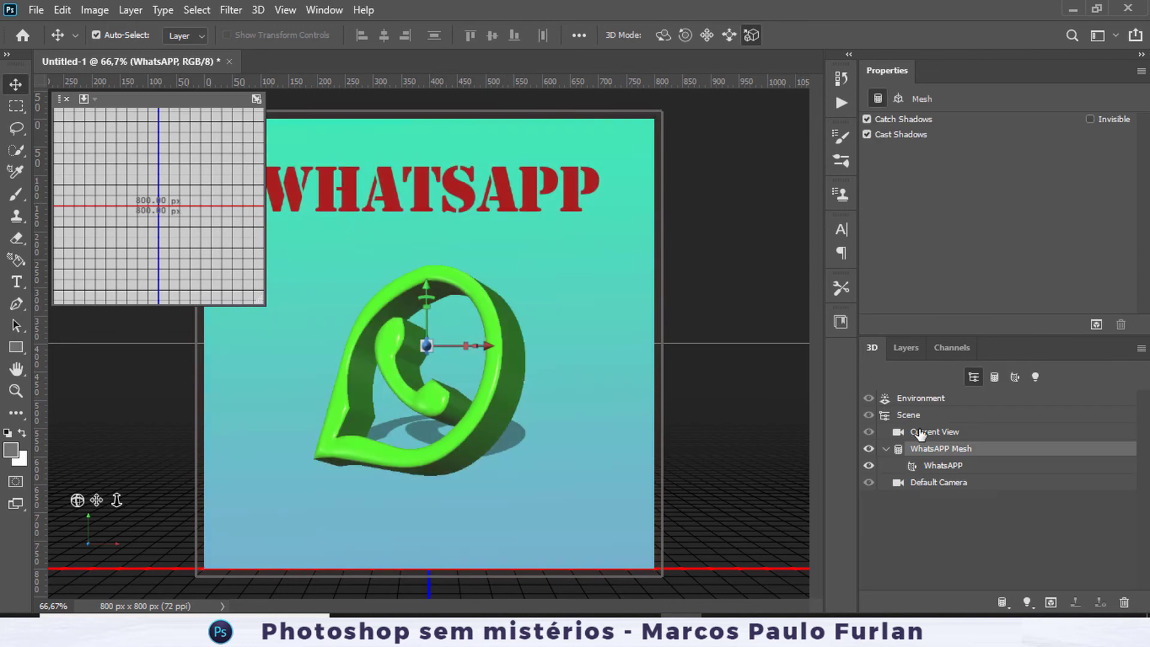
left_click(905, 350)
left_click(940, 535)
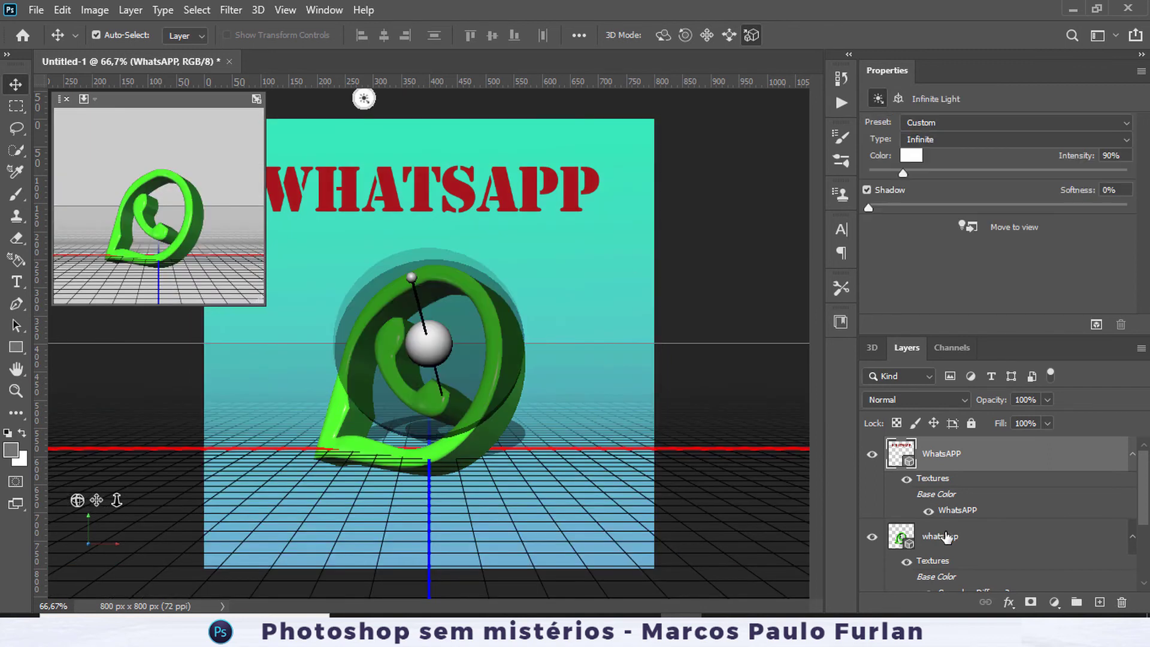
scroll(937, 485, "down", 2)
scroll(981, 463, "up", 2)
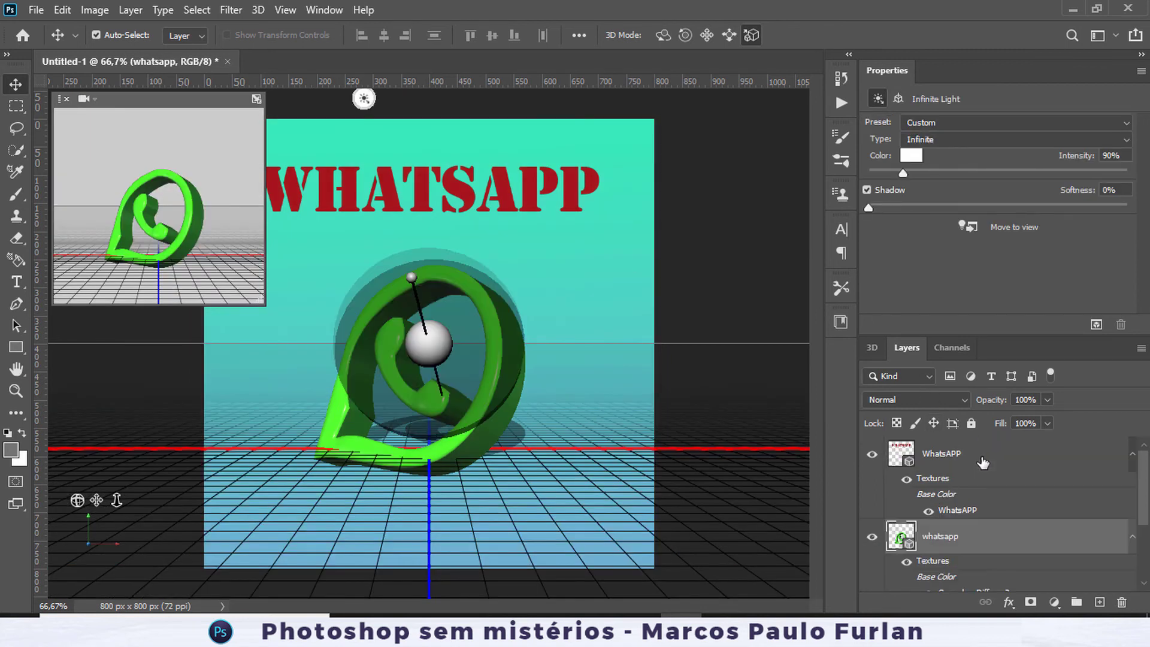
- Delete the 3D WhatsAPP title layer
left_click(961, 455)
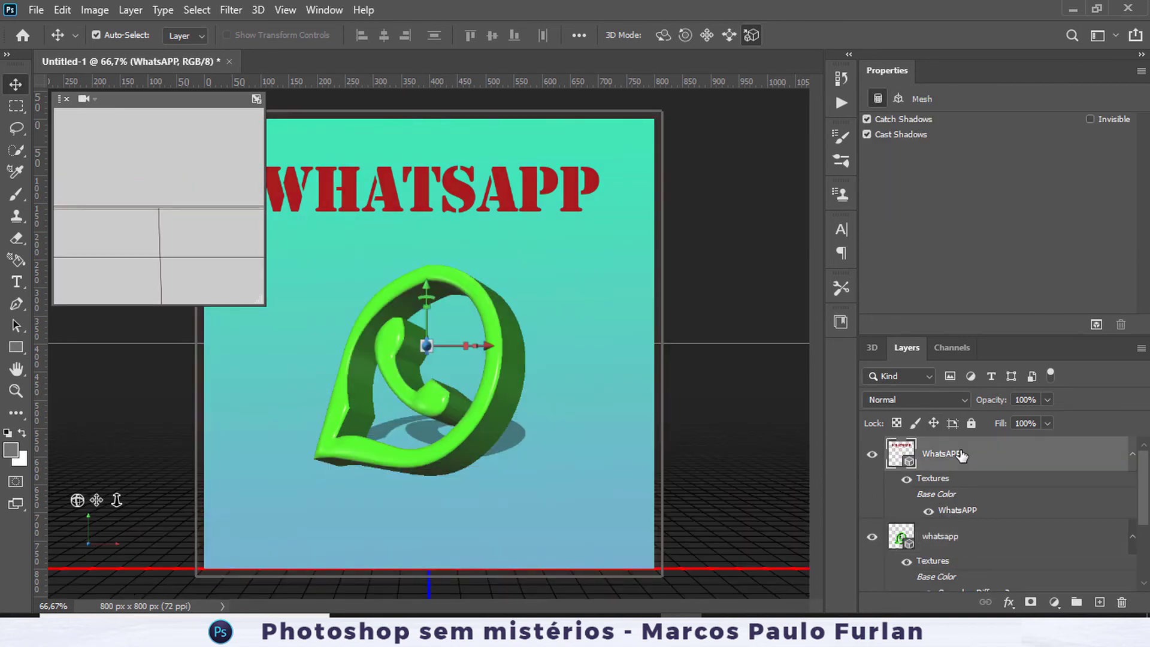
left_click(1121, 602)
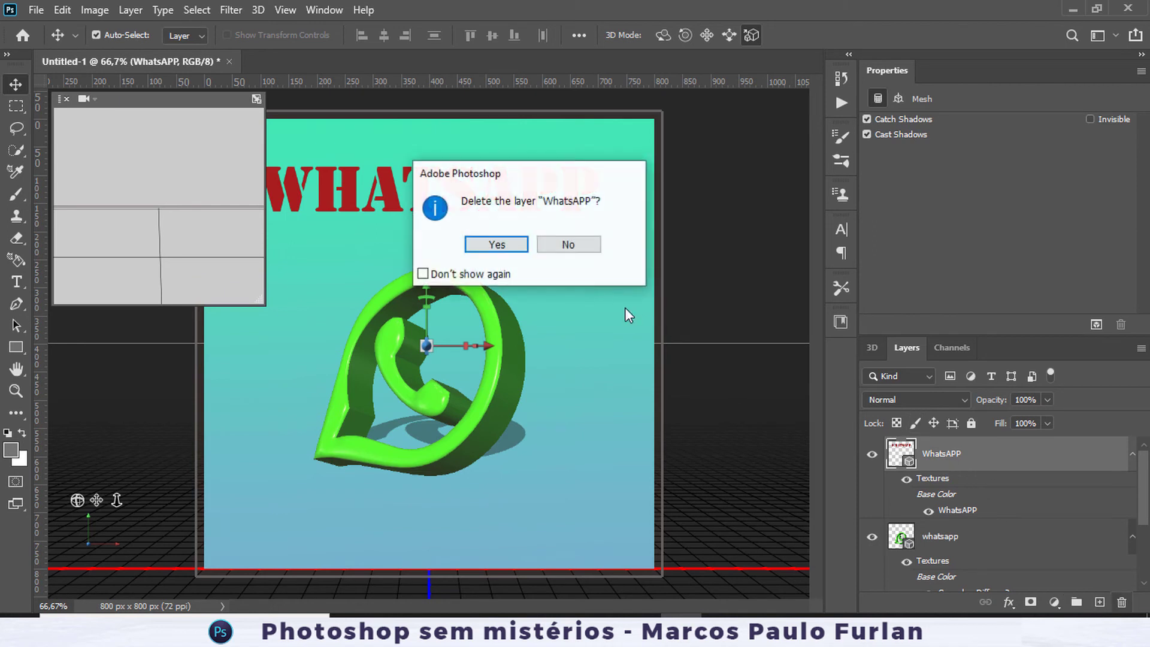
left_click(496, 244)
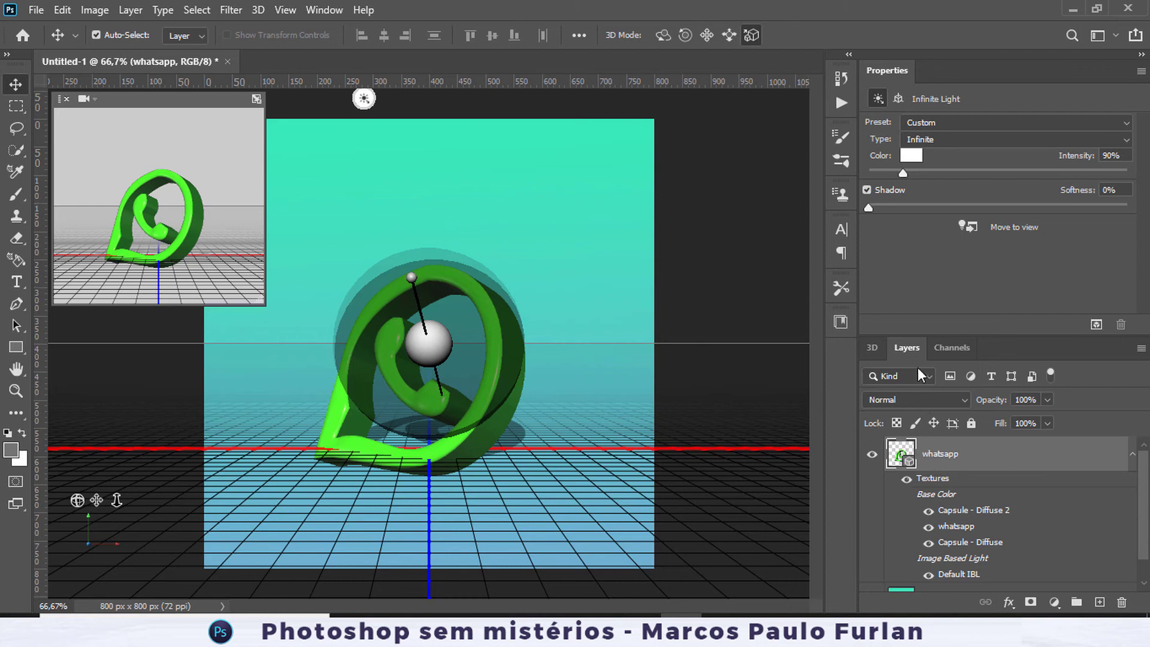
- Render the whatsapp 3D scene from the Current View camera, stopping the render before it completes
left_click(873, 352)
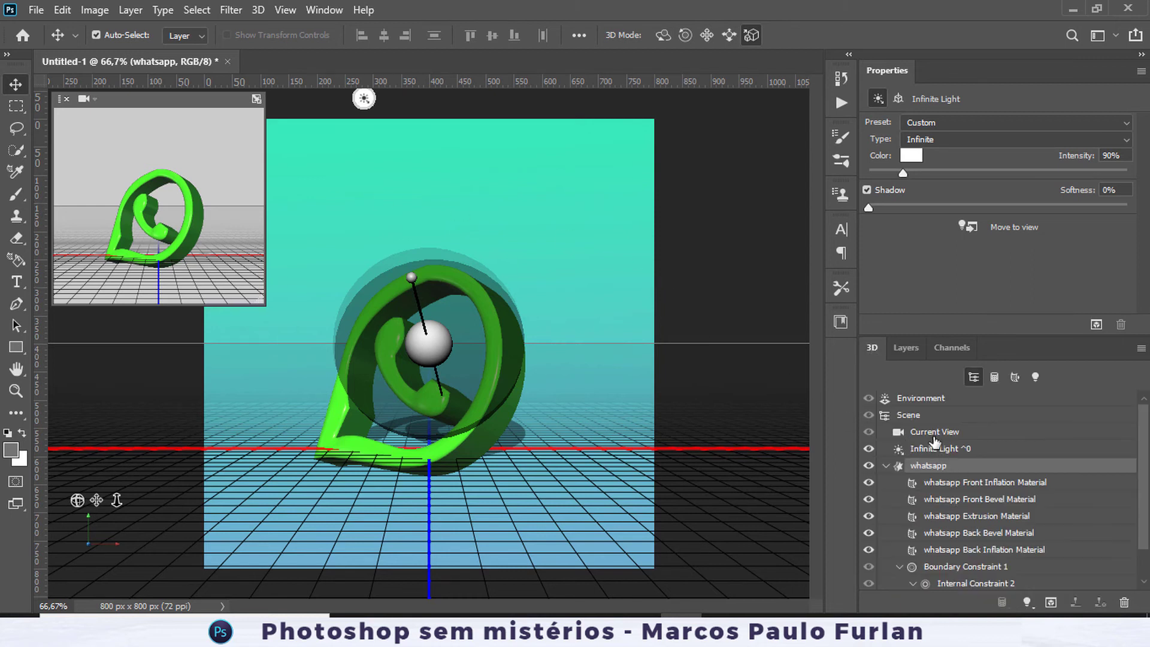
left_click(934, 435)
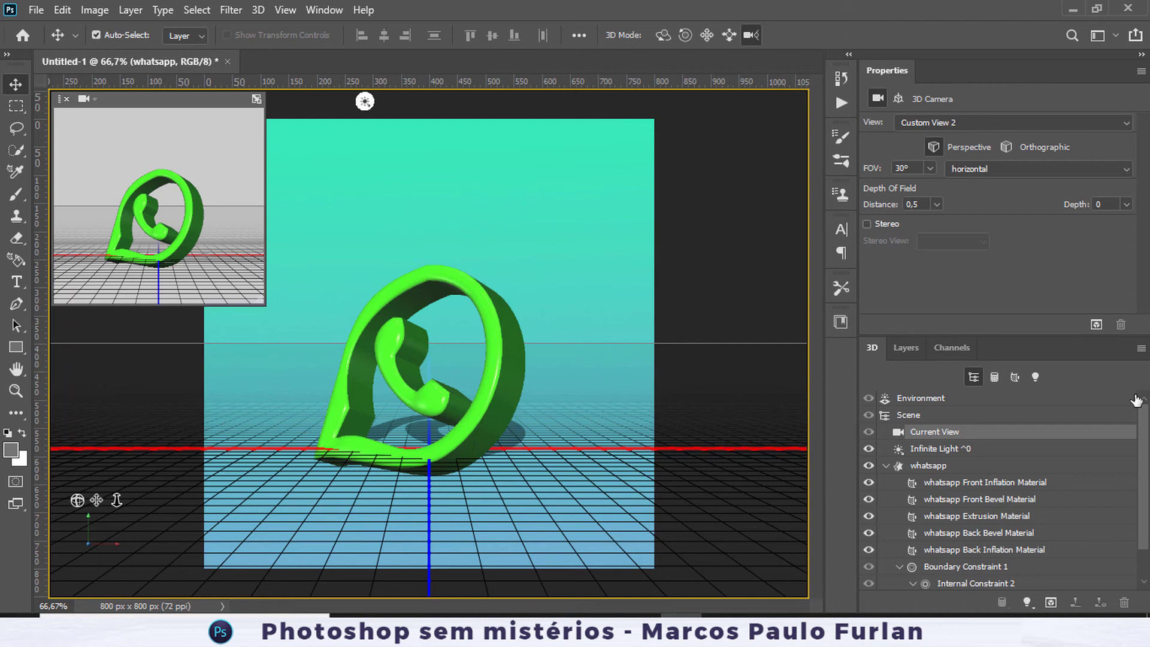
left_click(1033, 606)
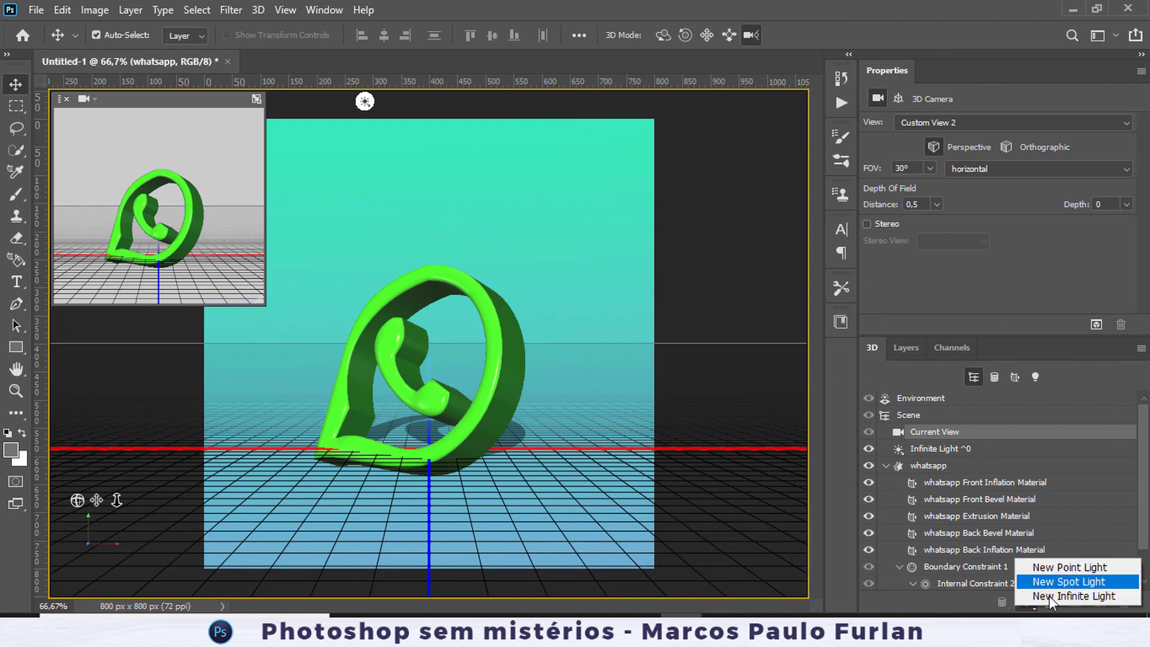
left_click(974, 609)
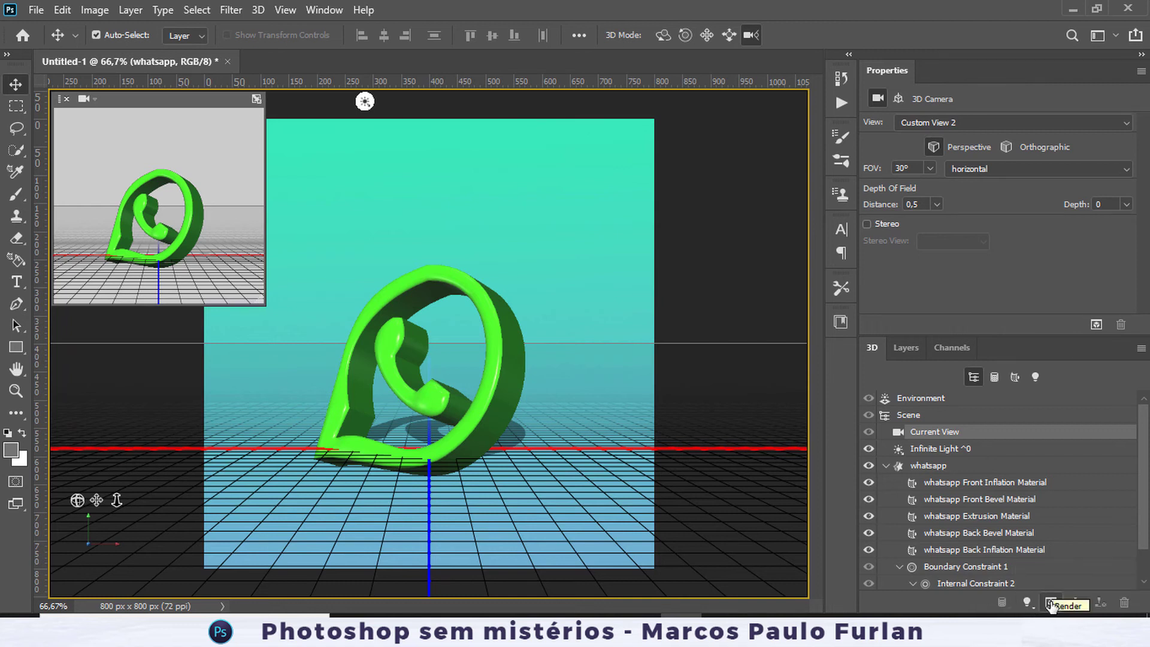
left_click(1051, 605)
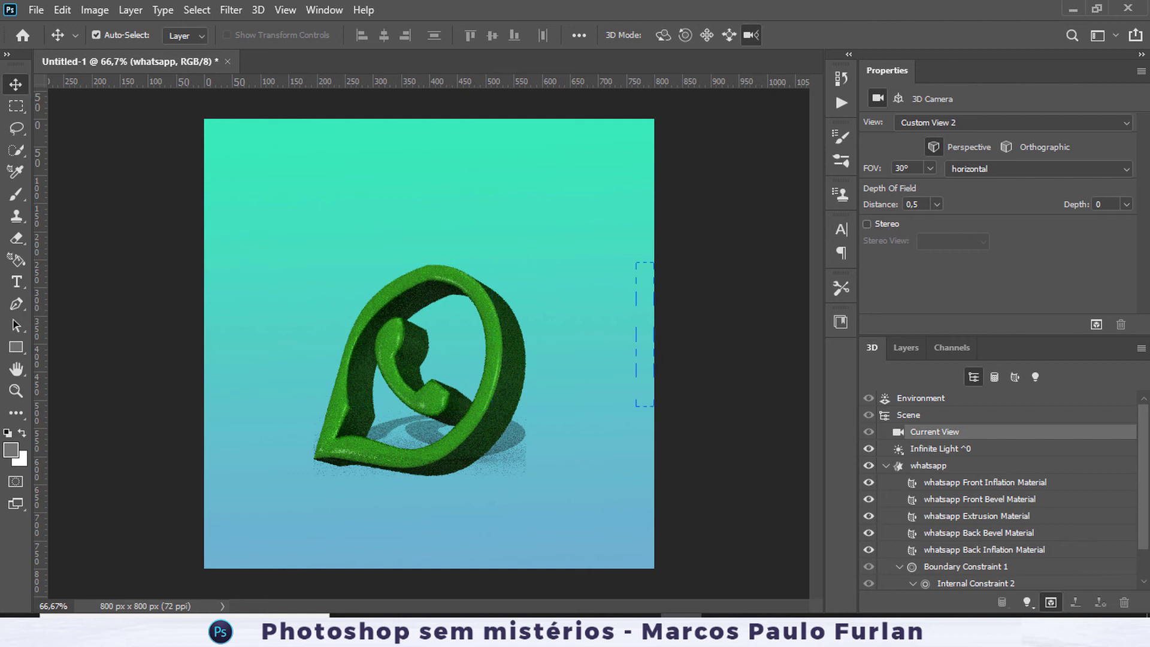
key("Escape")
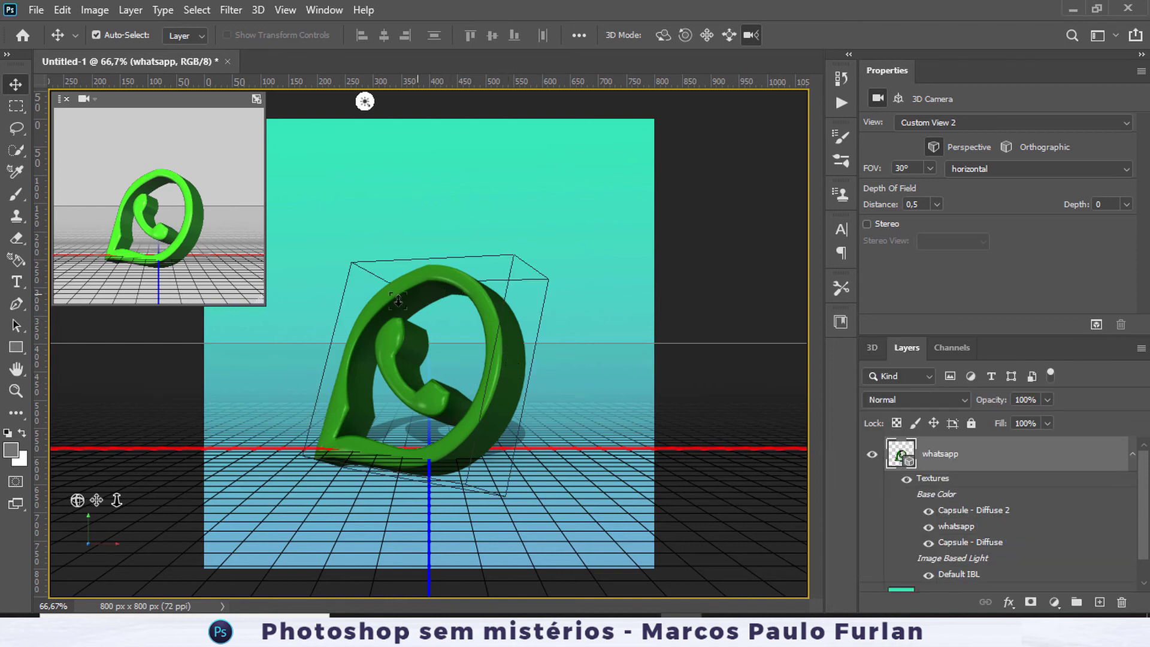
- Convert the whatsapp 3D layer to a smart object, shift the logo slightly right and deselect the layer
right_click(1000, 456)
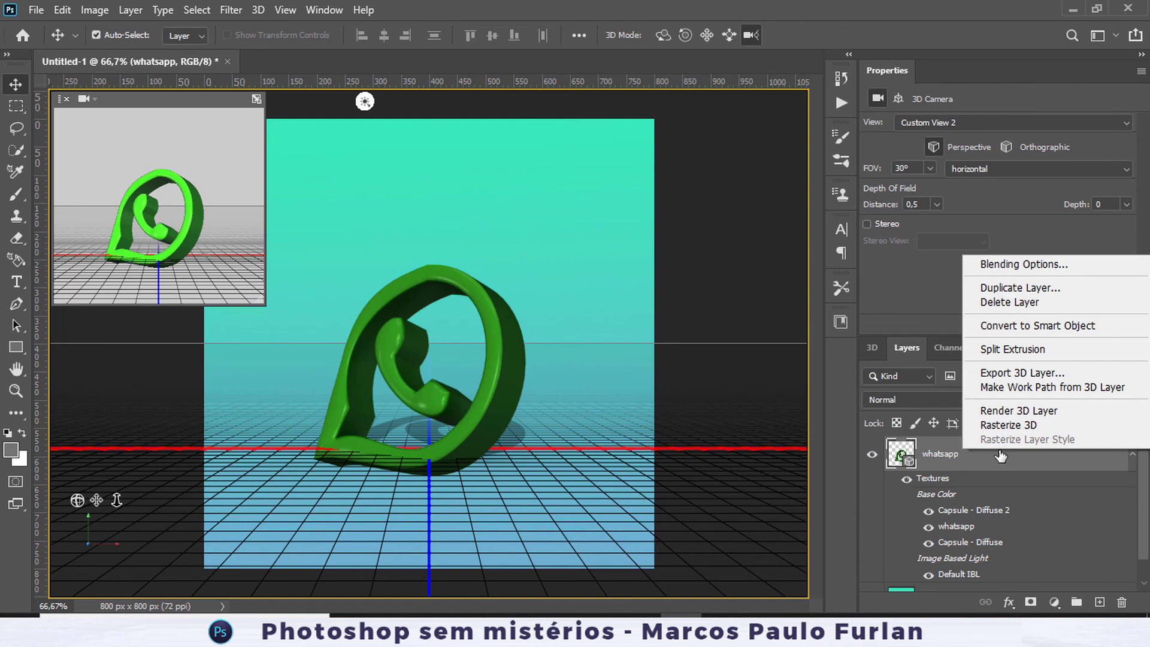
right_click(1039, 463)
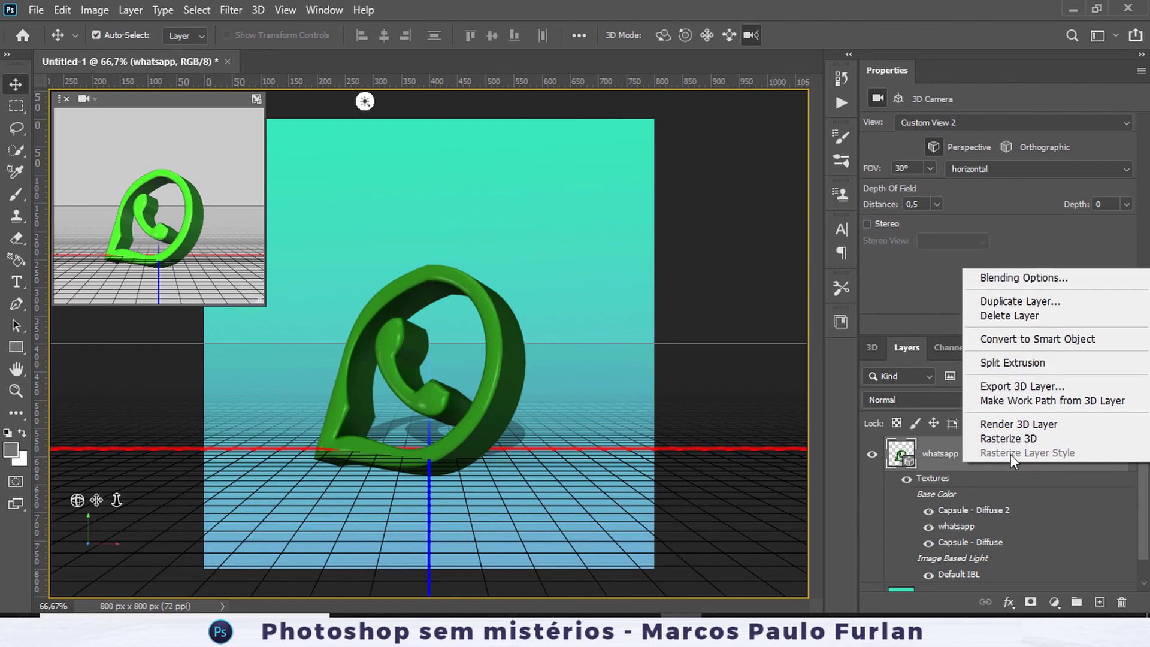
left_click(1050, 338)
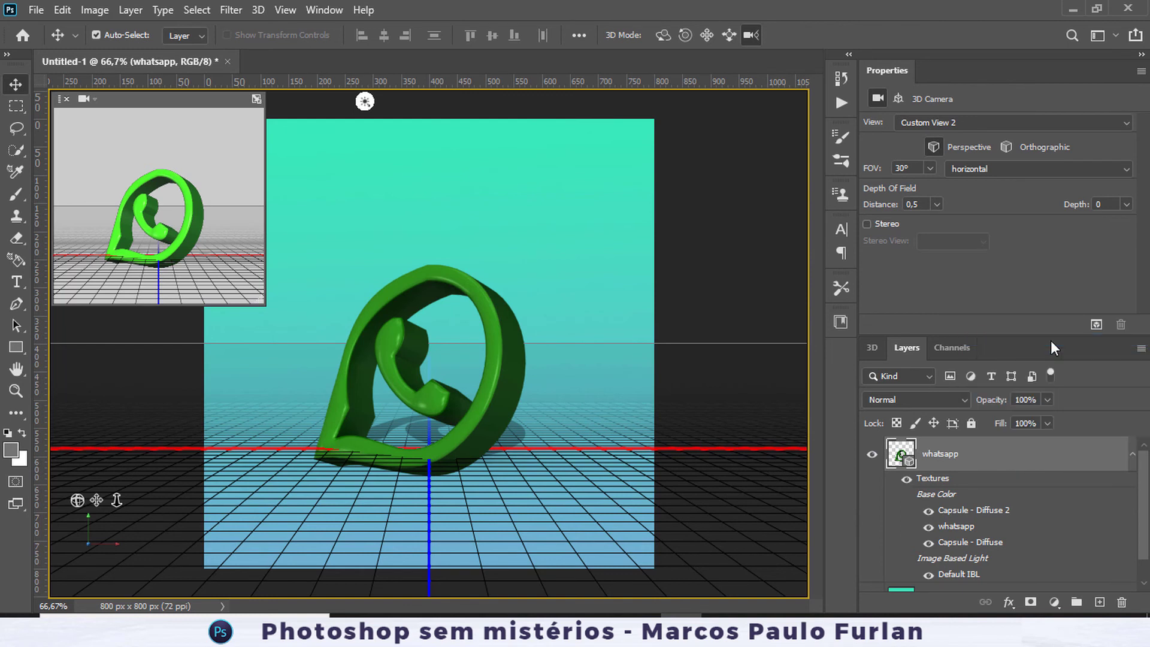
mouse_move(499, 399)
left_mouse_down()
mouse_move(521, 368)
mouse_move(507, 397)
left_mouse_up()
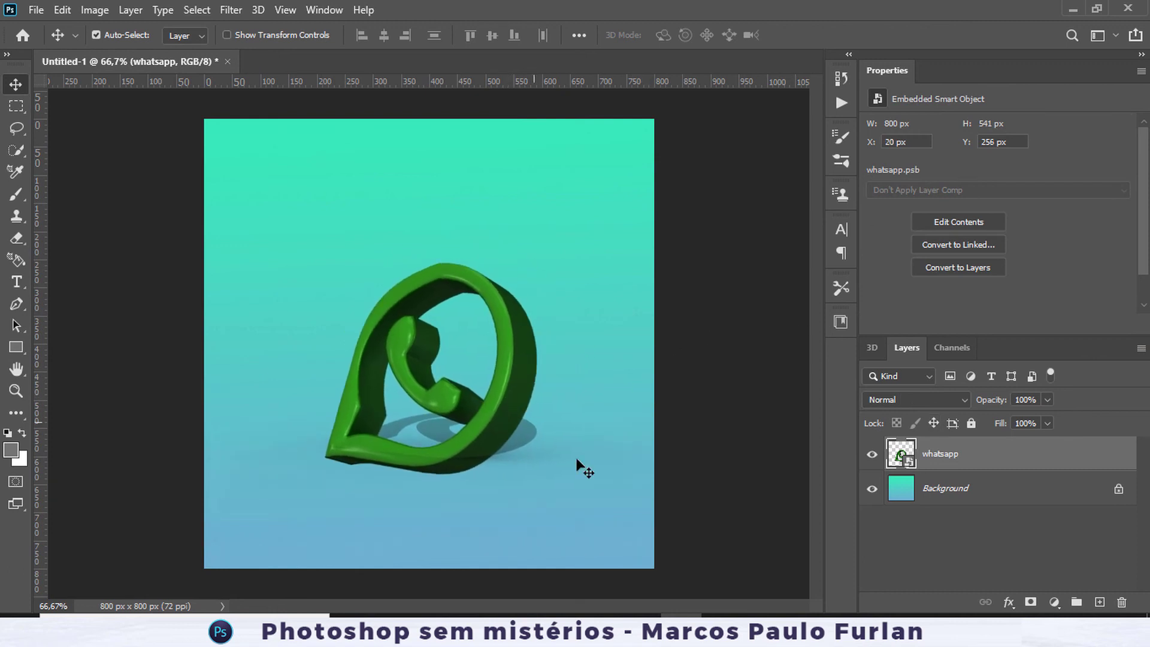
left_click(946, 534)
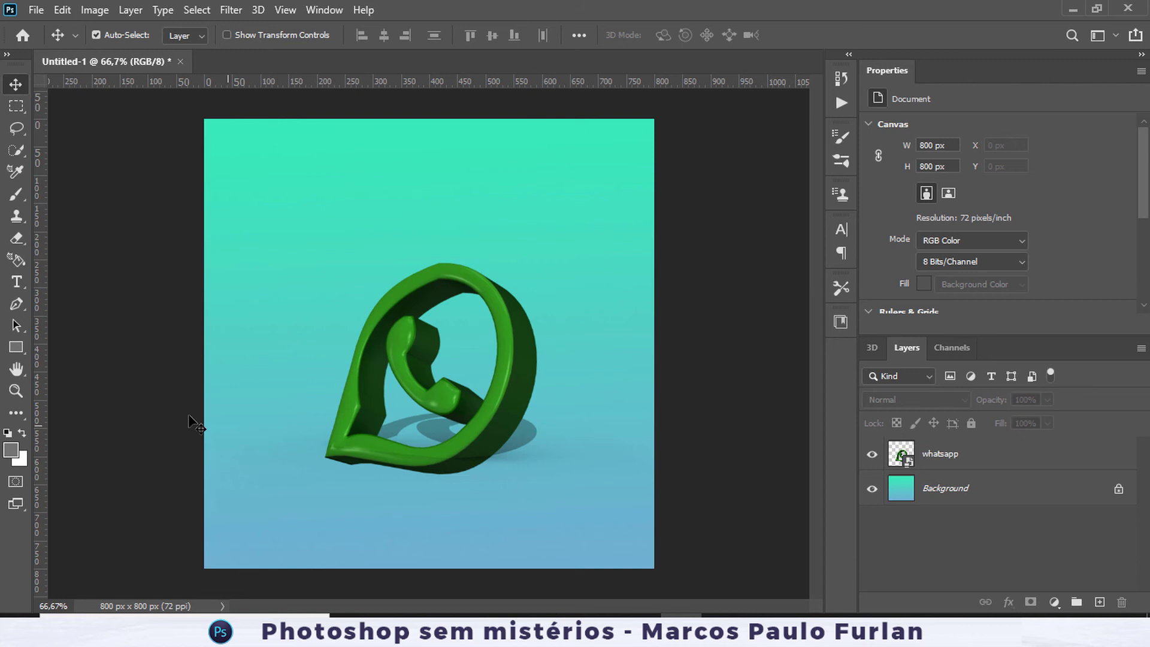
- Select a full-width strip about 206 px high along the canvas's lower edge and add a new layer for it
key("m")
left_click_drag(207, 571, 657, 457)
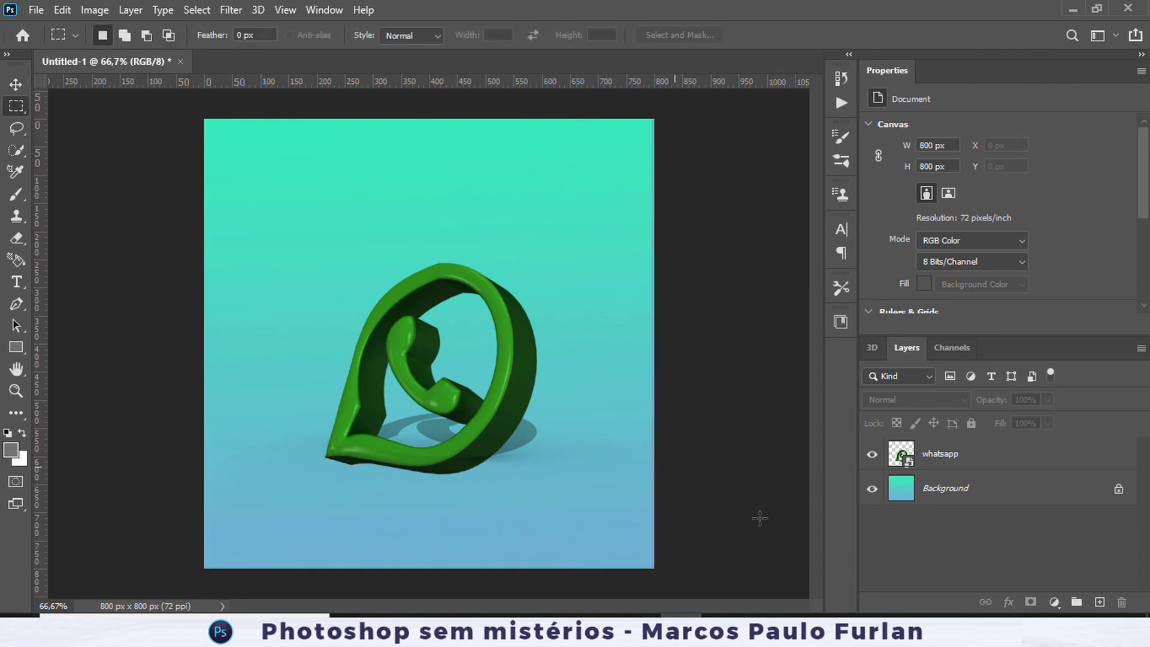
left_click(1099, 601)
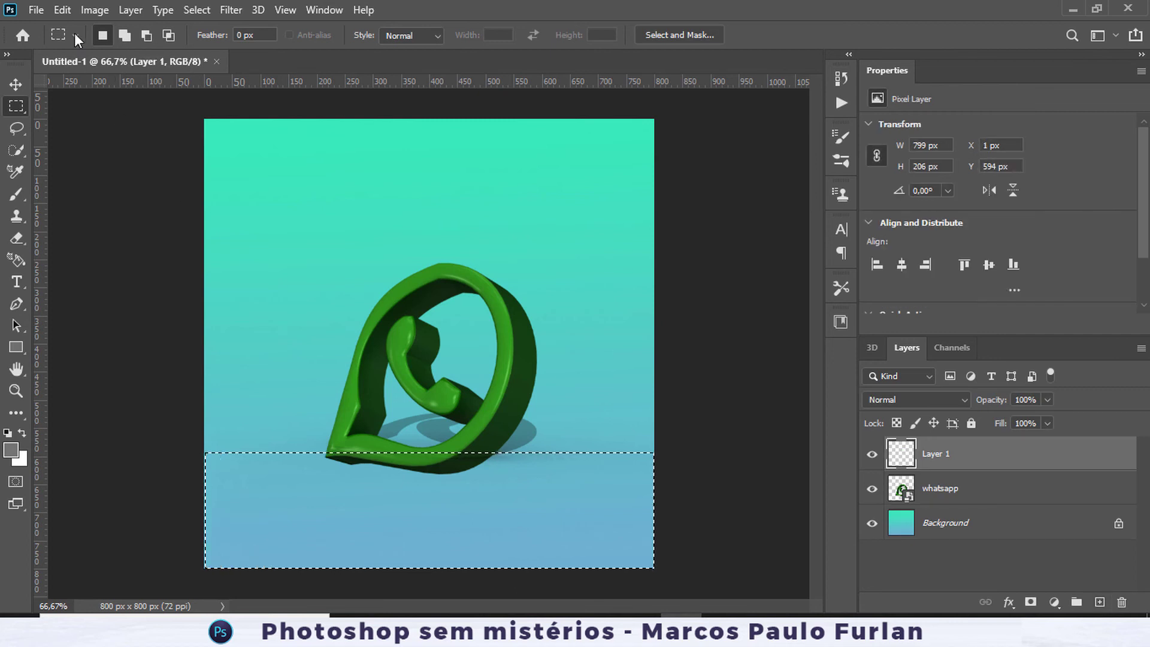
- Fill the strip with the gray foreground color at 100% opacity, deselect it and place its layer beneath whatsapp
left_click(62, 10)
left_click(119, 272)
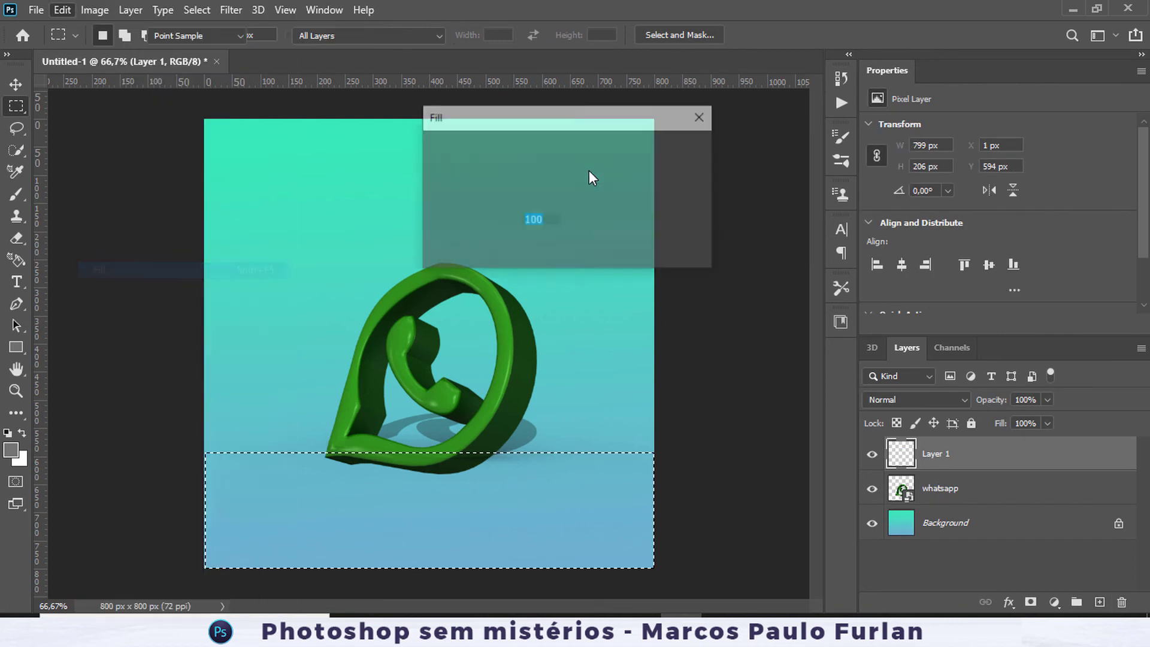
left_click(579, 148)
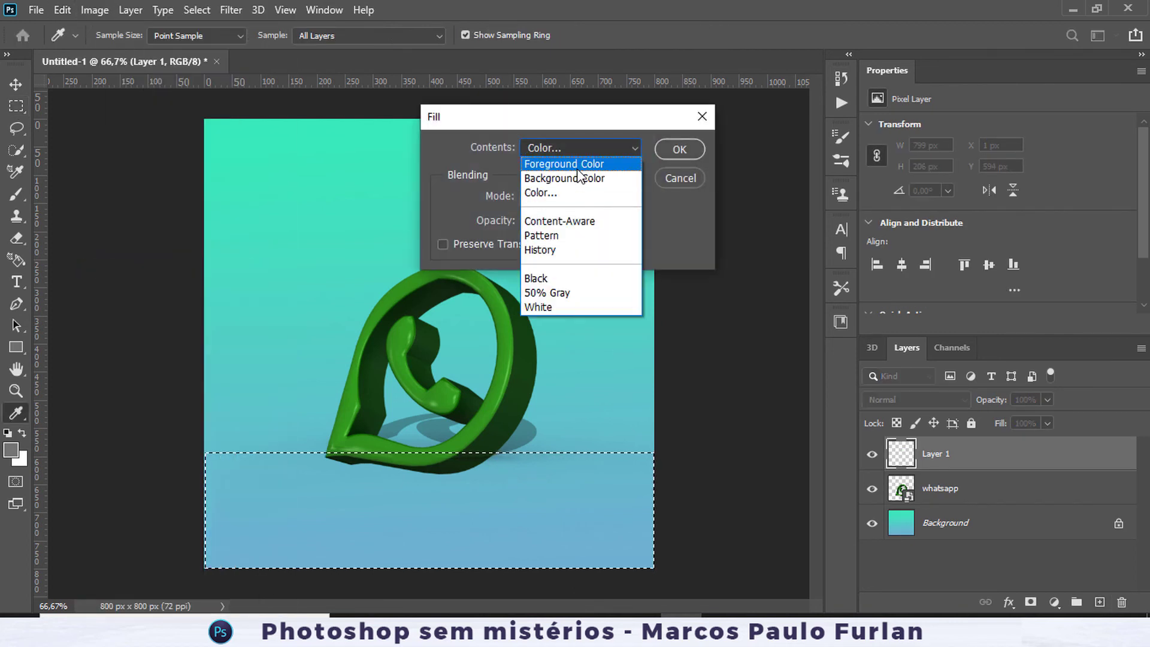
left_click(541, 163)
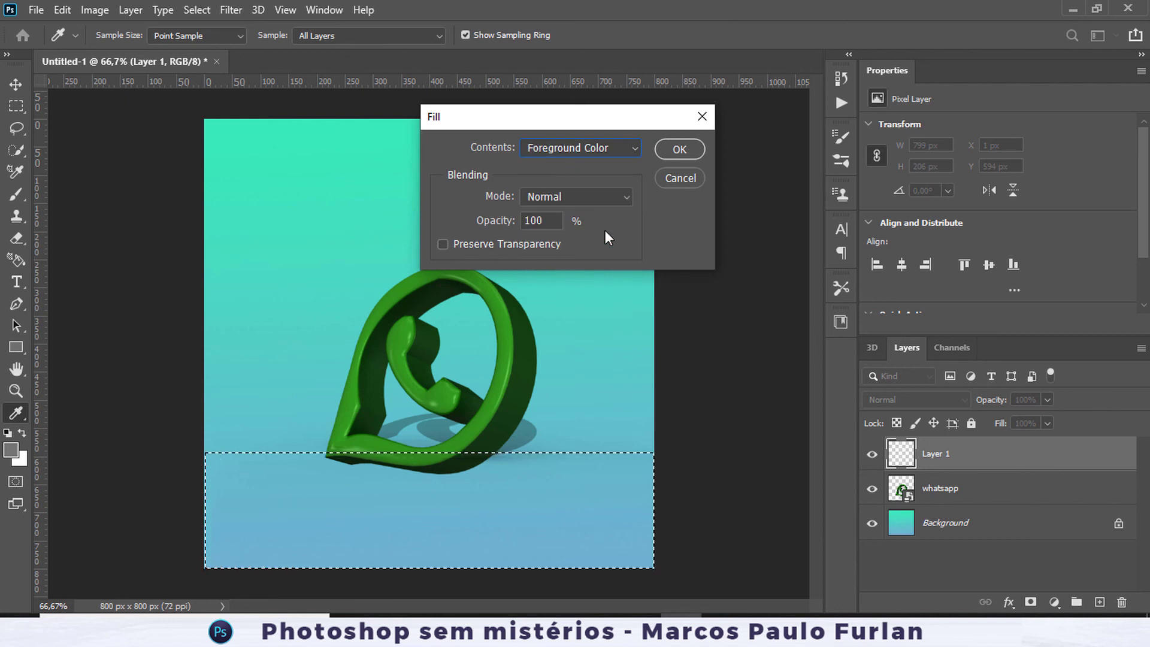
left_click(682, 149)
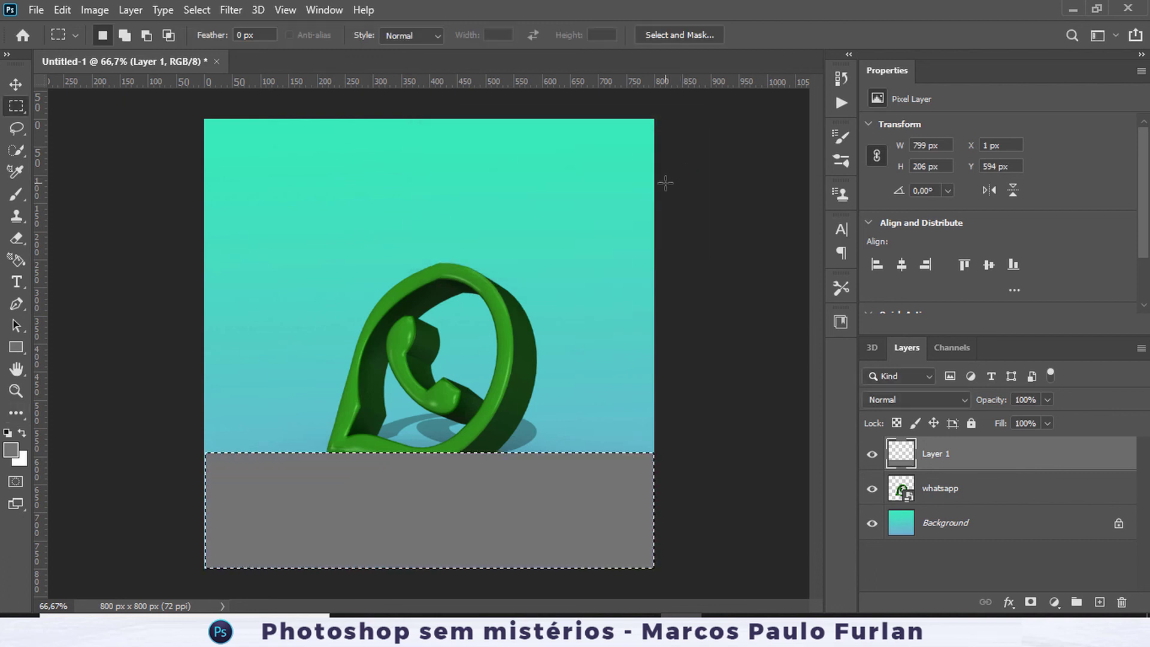
key("ctrl+d")
left_click_drag(945, 457, 955, 500)
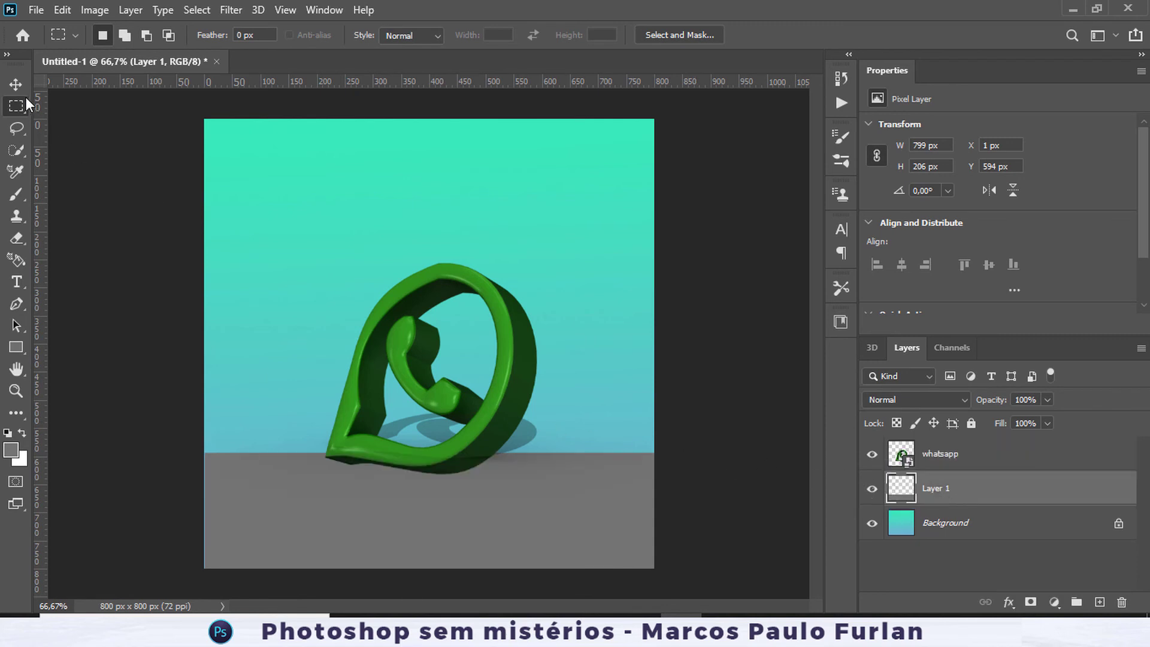
- Move the logo down onto the gray floor, scale it to about 922 × 624 px and nudge it up
key("v")
left_click_drag(505, 340, 502, 396)
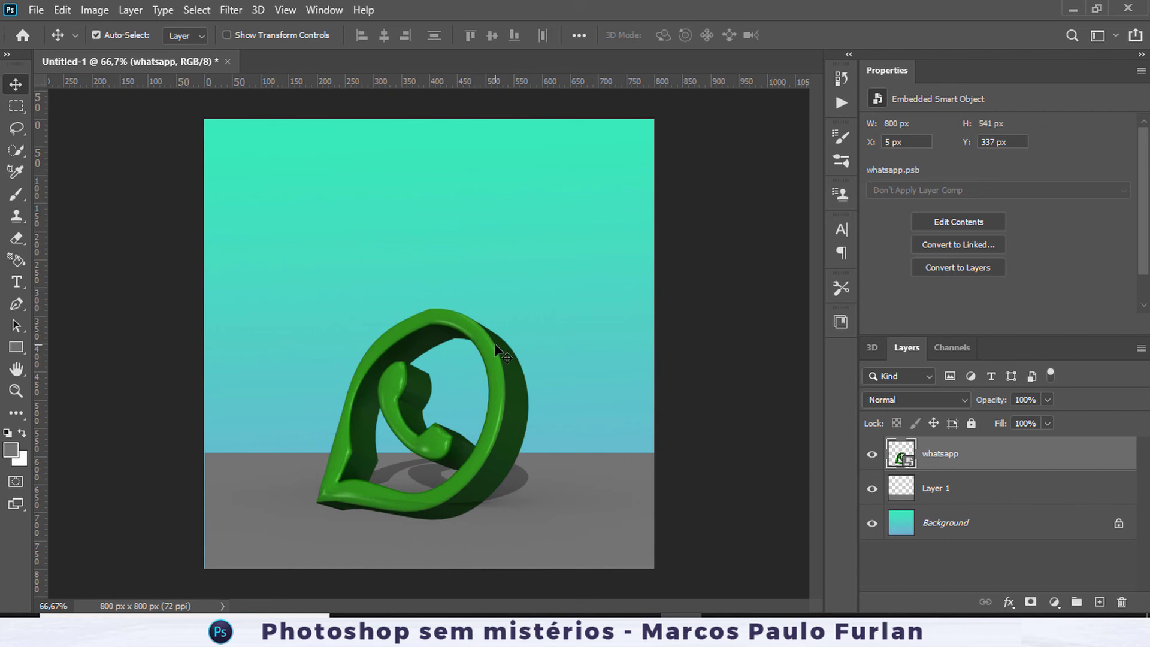
key("ctrl+t")
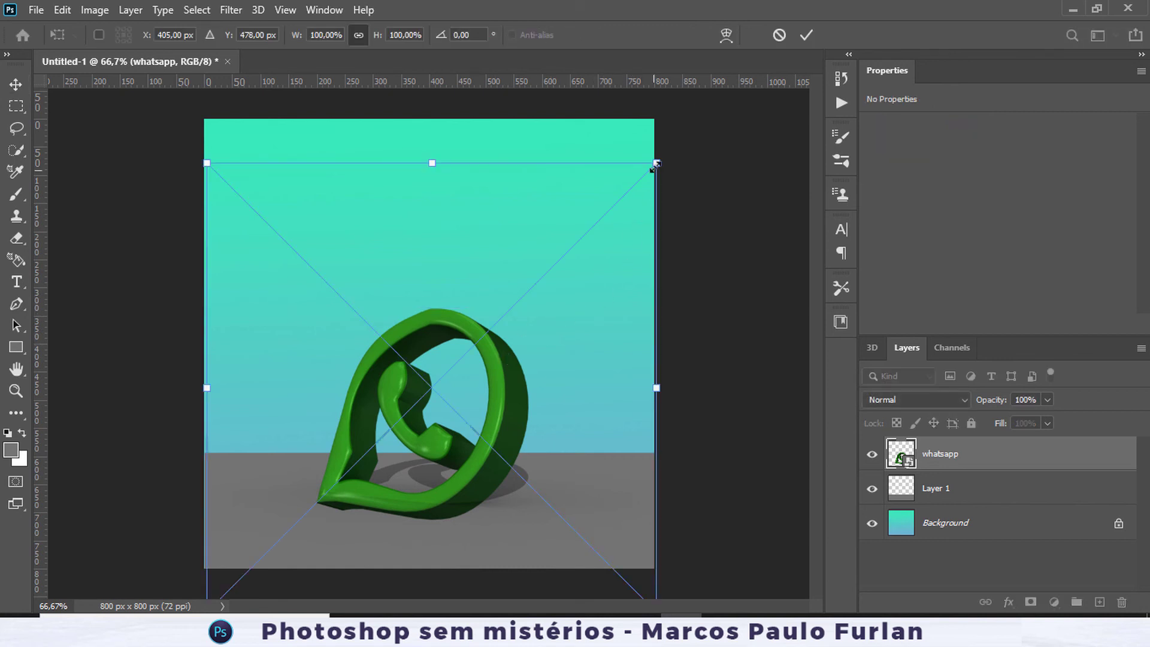
left_click_drag(656, 164, 692, 127)
key("Return")
key("shift+Up")
key("shift+Up")
key("shift+Up")
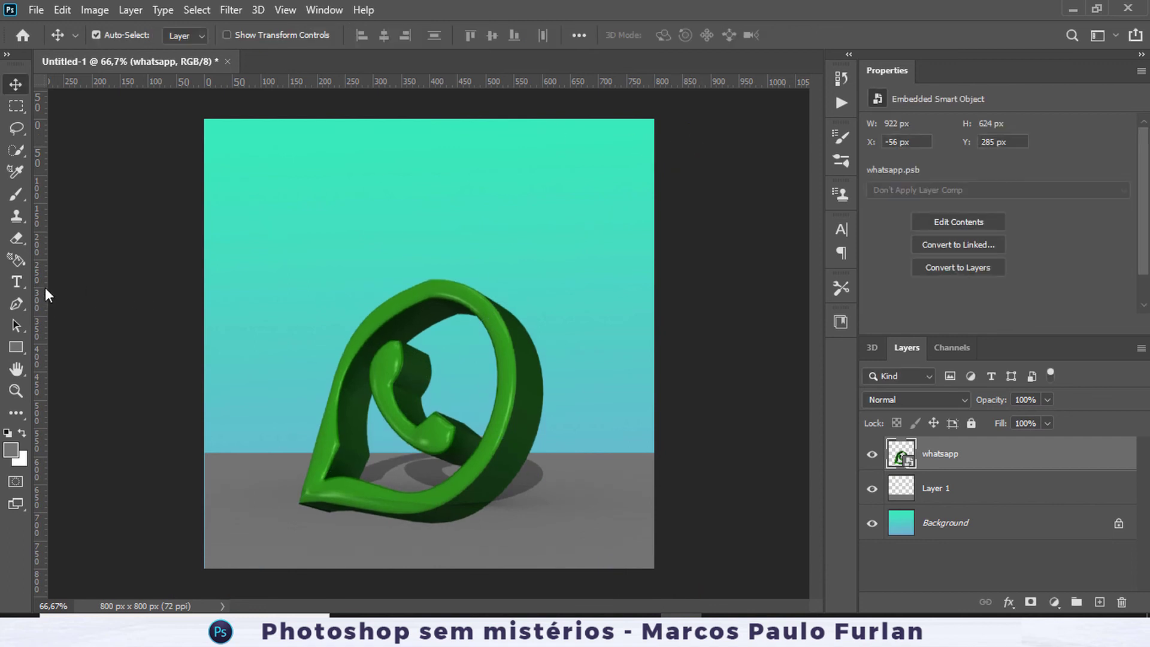
- Add the title text WHATSAPP and move it to the middle of the sky area above the logo
left_click(16, 282)
left_click(323, 194)
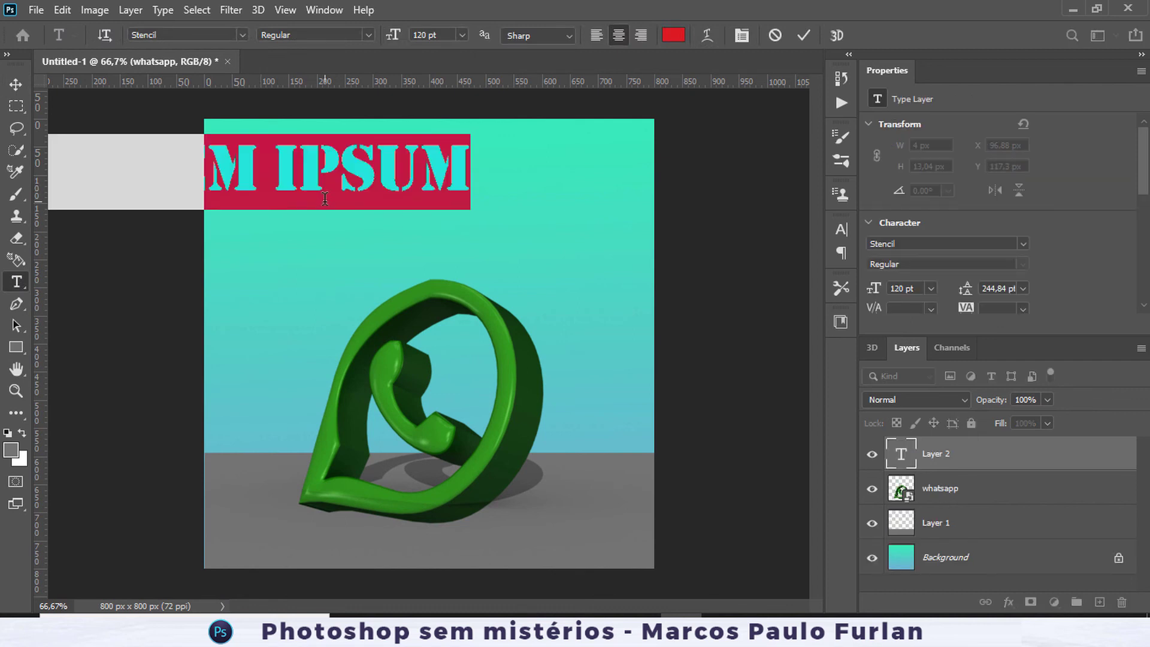
type("WHATS")
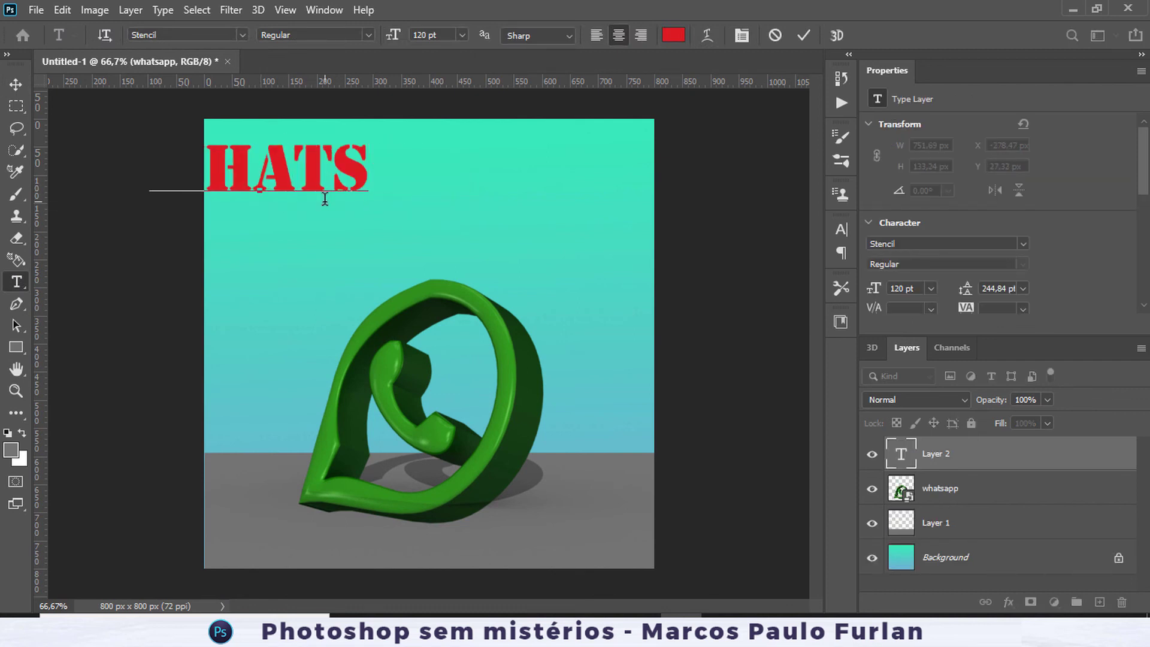
type("APP")
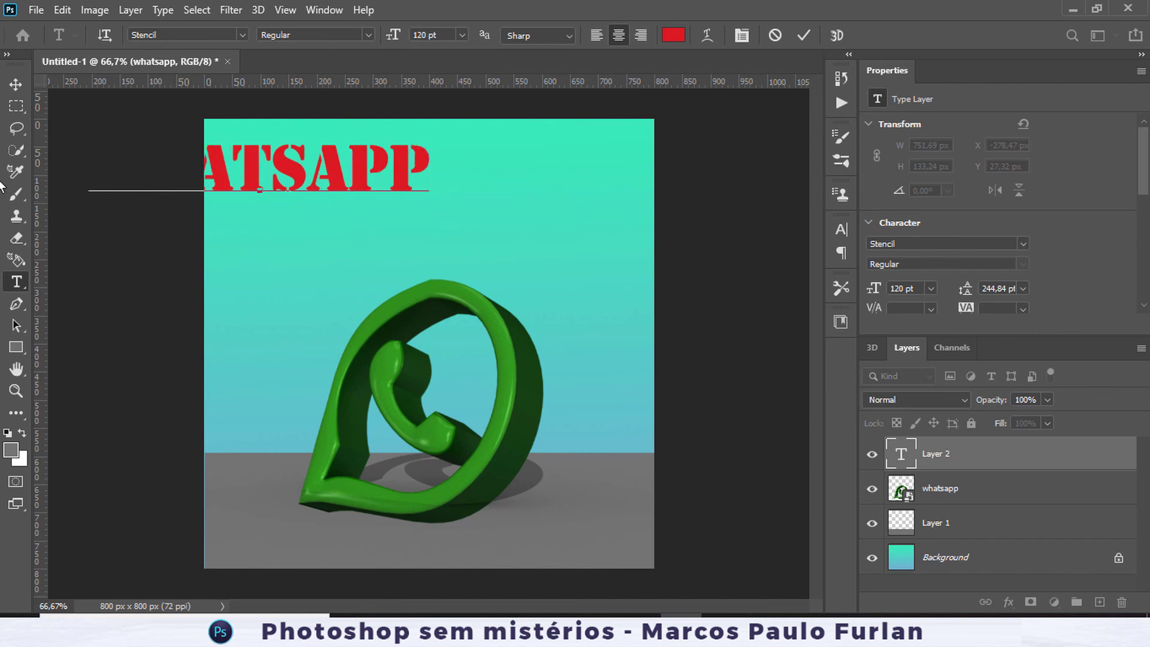
left_click(16, 84)
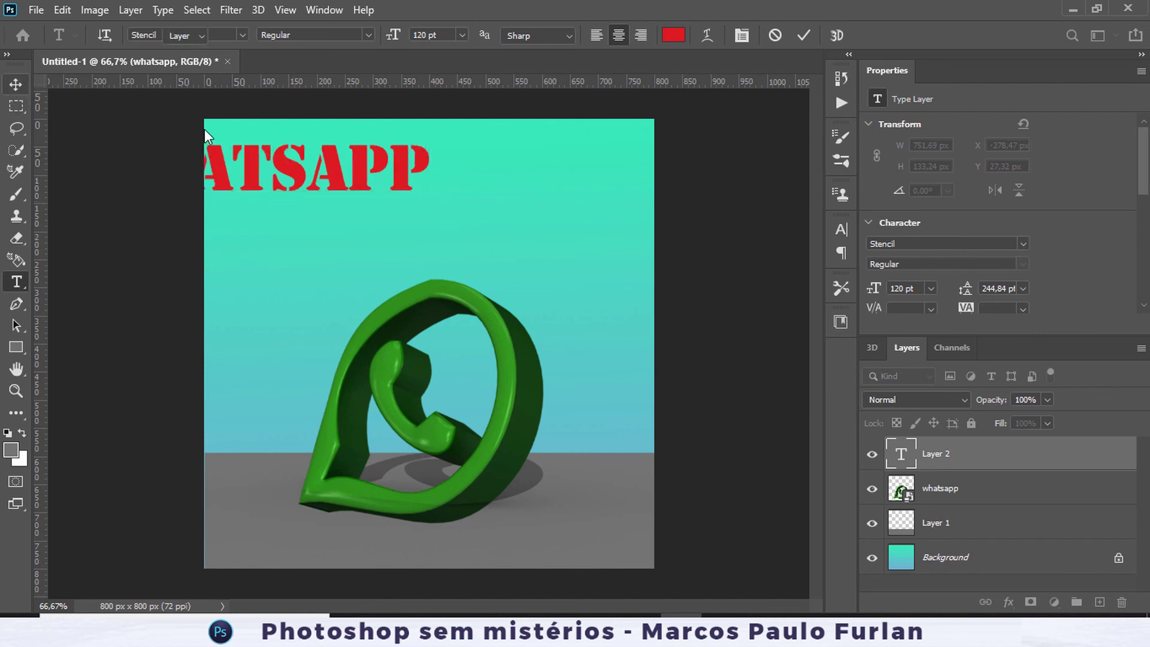
left_click_drag(298, 174, 459, 185)
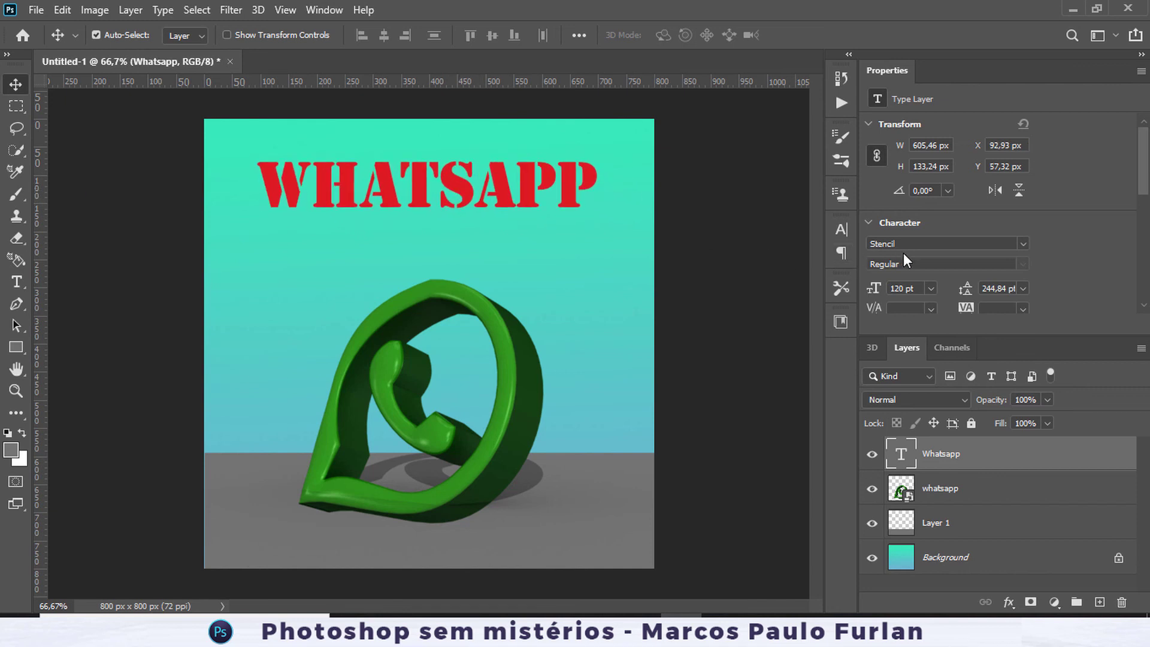
- Set the title's font to Sofia Pro Regular and recolor it dark green #123c12, sampled from the logo's shaded side
left_click(1023, 243)
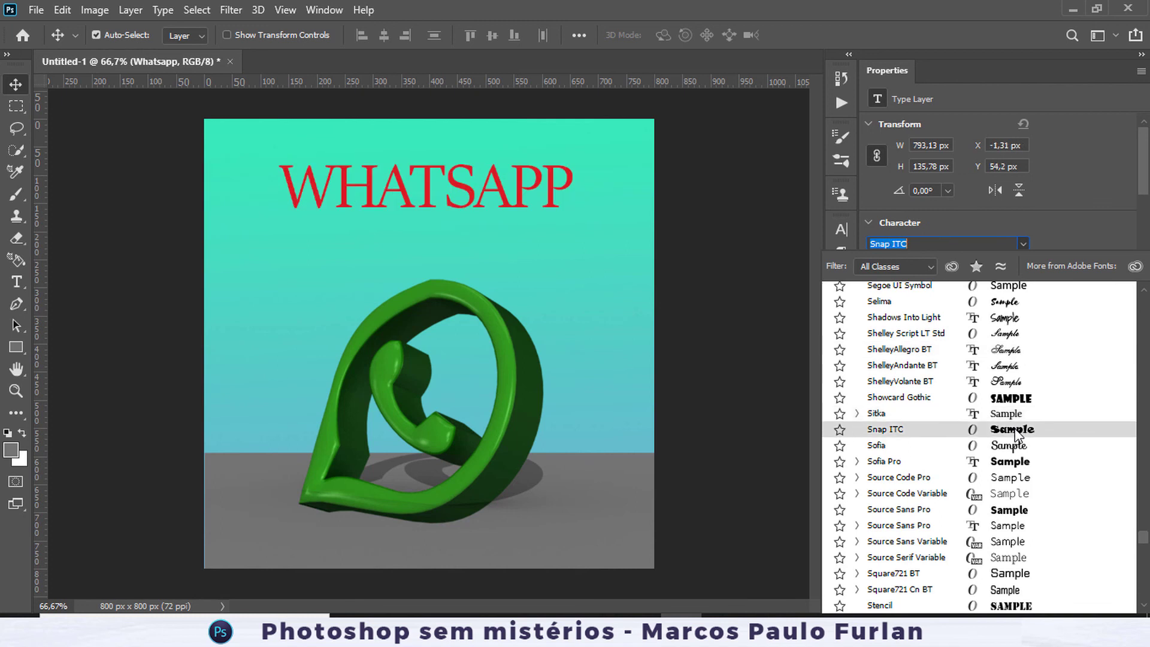
left_click(1018, 462)
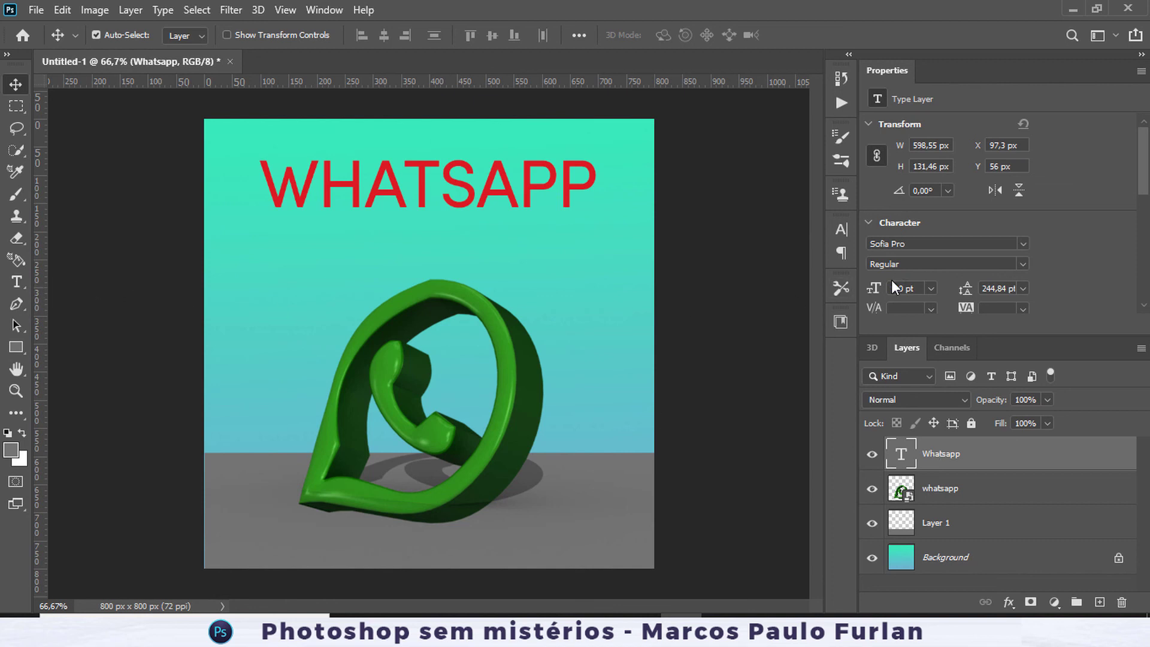
left_click(847, 230)
left_click(801, 318)
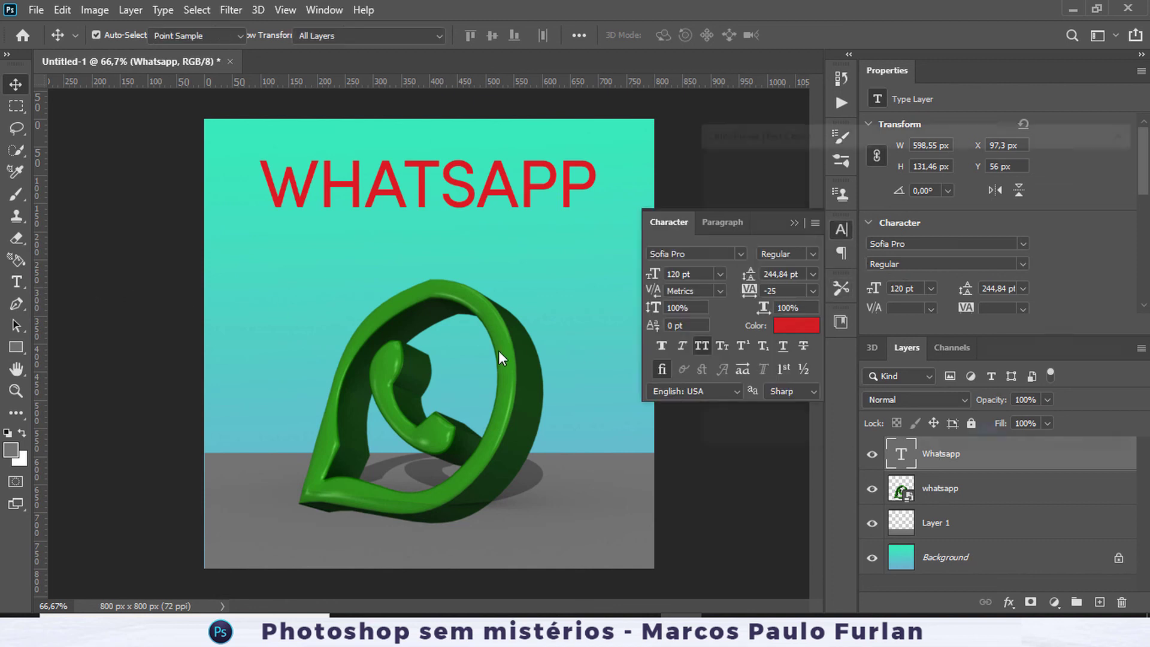
left_click(524, 324)
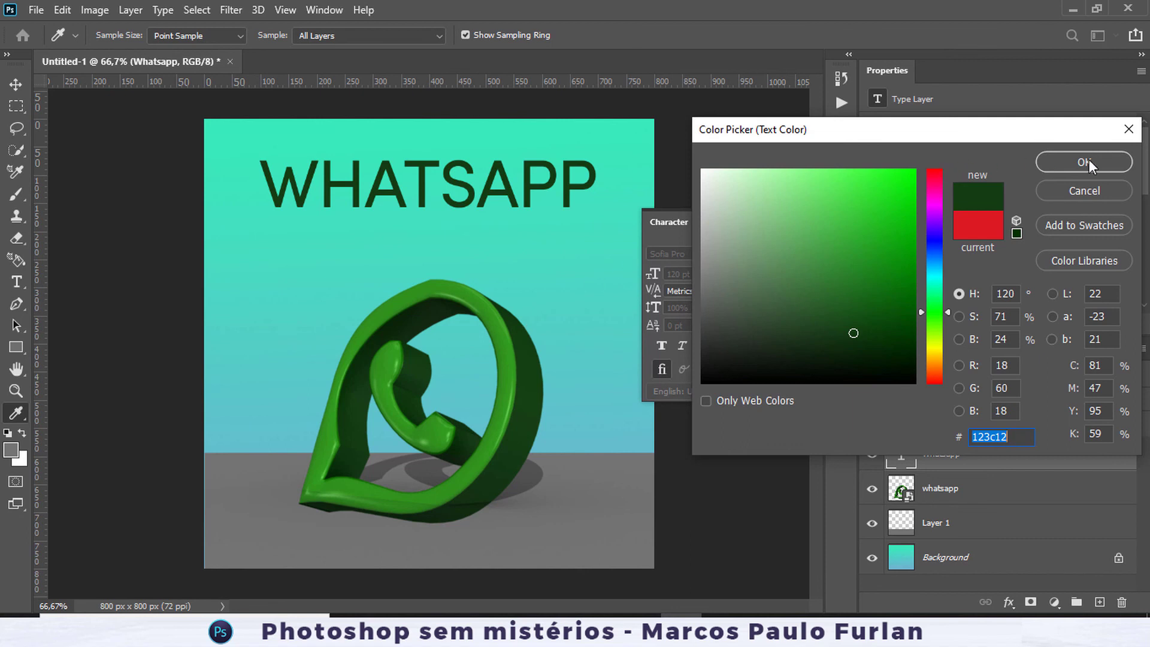
left_click(1089, 160)
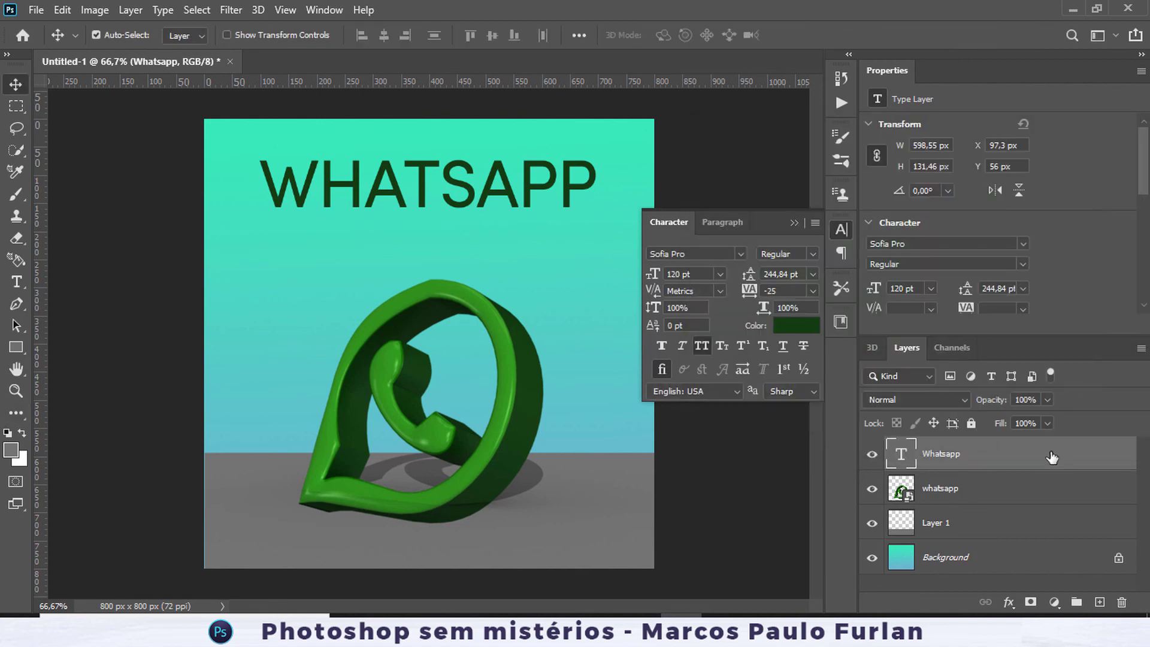
- Add a drop shadow to the title's text layer and set its angle to 129°
double_click(1018, 454)
left_click_drag(601, 118, 662, 54)
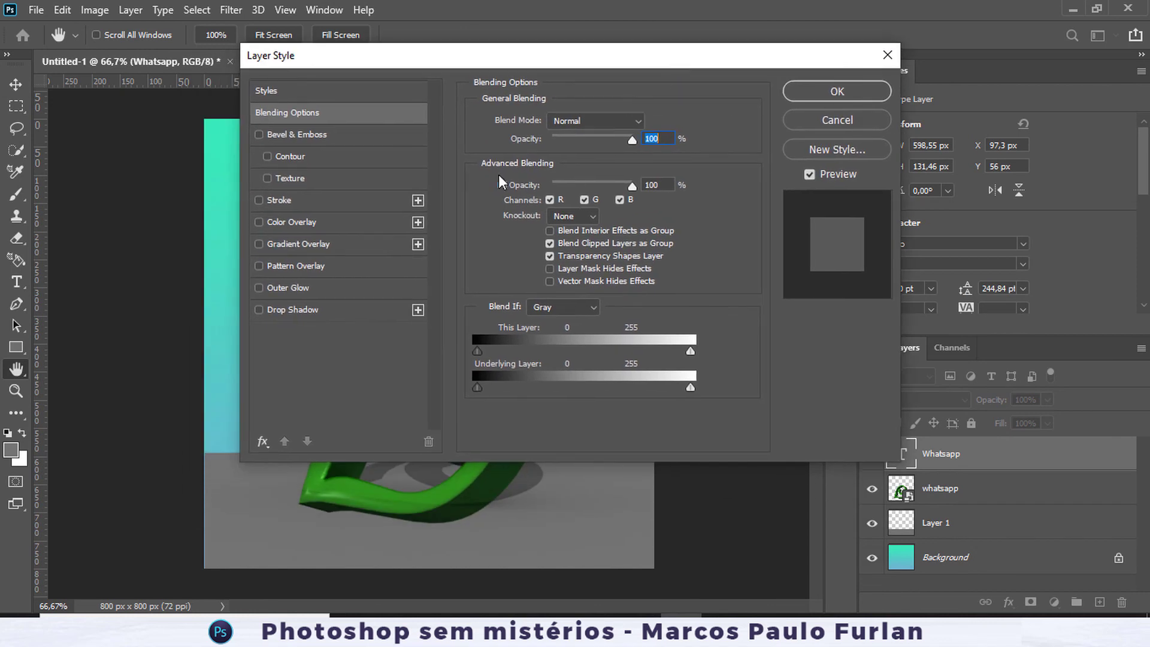
left_click(294, 309)
left_click_drag(490, 65, 946, 114)
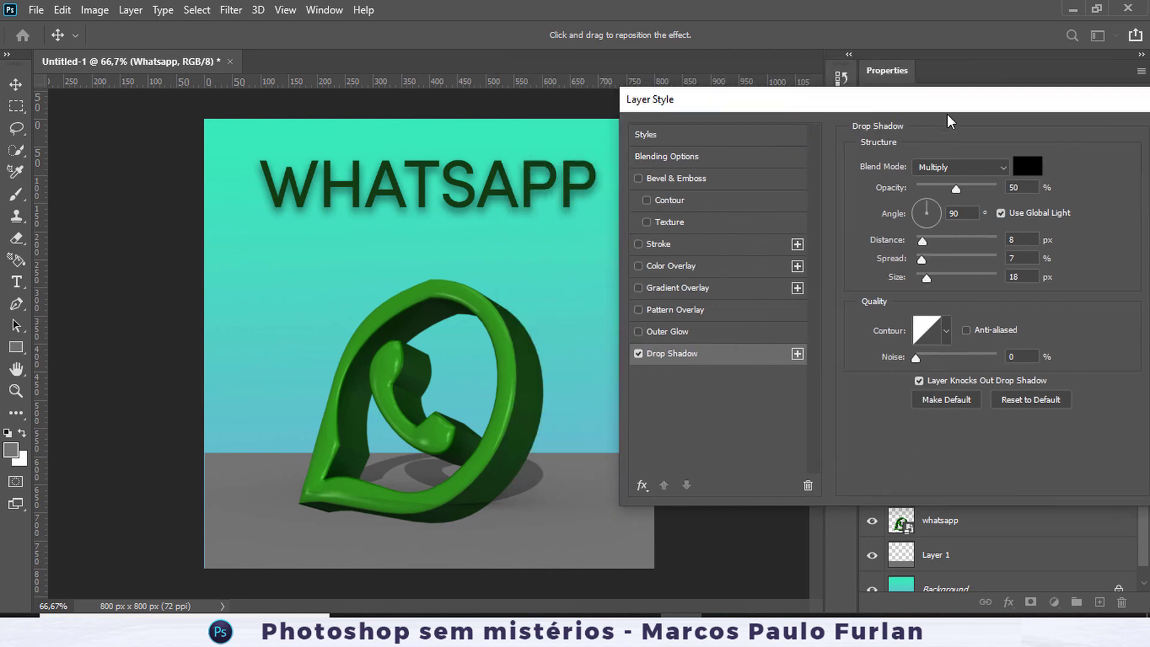
left_click(992, 224)
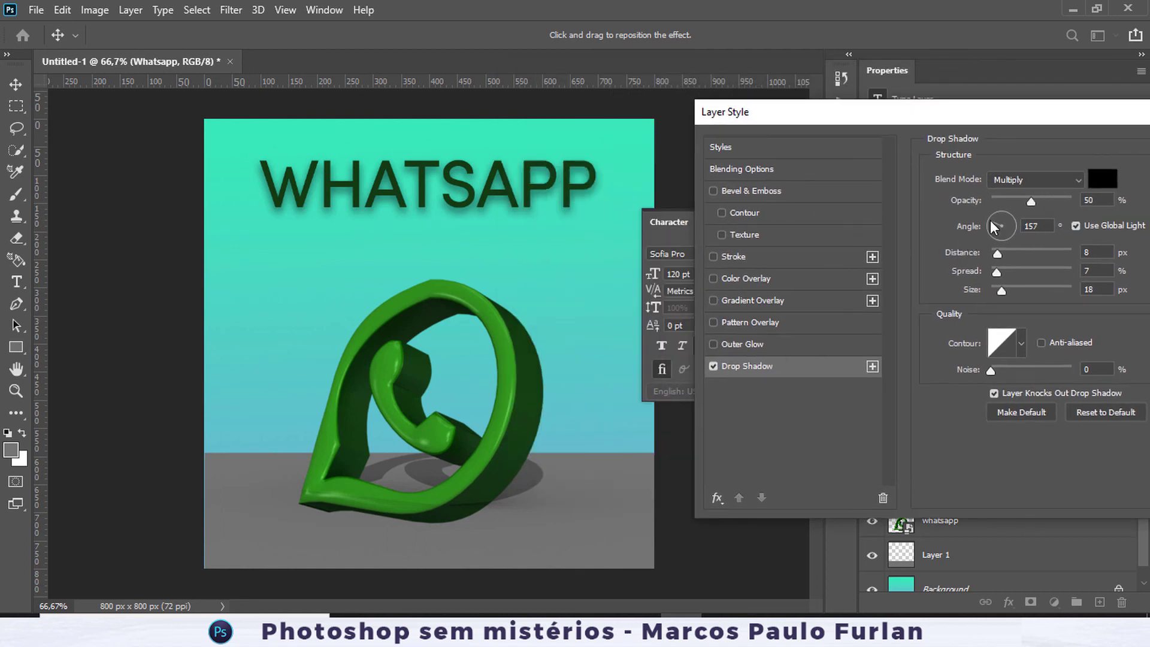
left_click(994, 224)
left_click_drag(991, 218, 991, 214)
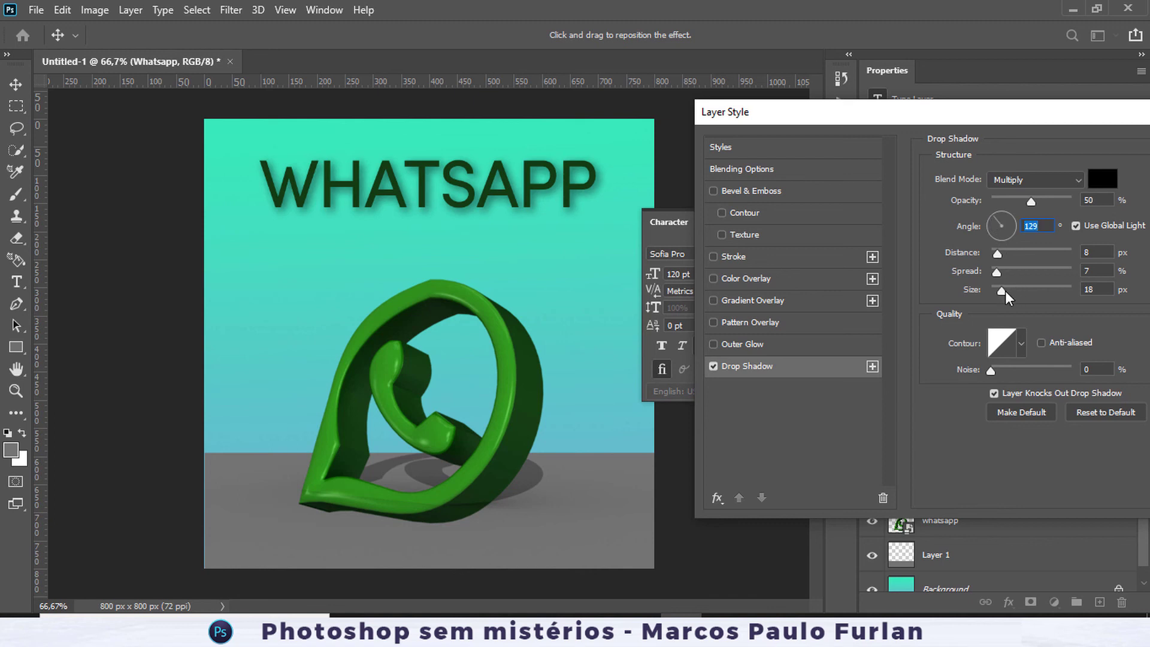
- Set the title's drop shadow to distance 9 px, spread 3% and size 5 px, and apply the layer style
left_click_drag(996, 256, 1001, 255)
left_click_drag(994, 271, 996, 293)
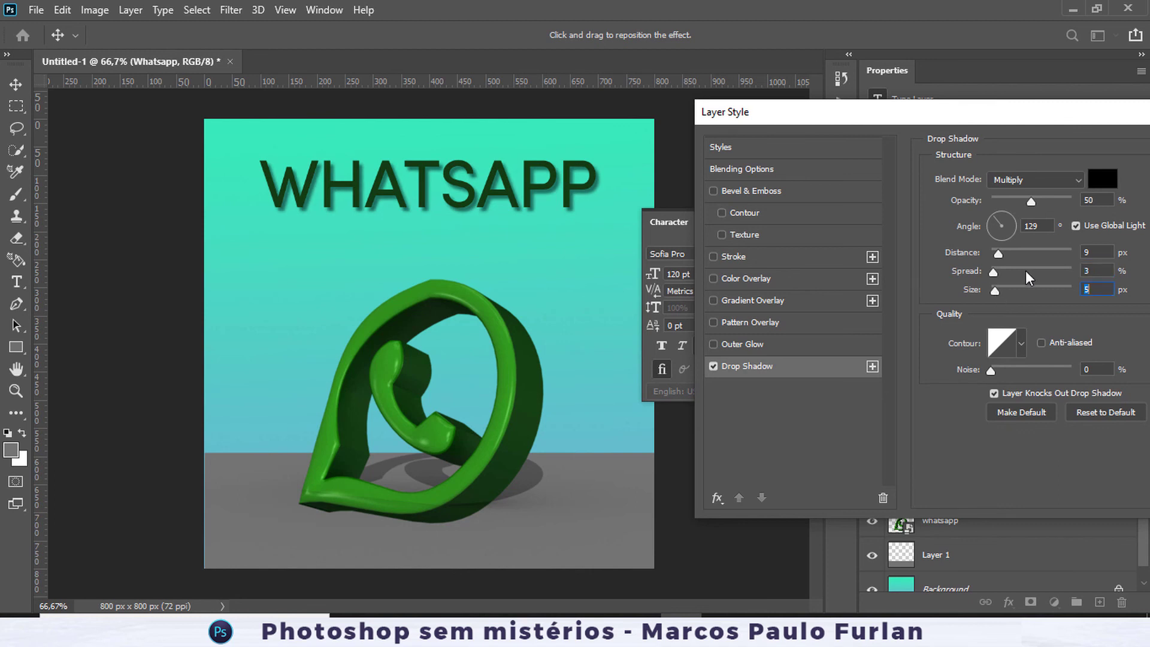
left_click_drag(1104, 122, 864, 122)
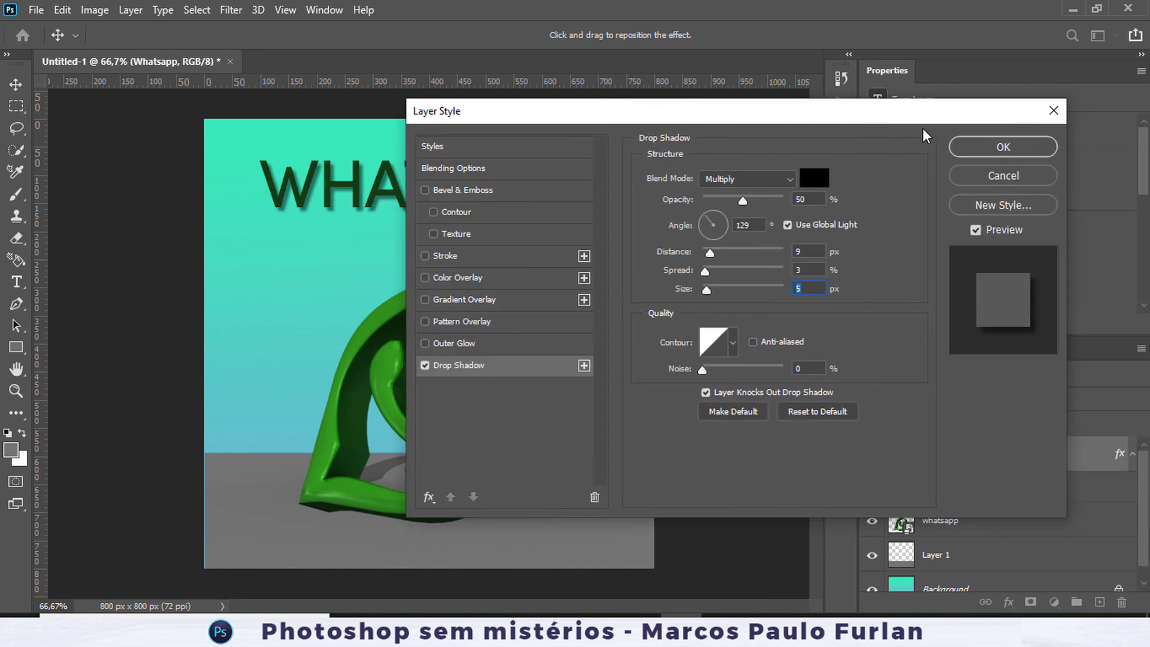
left_click(1001, 146)
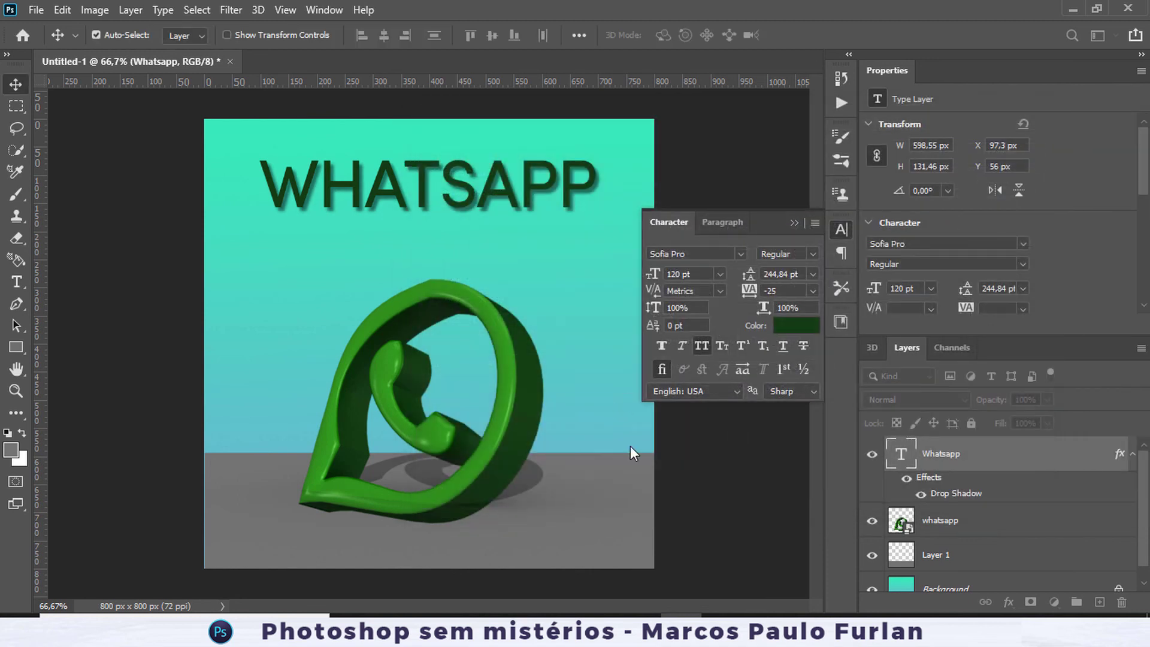
left_click(833, 228)
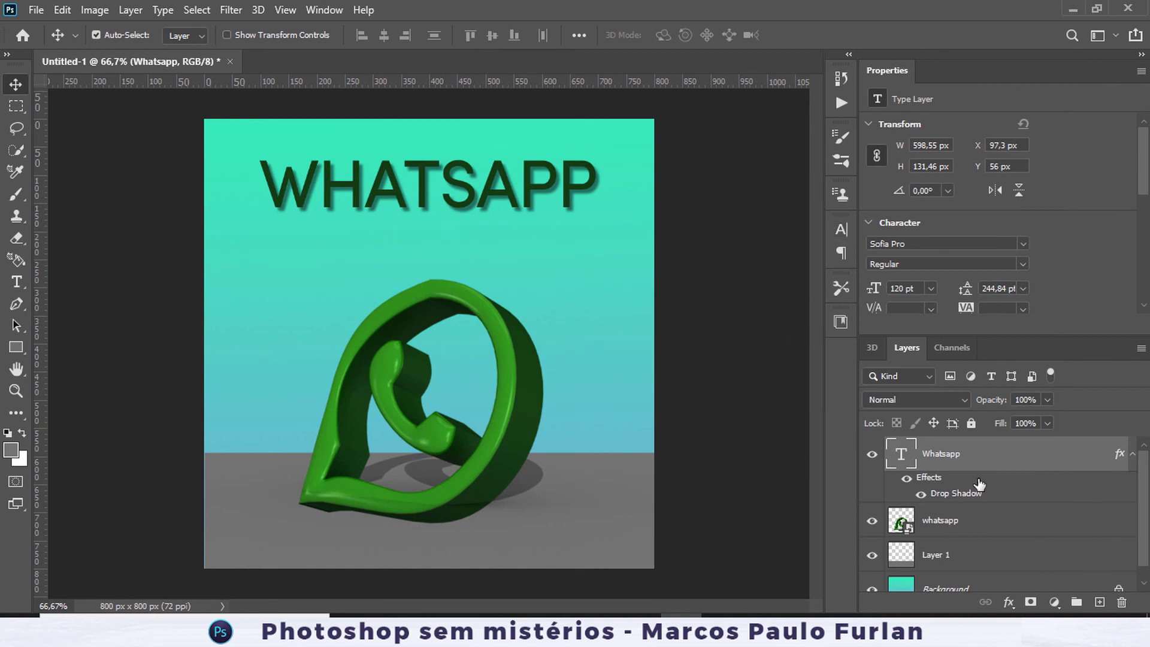
- Select all layers from the title down to Background, align their horizontal centers and deselect them
scroll(1003, 523, "down", 1)
left_click(951, 577, "shift")
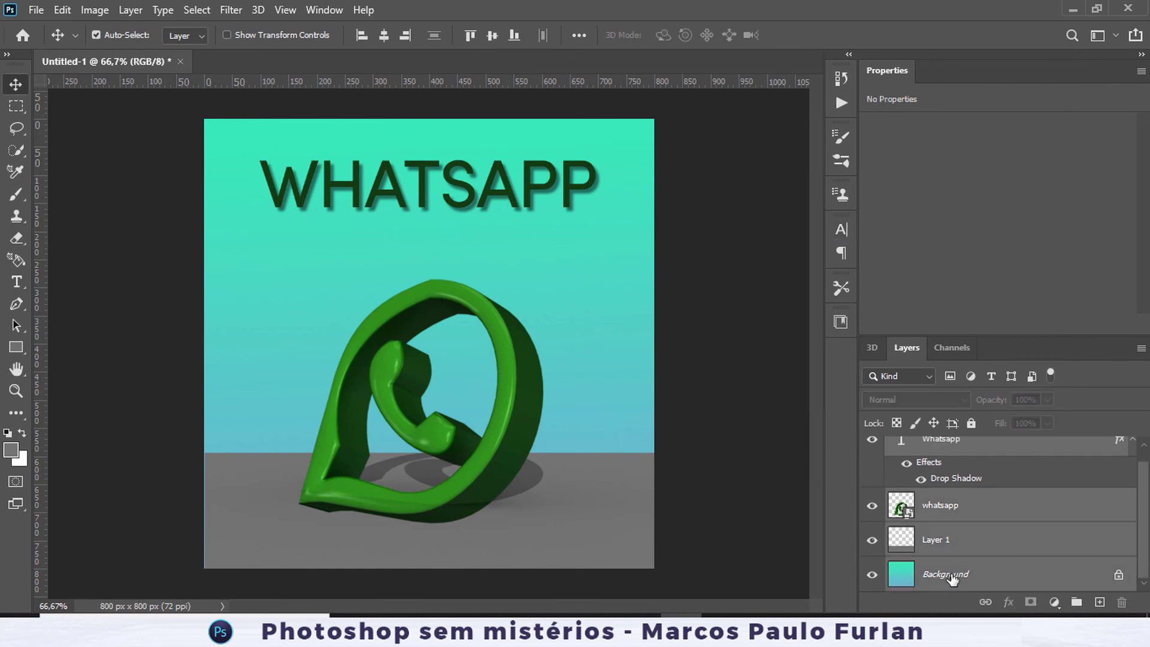
left_click(385, 36)
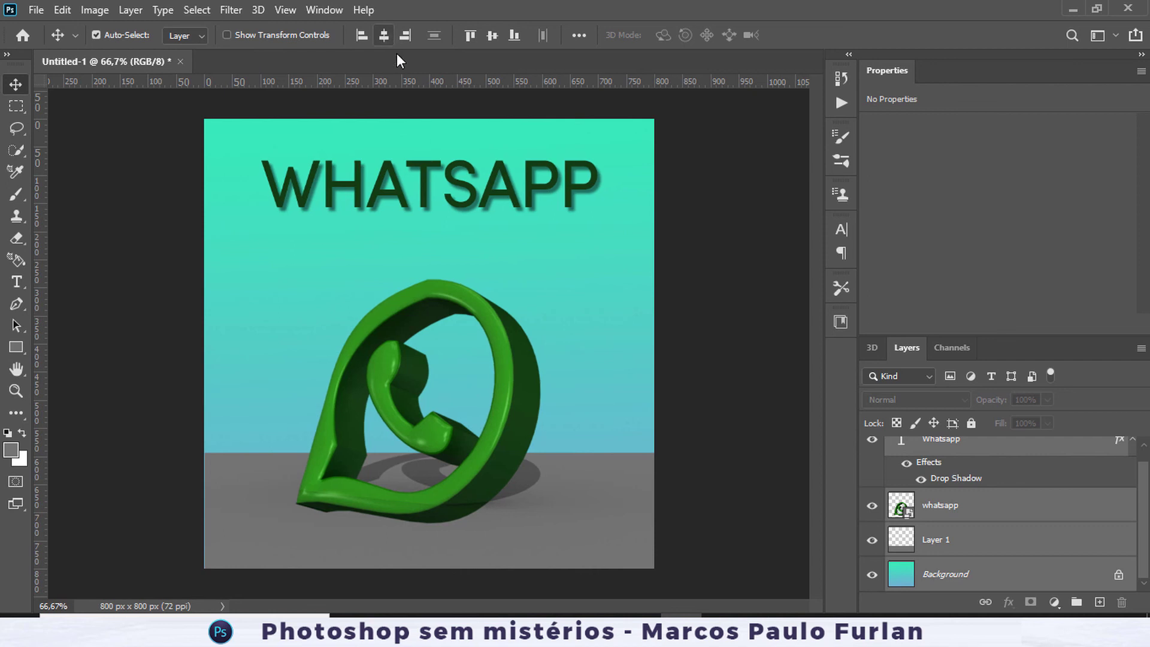
left_click(701, 205)
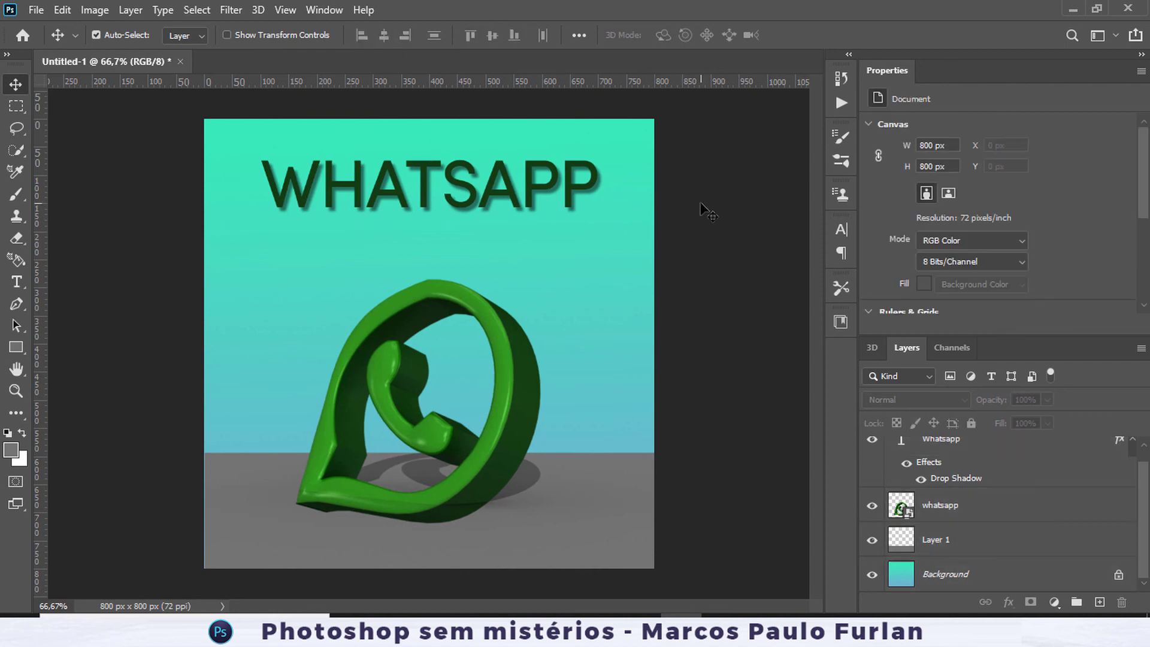